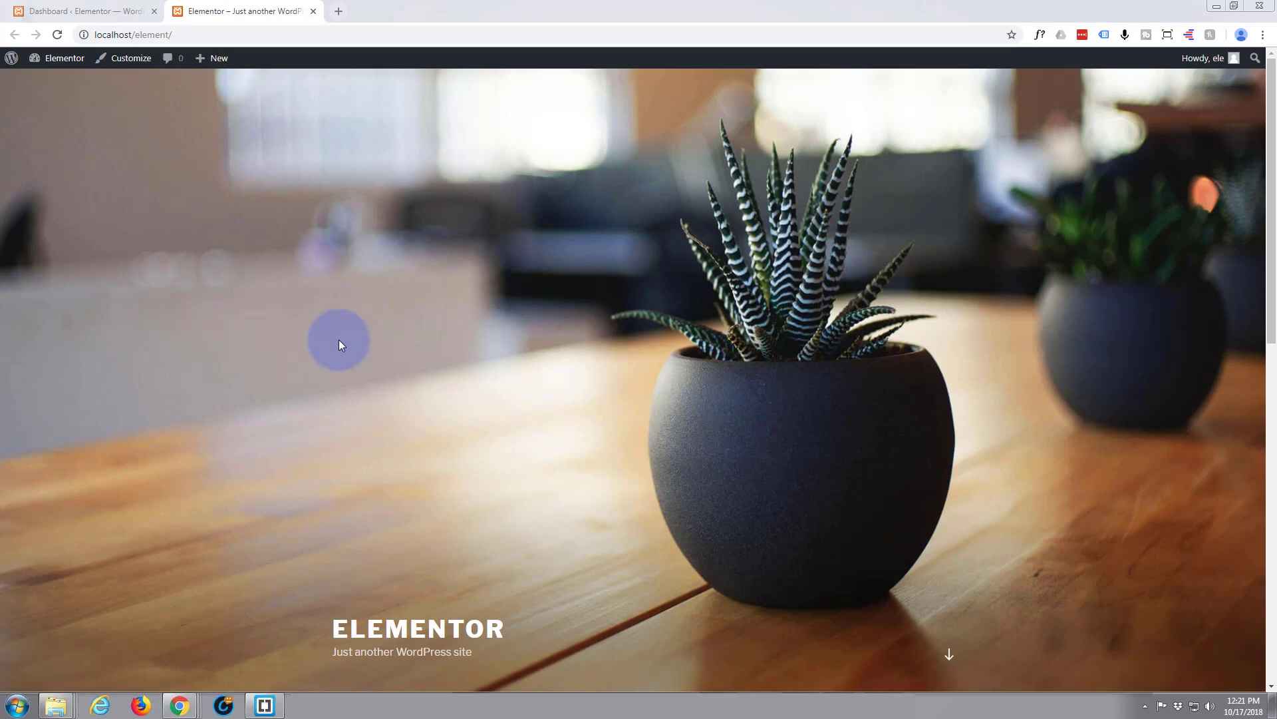
- Glance at the site homepage, return to the Dashboard, and reveal the Pages menu
left_click(48, 20)
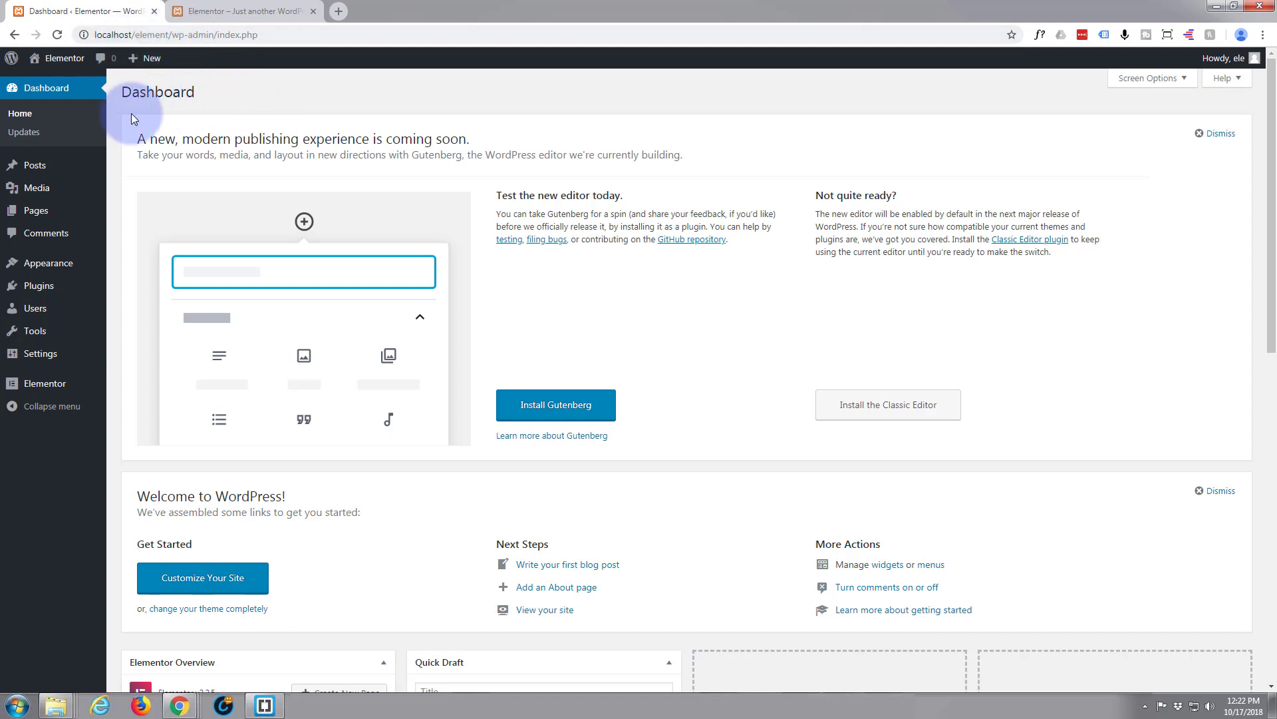
mouse_move(34, 165)
left_click(213, 13)
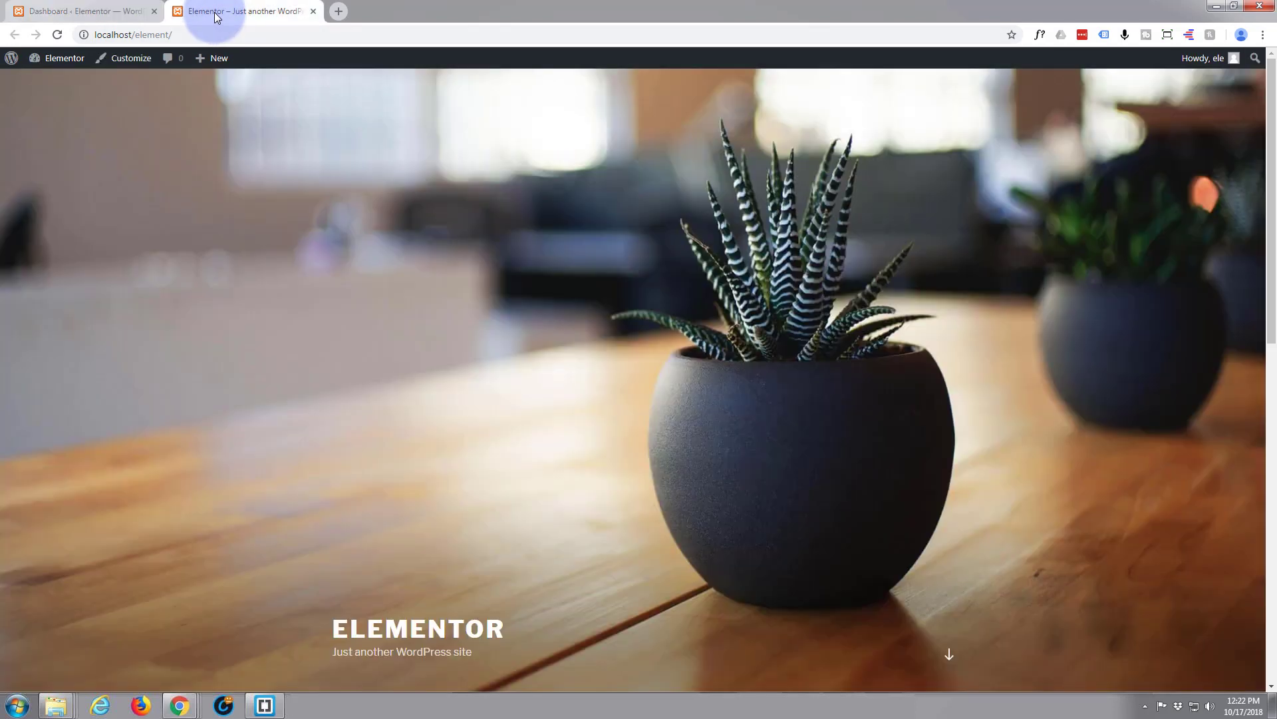
left_click(91, 15)
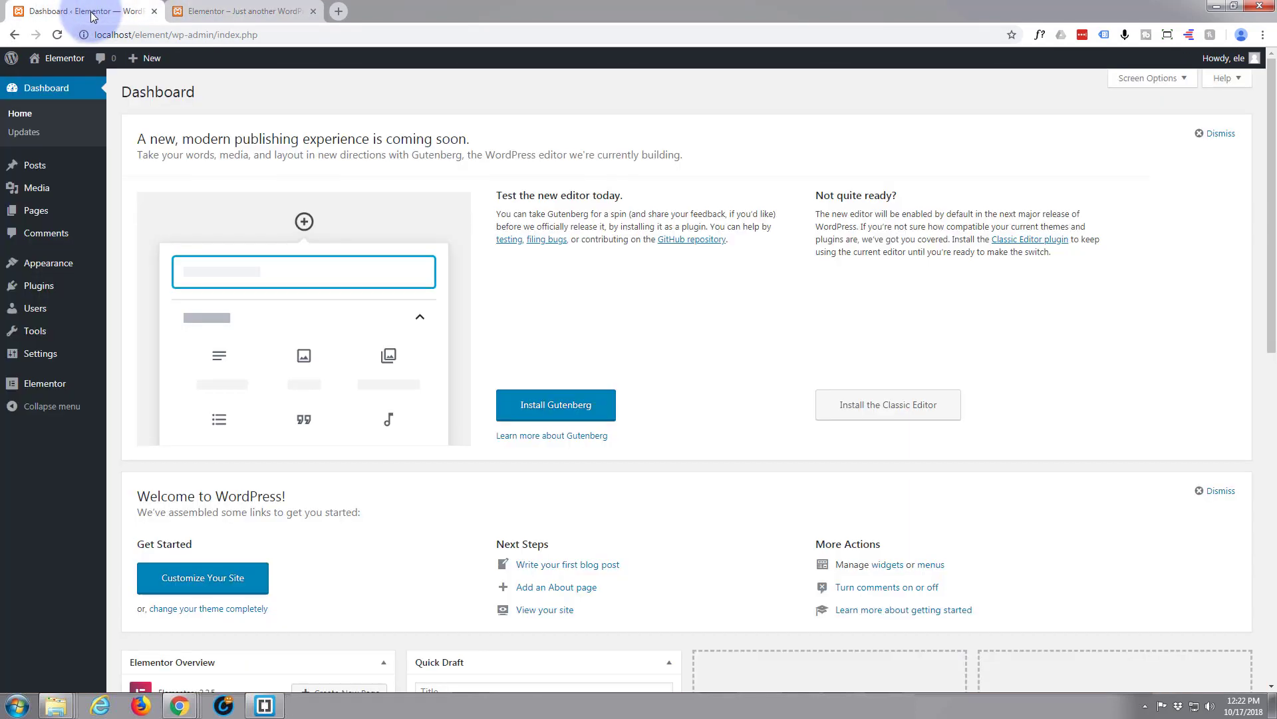
left_click(36, 390)
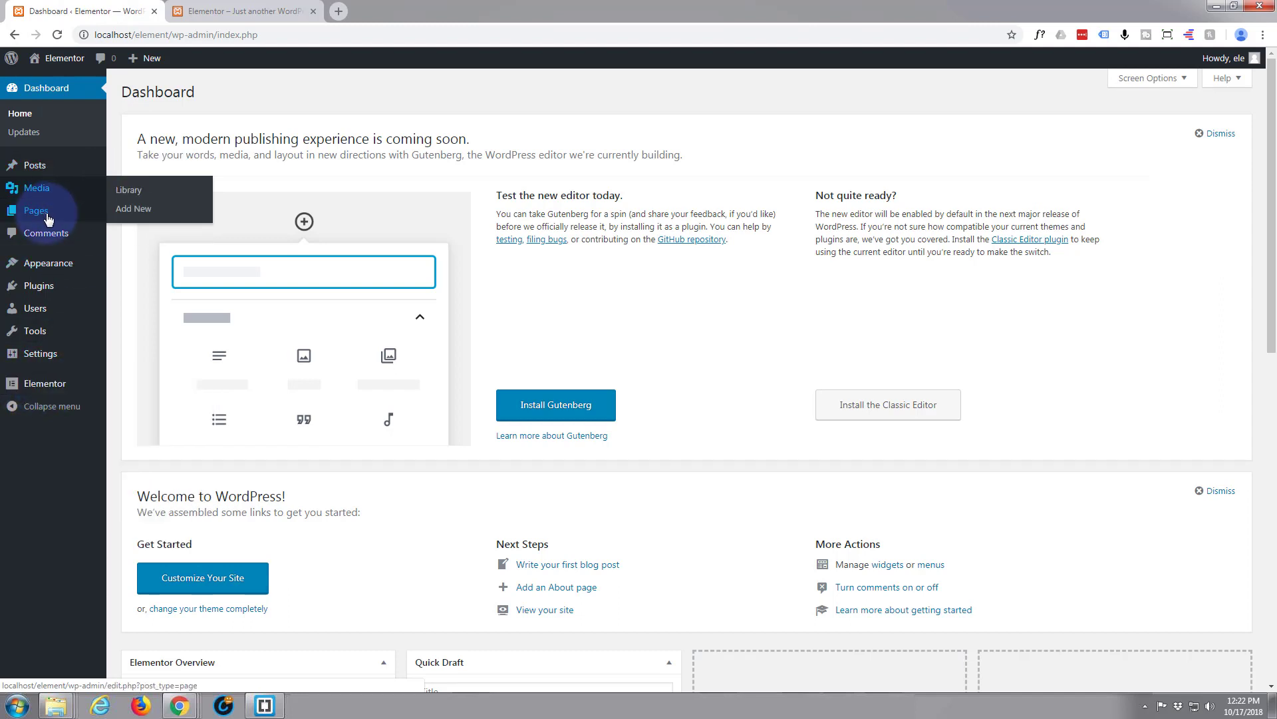
- Add a new page titled 'Test' using the Elementor Full Width template and publish it
left_click(134, 237)
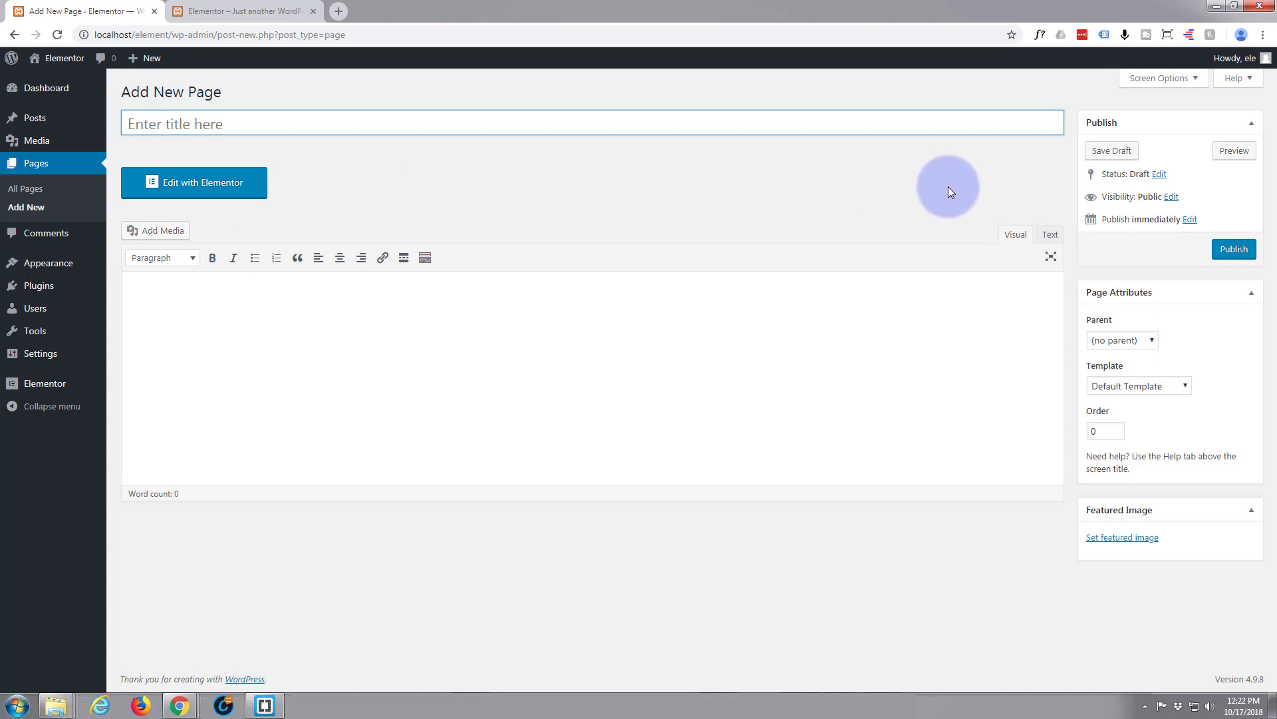
left_click(1187, 387)
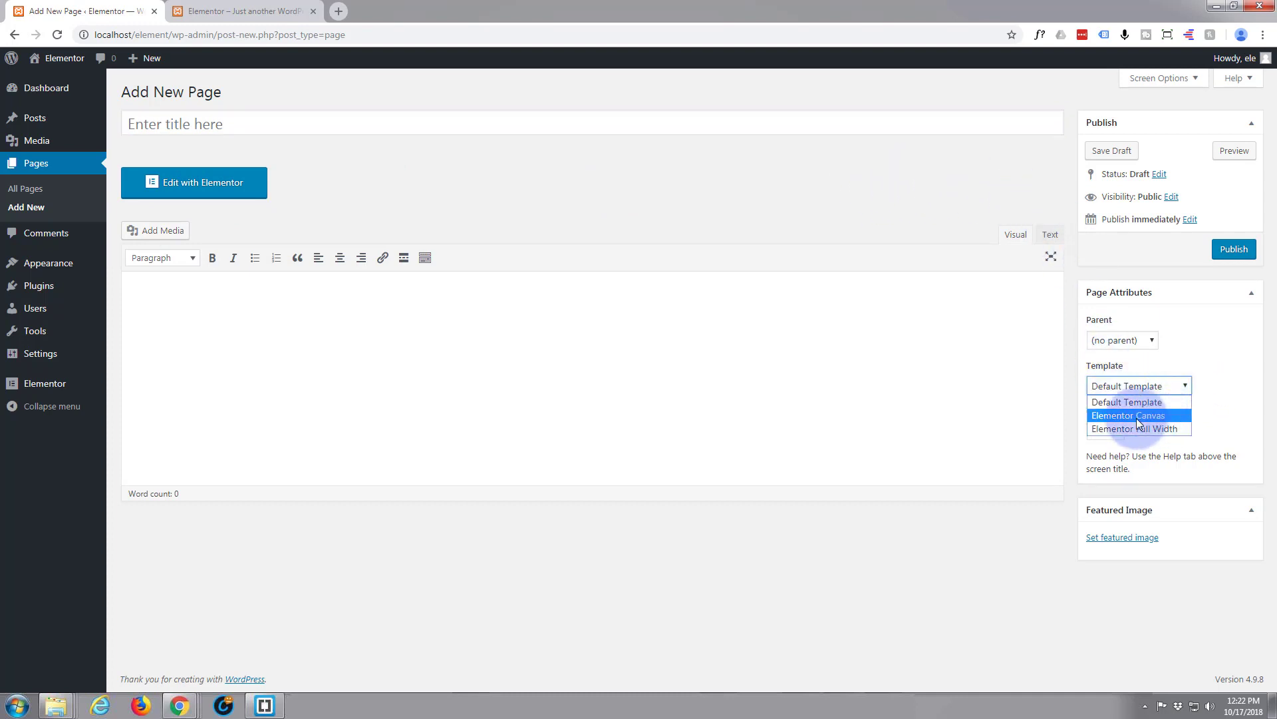
left_click(1112, 429)
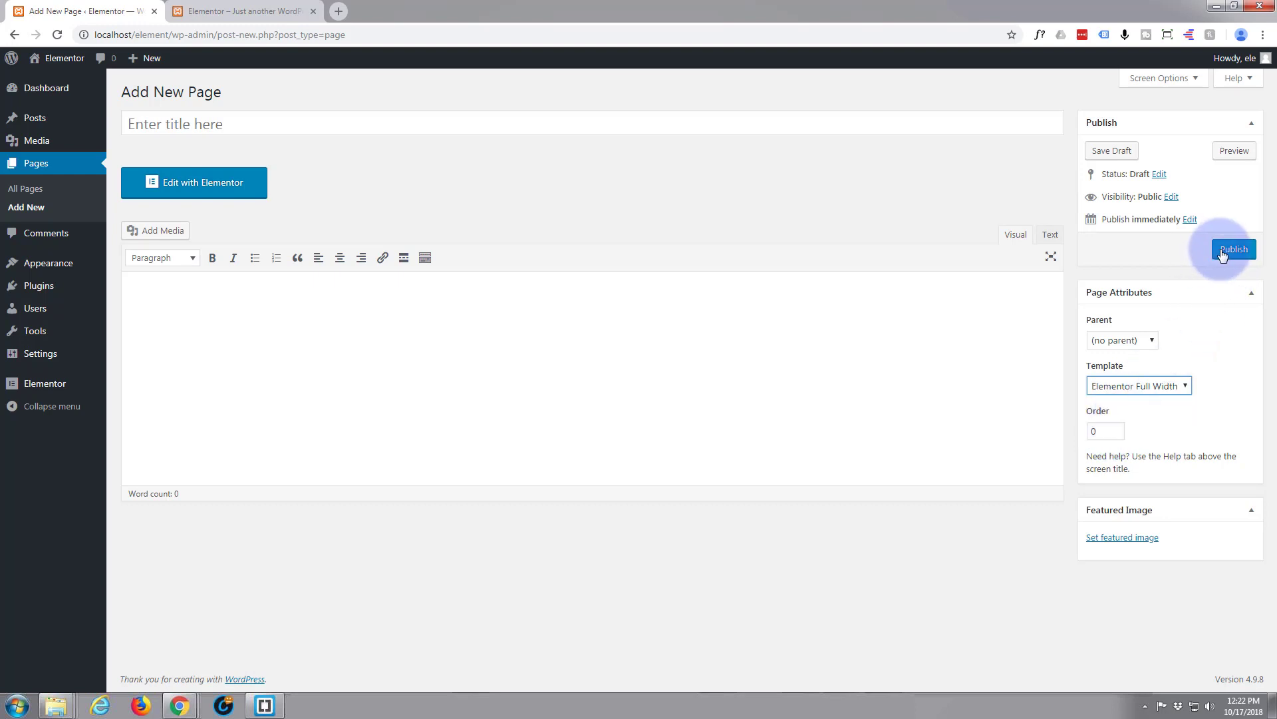
left_click(280, 123)
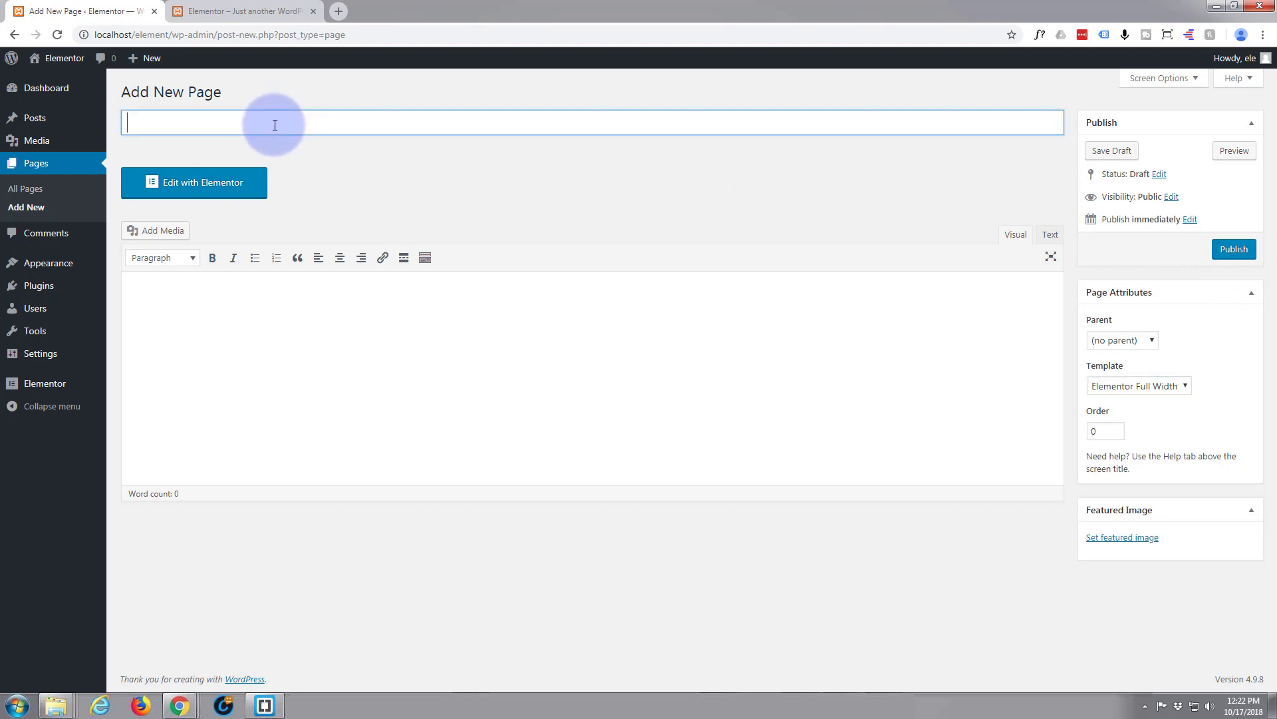
type("Test")
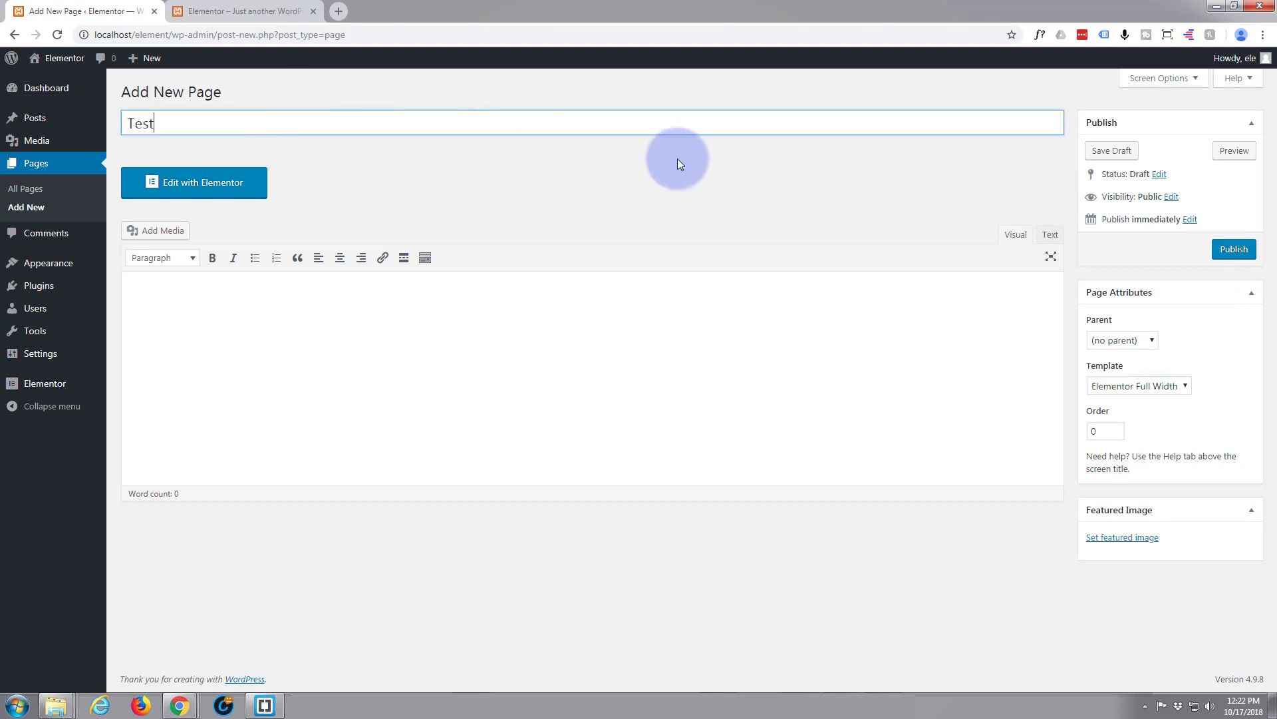
left_click(1232, 251)
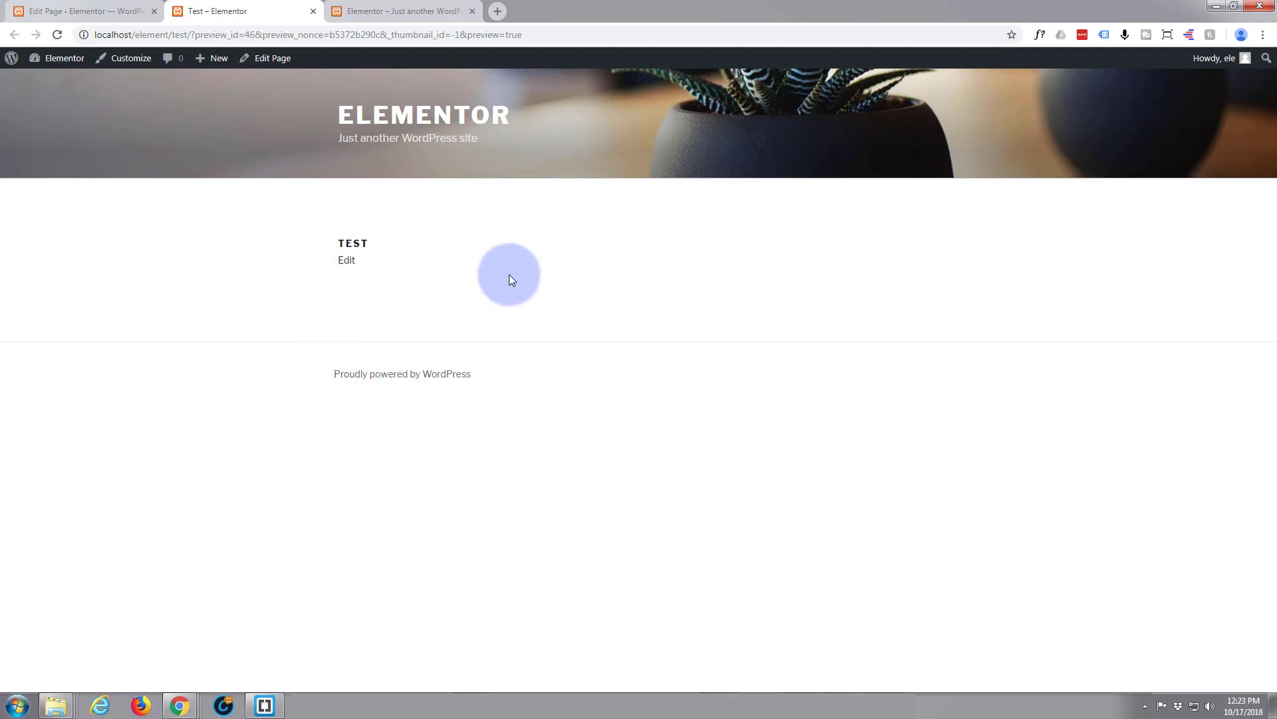
- Switch the Test page to the Default Template and save the update
left_click(312, 12)
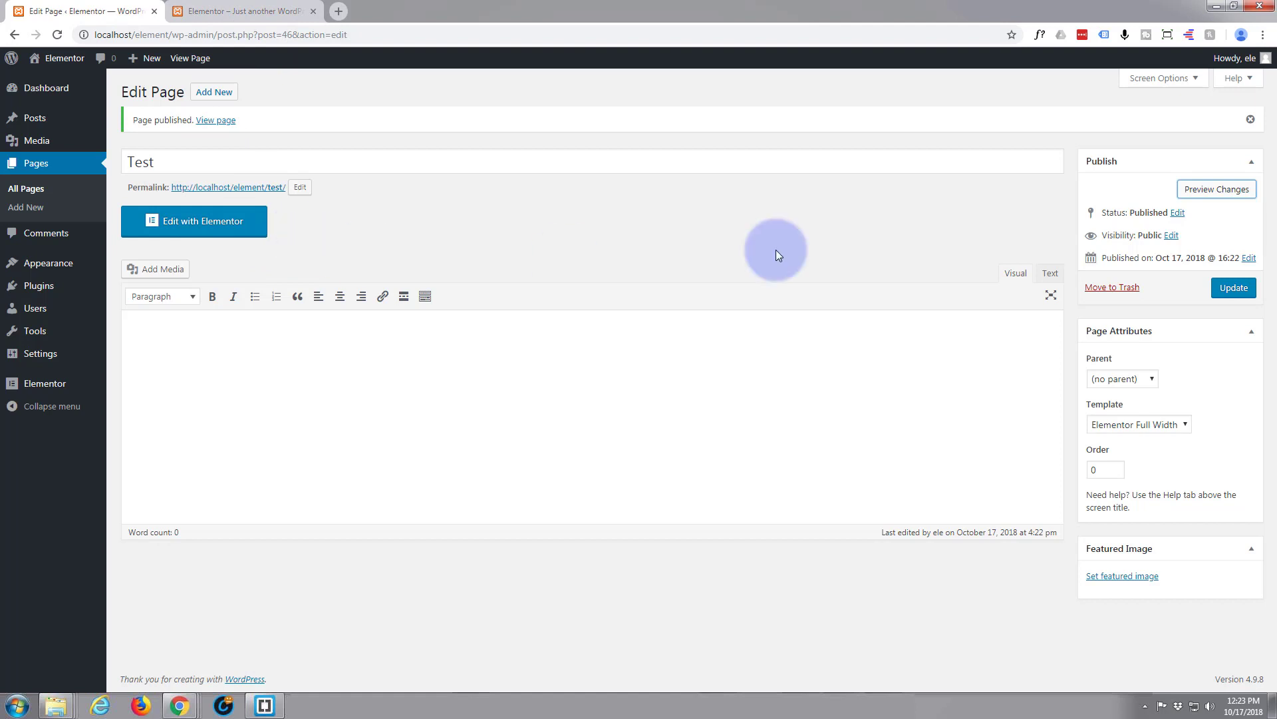
left_click(1189, 426)
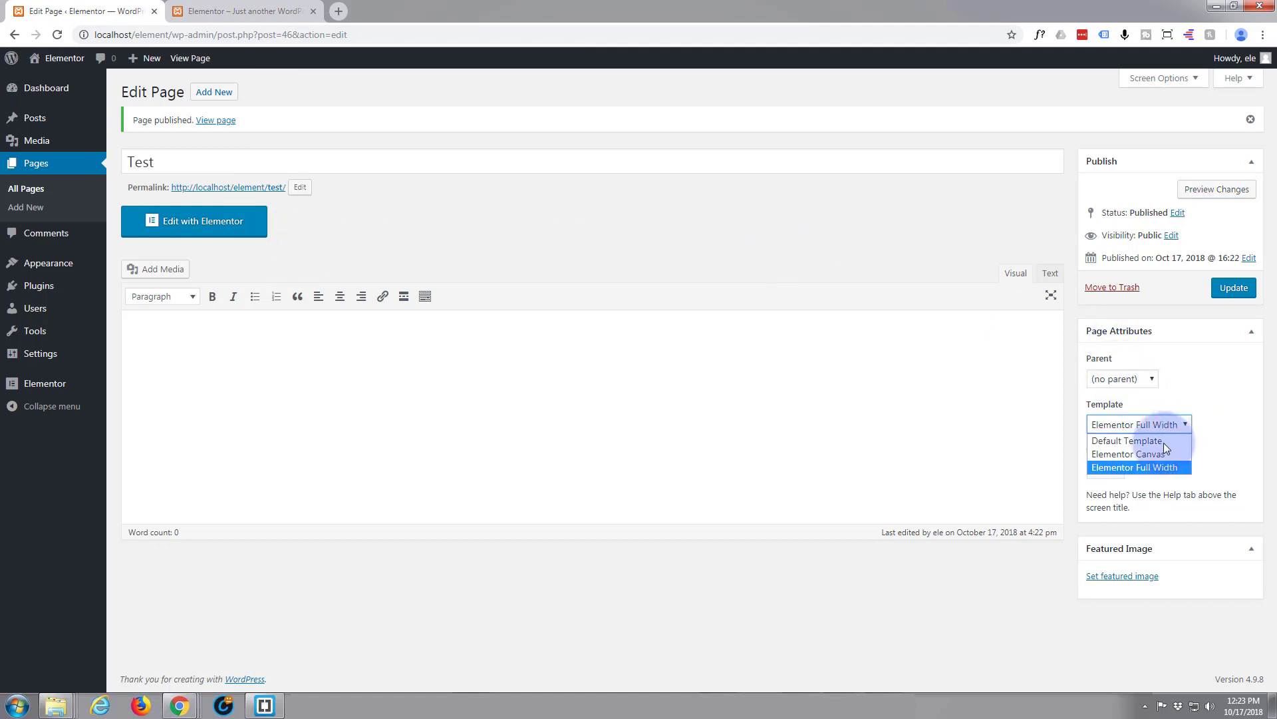
left_click(1160, 441)
left_click(1234, 289)
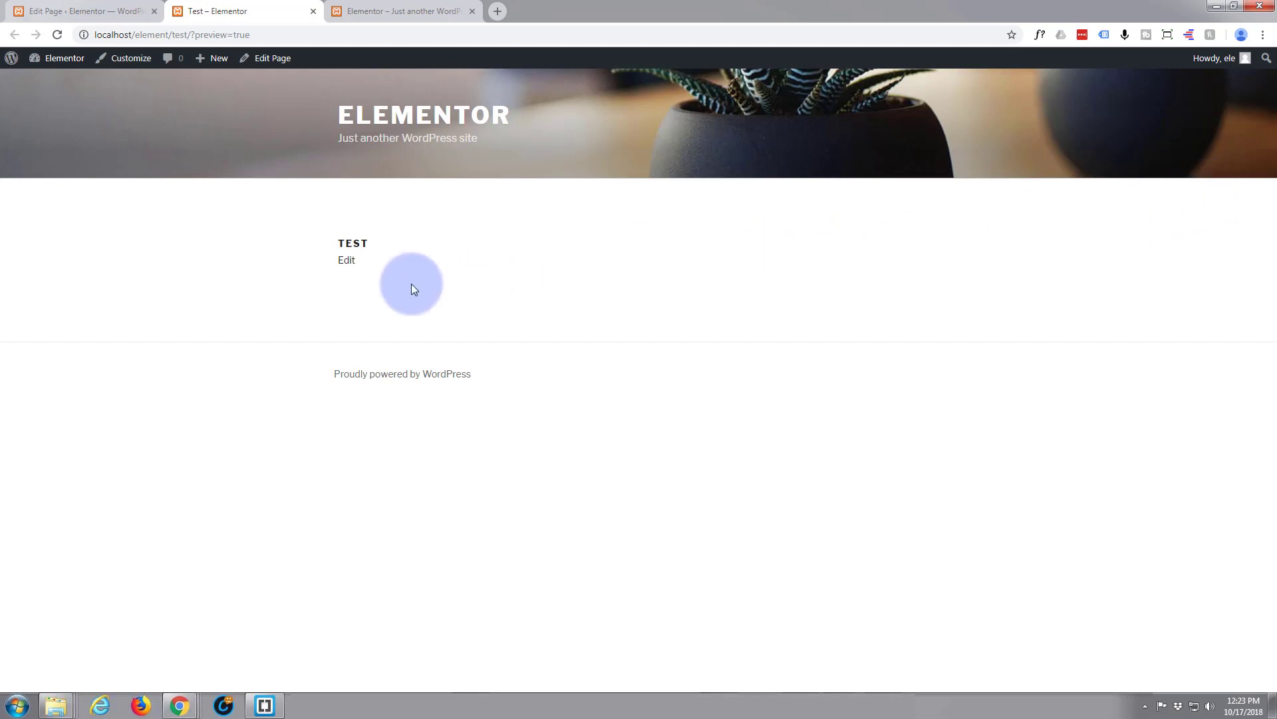
- After previewing, set the Test page template back to Elementor Full Width
left_click(310, 12)
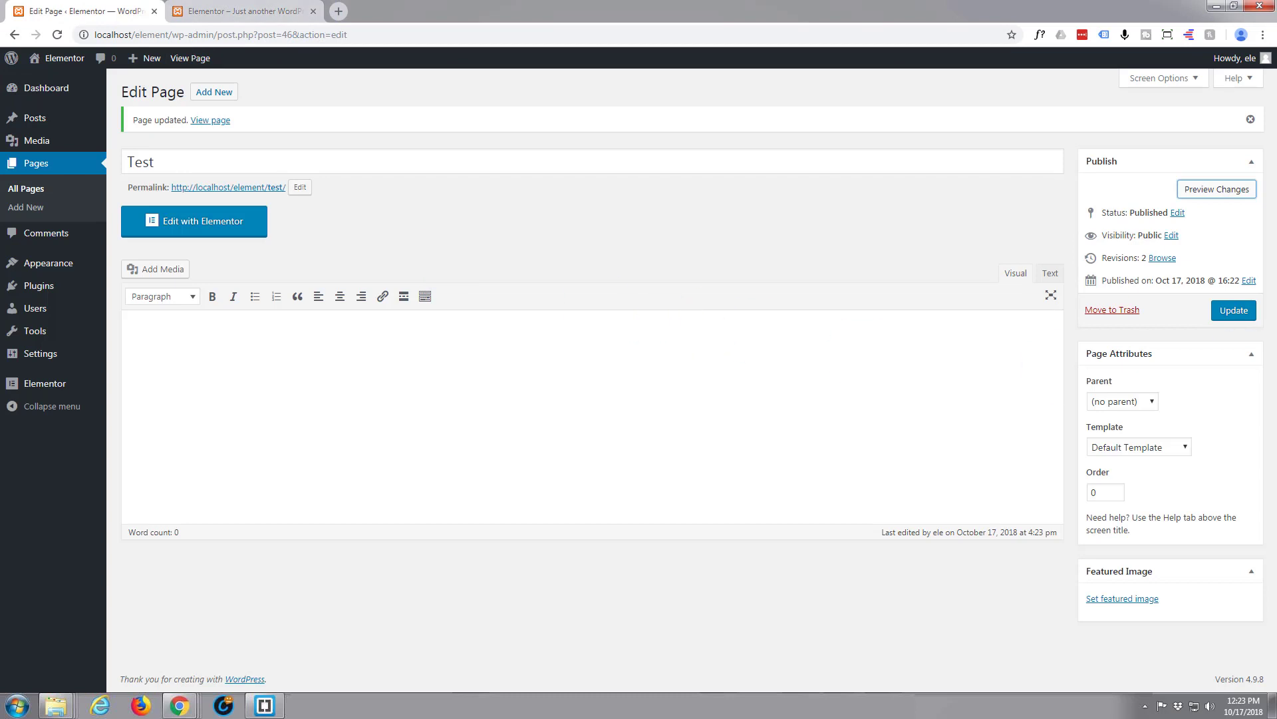
left_click(1184, 449)
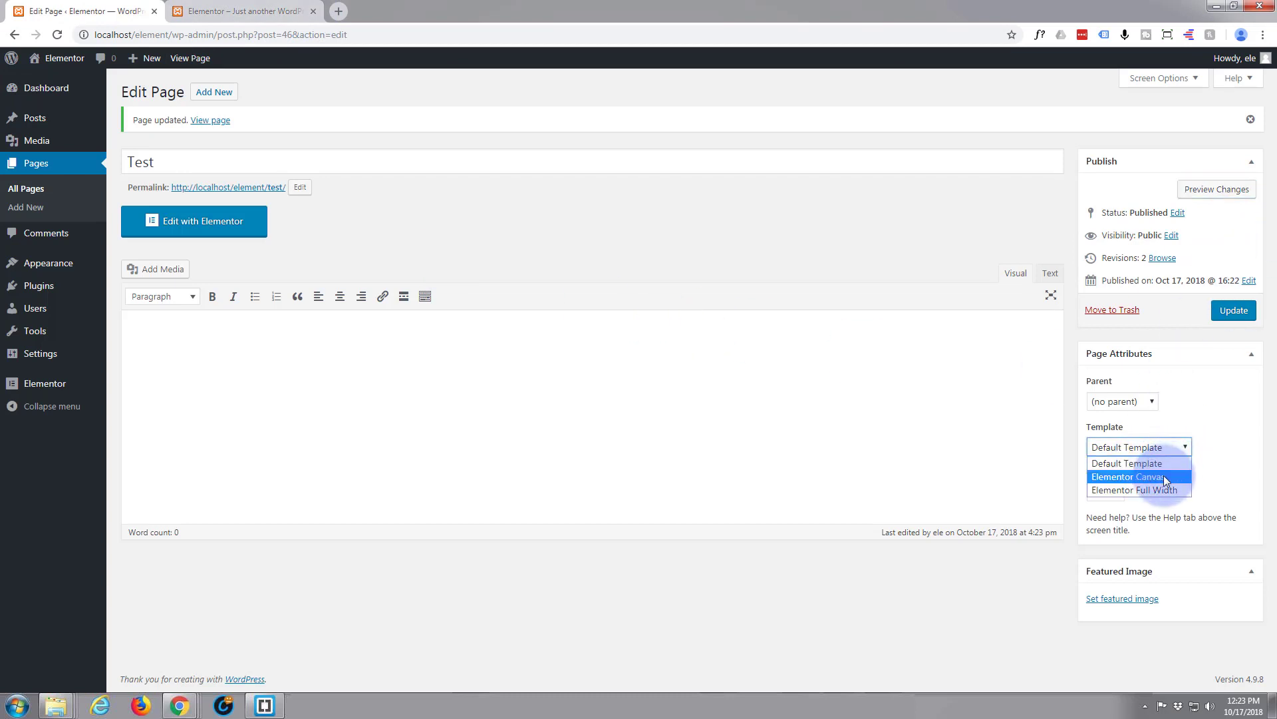
left_click(1165, 491)
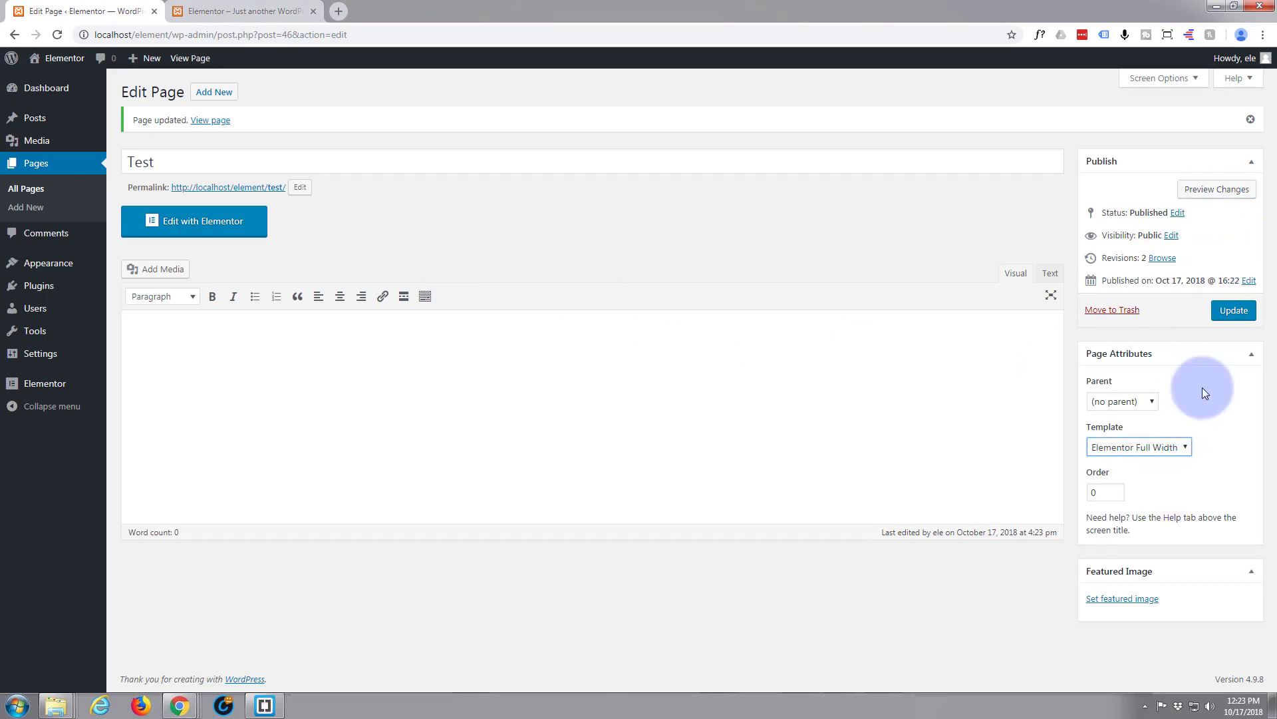
- Save the template change, then check Elementor's Global widgets before returning to Elements
left_click(1240, 316)
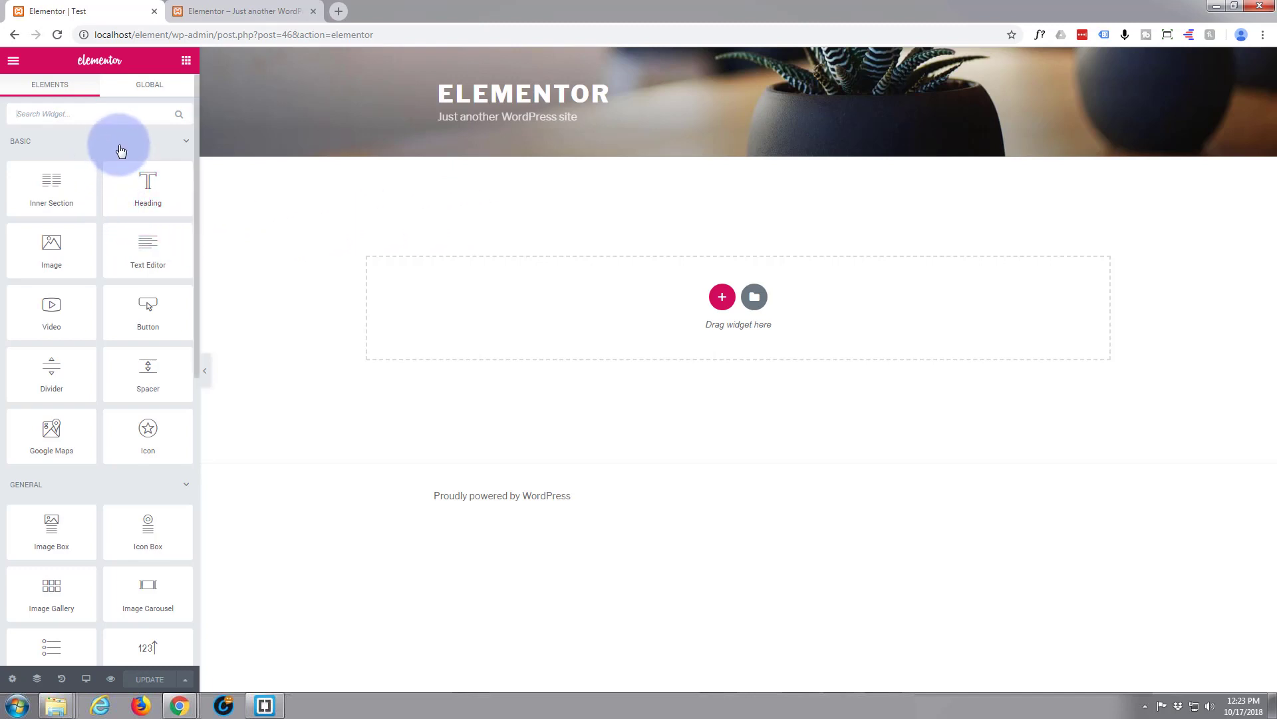
mouse_move(100, 140)
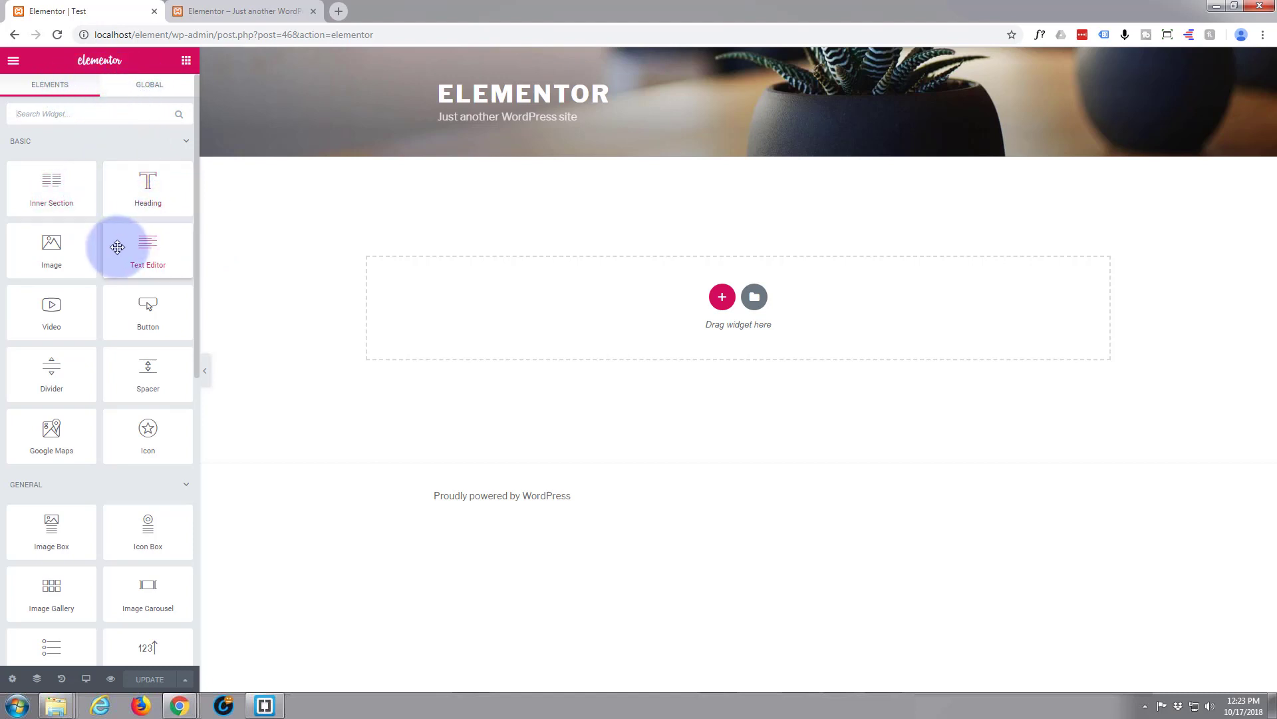
scroll(117, 246, "down", 1)
scroll(117, 245, "down", 2)
scroll(117, 245, "down", 1)
scroll(117, 247, "down", 1)
scroll(117, 246, "down", 1)
scroll(117, 246, "down", 1)
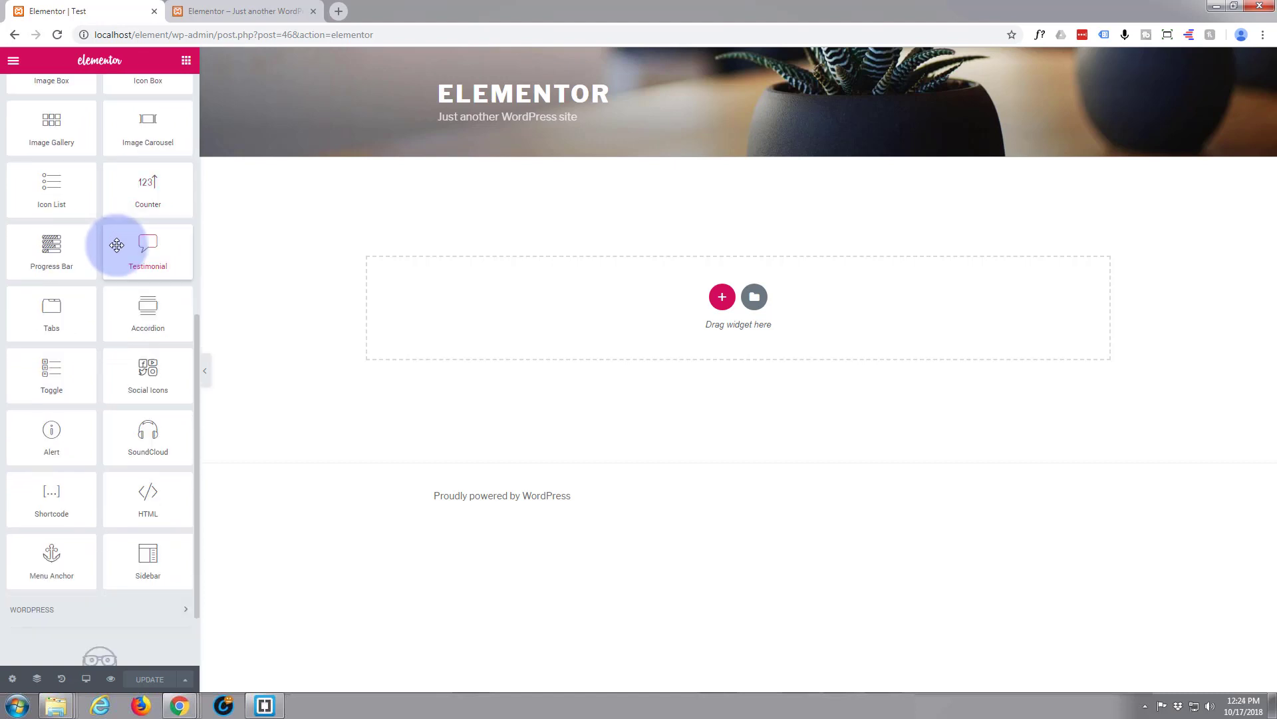
scroll(117, 246, "down", 1)
scroll(116, 245, "down", 1)
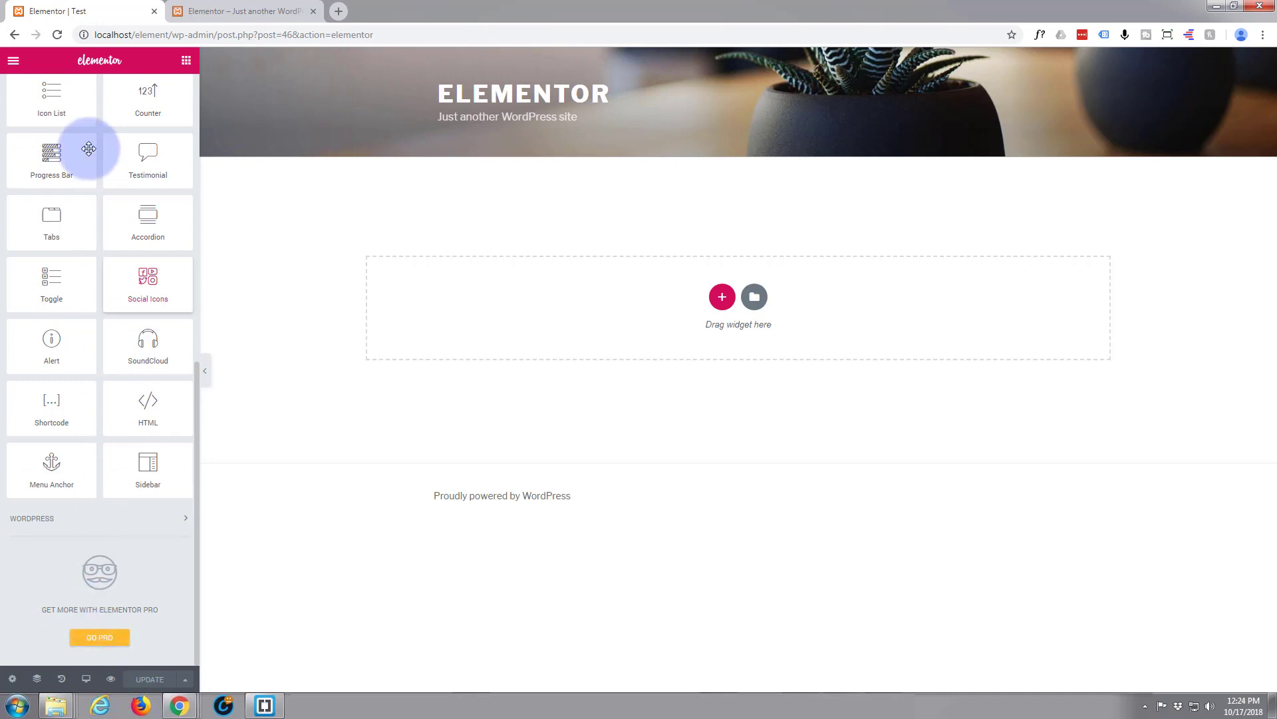
scroll(87, 153, "up", 2)
scroll(87, 153, "up", 3)
scroll(89, 153, "up", 2)
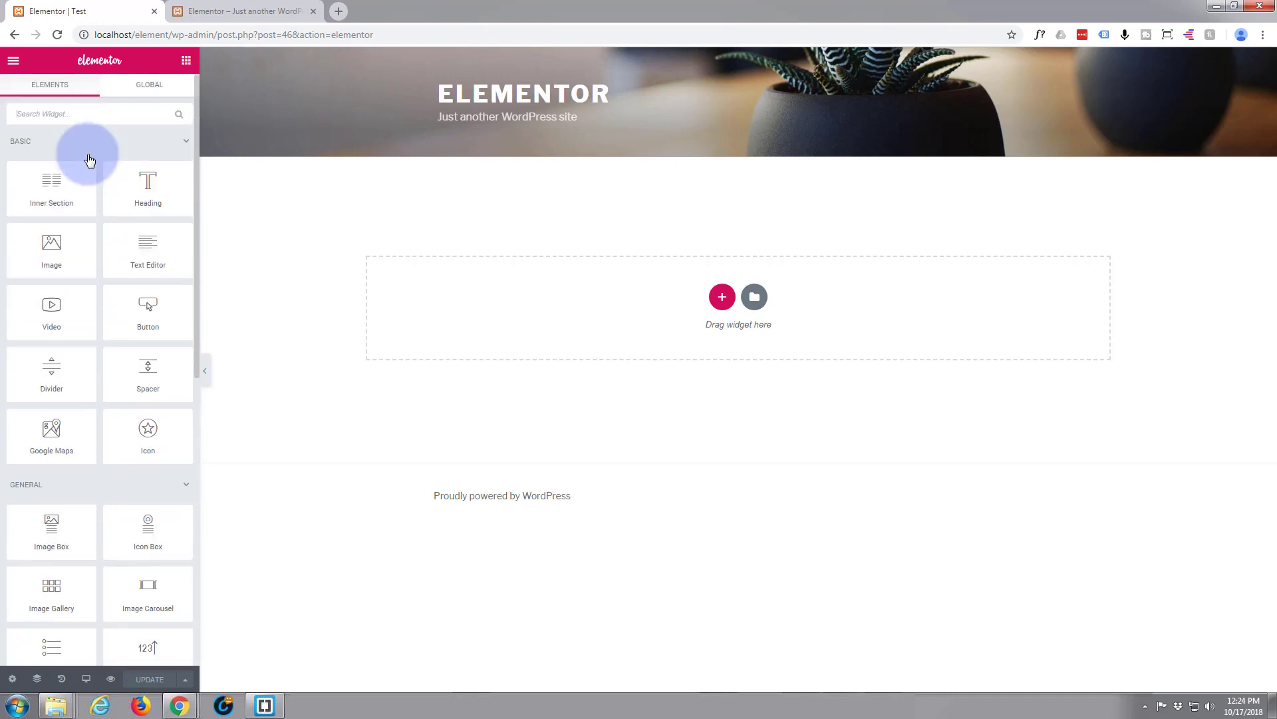
left_click(145, 94)
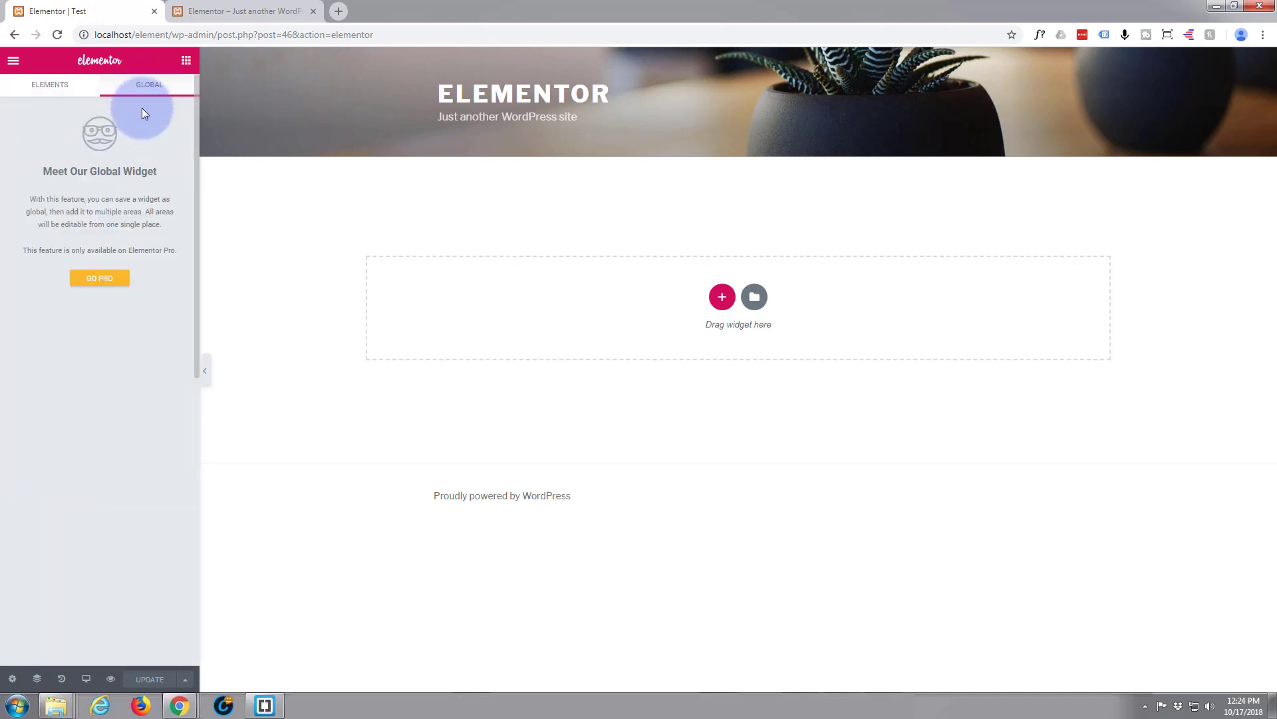
left_click(40, 90)
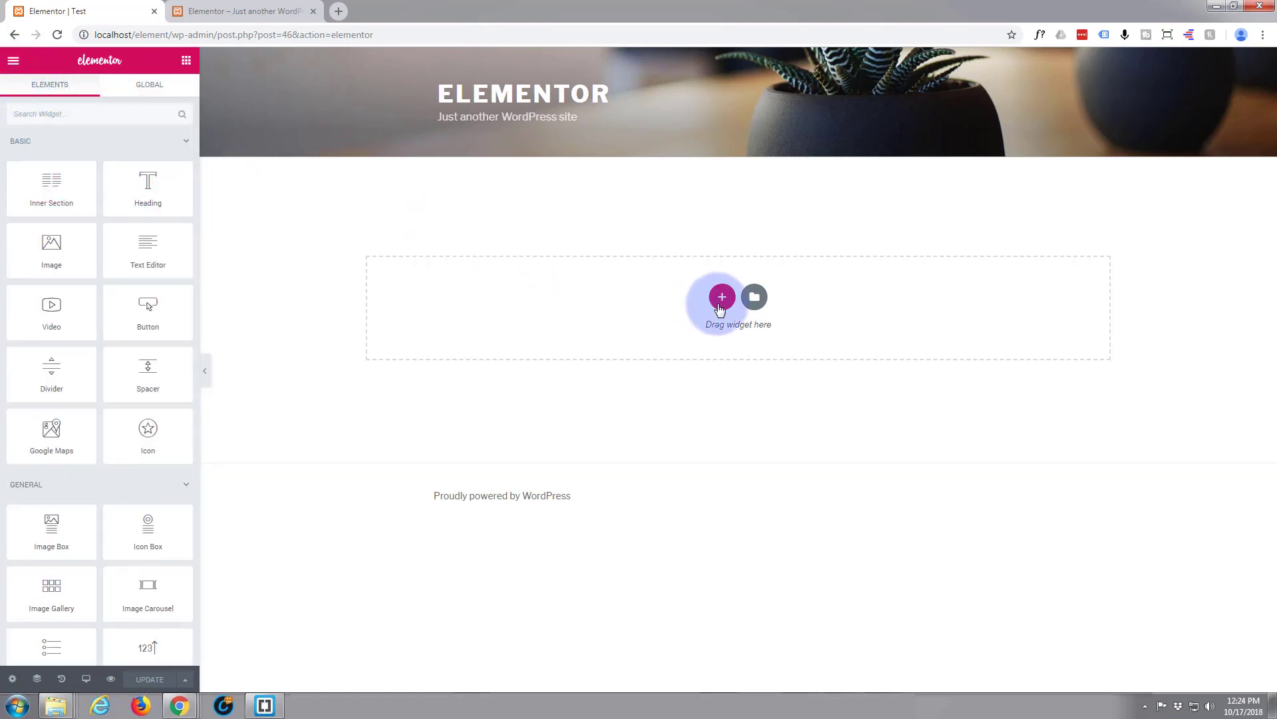
- Insert the course page template from the Elementor library's Pages tab
left_click(755, 298)
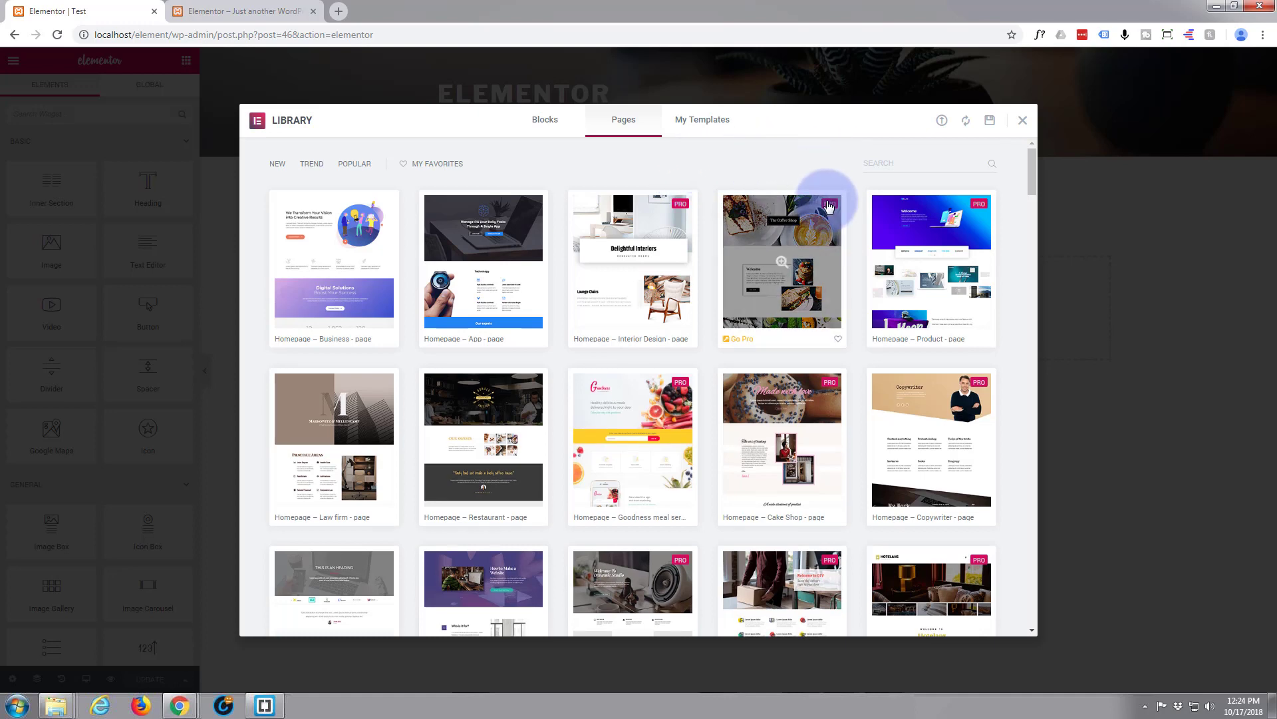
scroll(616, 363, "down", 2)
scroll(614, 364, "down", 2)
scroll(689, 360, "down", 2)
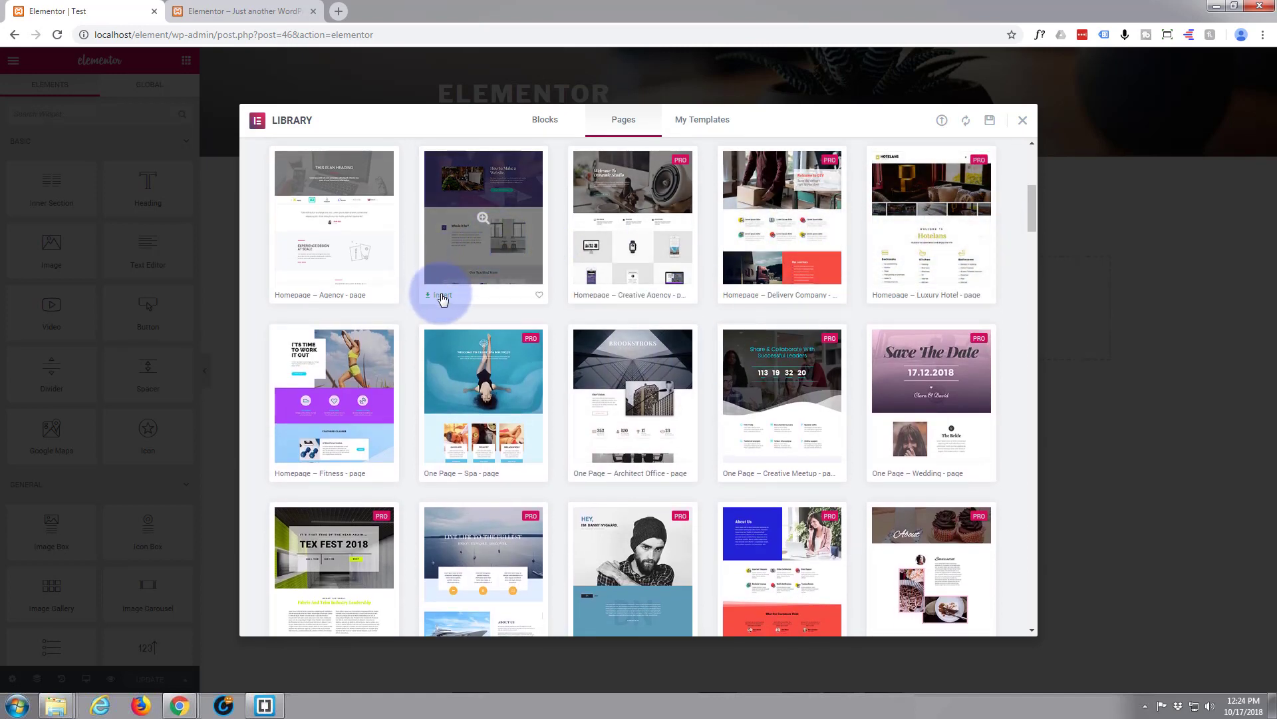
left_click(445, 302)
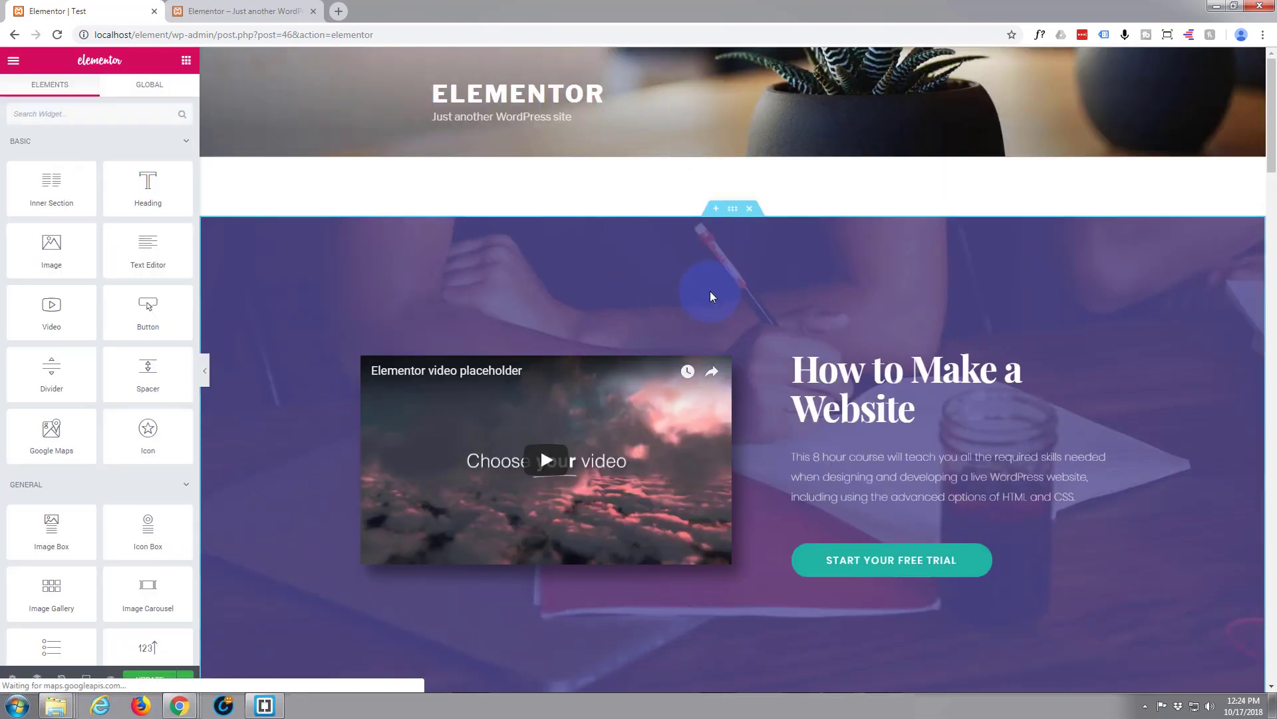
scroll(785, 287, "down", 1)
scroll(787, 287, "down", 3)
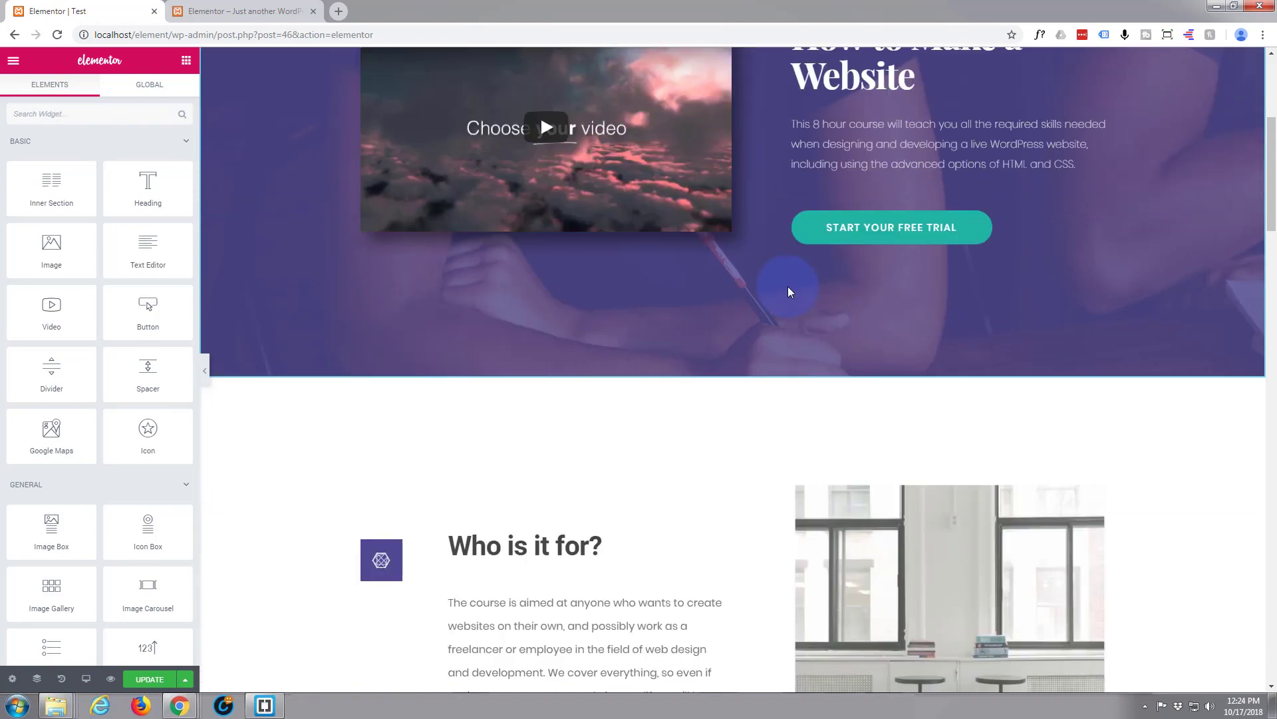
scroll(788, 287, "down", 1)
scroll(787, 289, "down", 1)
scroll(788, 290, "down", 1)
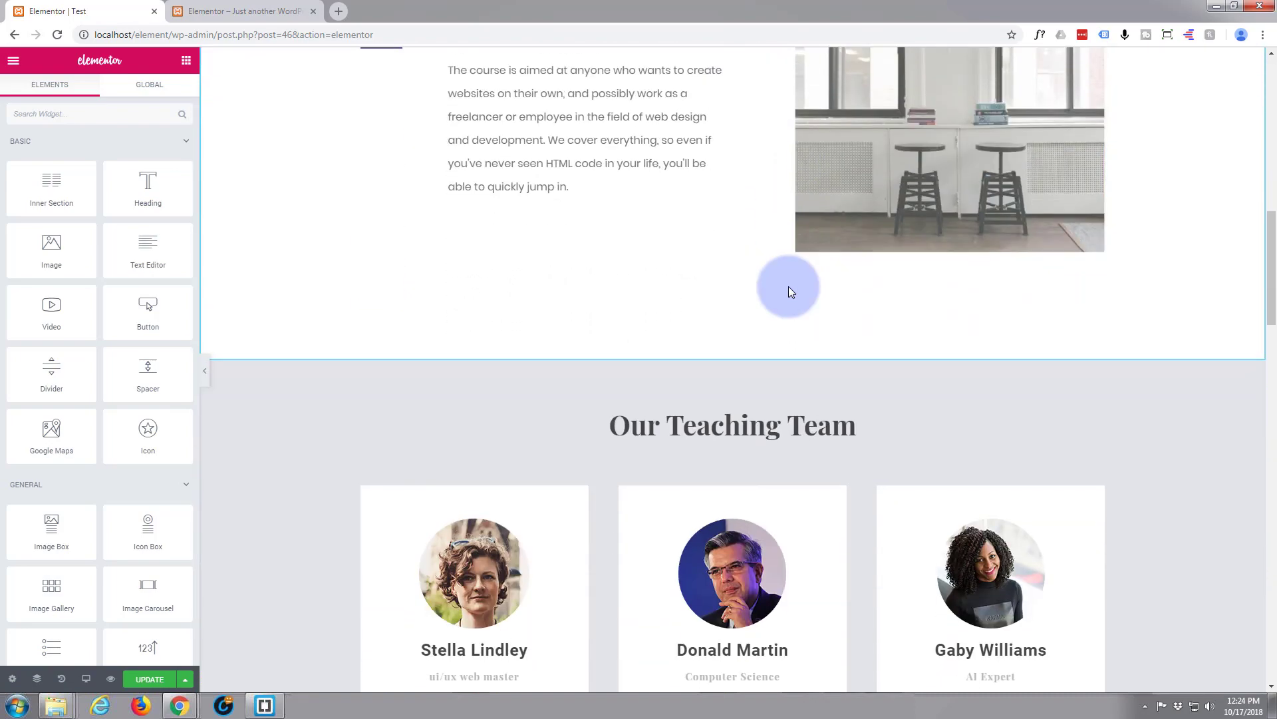
scroll(789, 287, "down", 1)
scroll(789, 286, "down", 4)
scroll(790, 286, "down", 3)
scroll(790, 287, "down", 1)
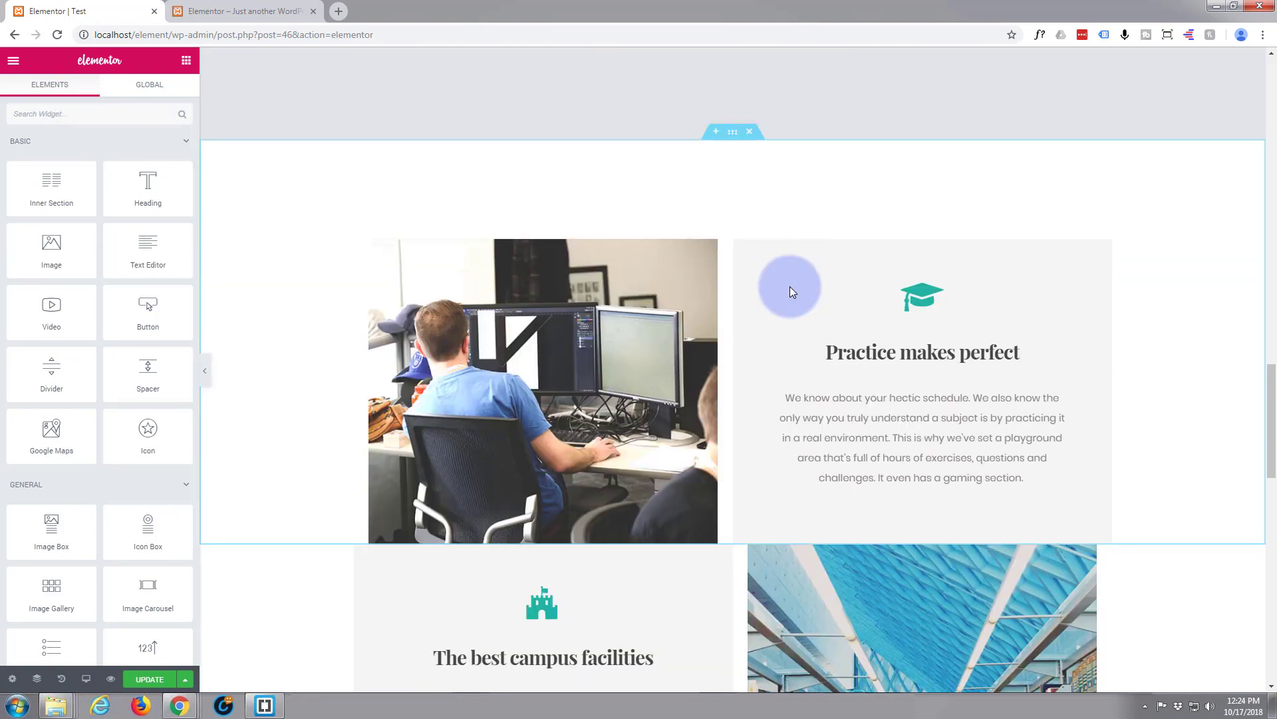
scroll(790, 286, "down", 3)
scroll(789, 286, "down", 1)
scroll(790, 286, "down", 2)
scroll(789, 287, "down", 2)
scroll(791, 287, "down", 2)
scroll(791, 287, "down", 1)
scroll(791, 287, "up", 2)
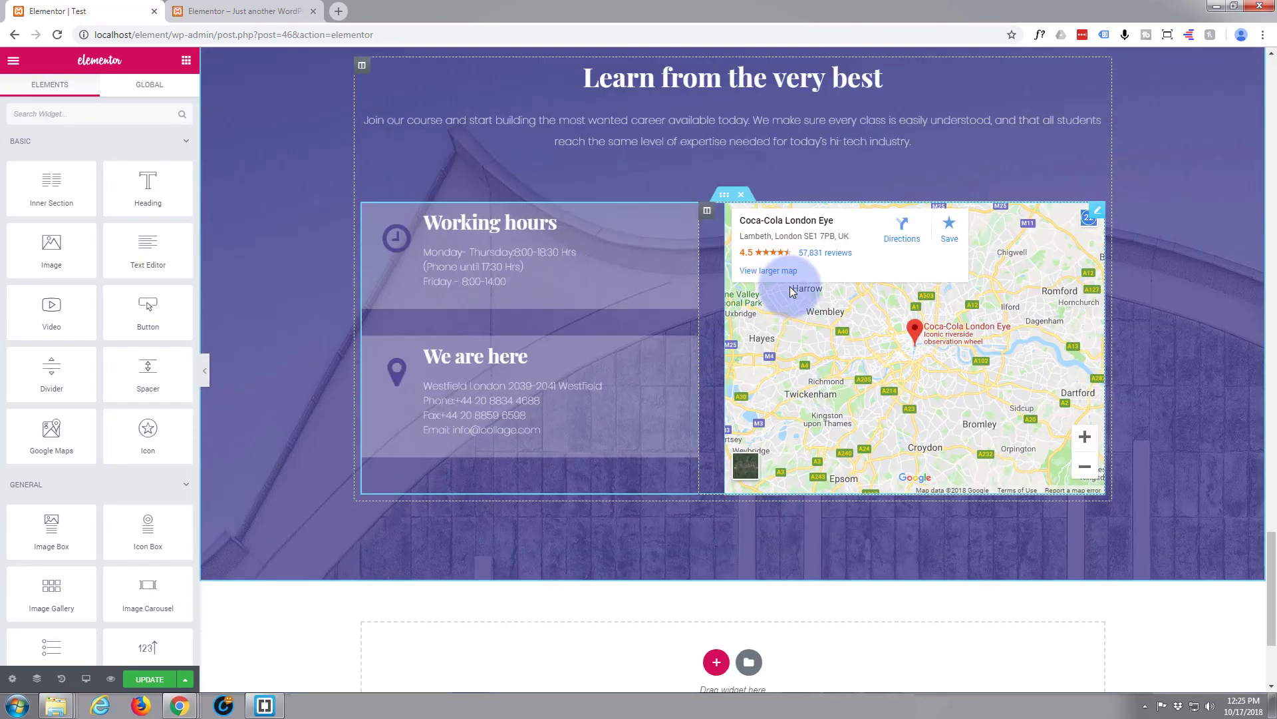
scroll(790, 286, "up", 2)
scroll(789, 287, "up", 2)
scroll(790, 287, "up", 2)
scroll(790, 286, "up", 1)
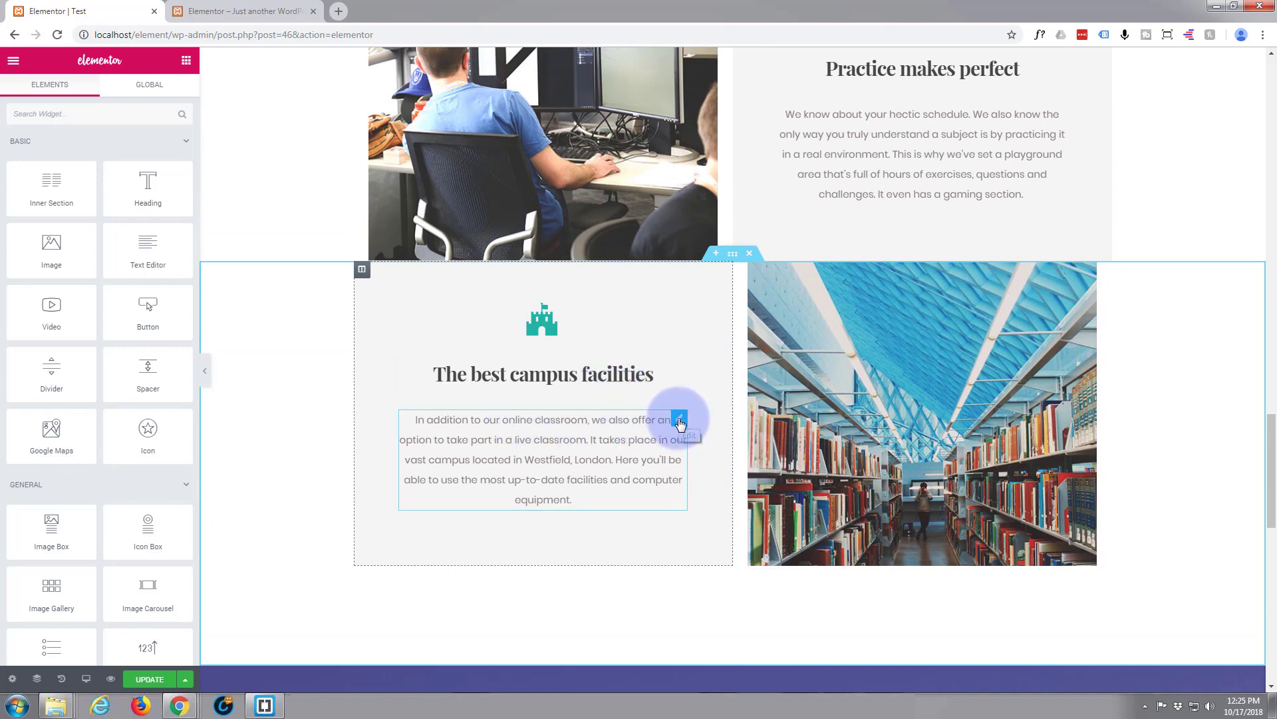
mouse_move(543, 459)
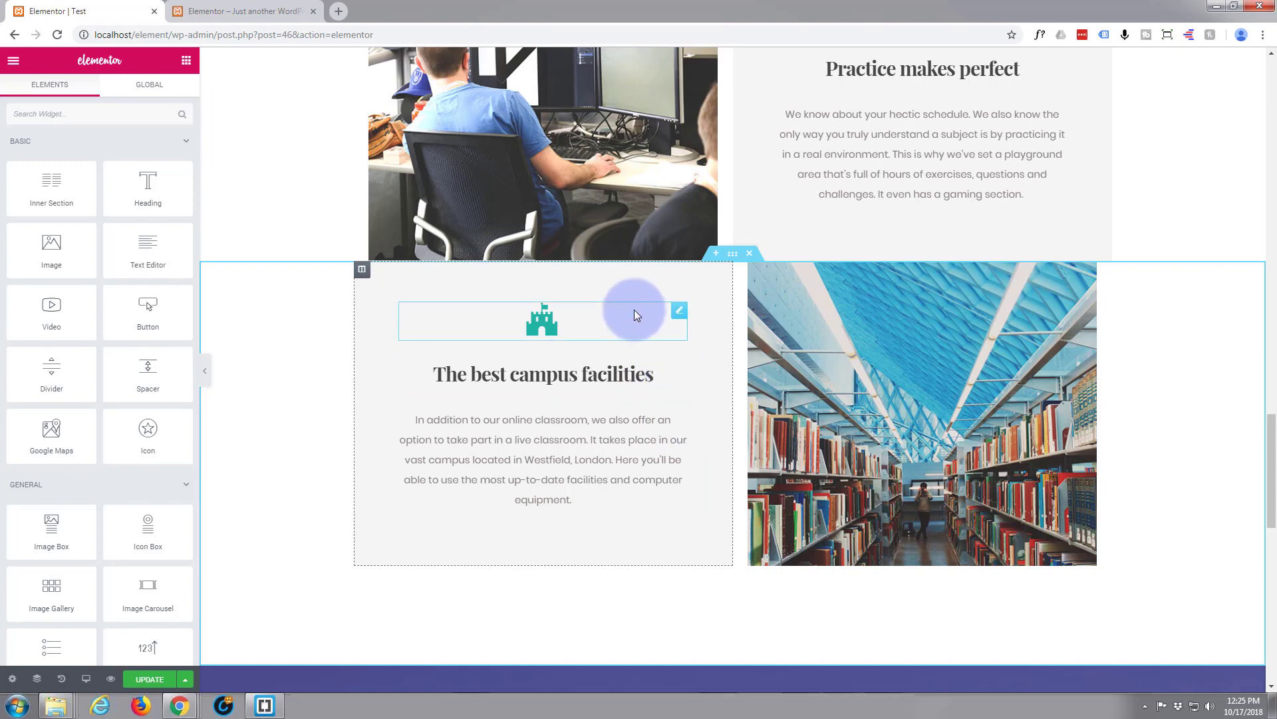
- Add '123' to the start of the campus facilities paragraph and save the page
left_click(680, 420)
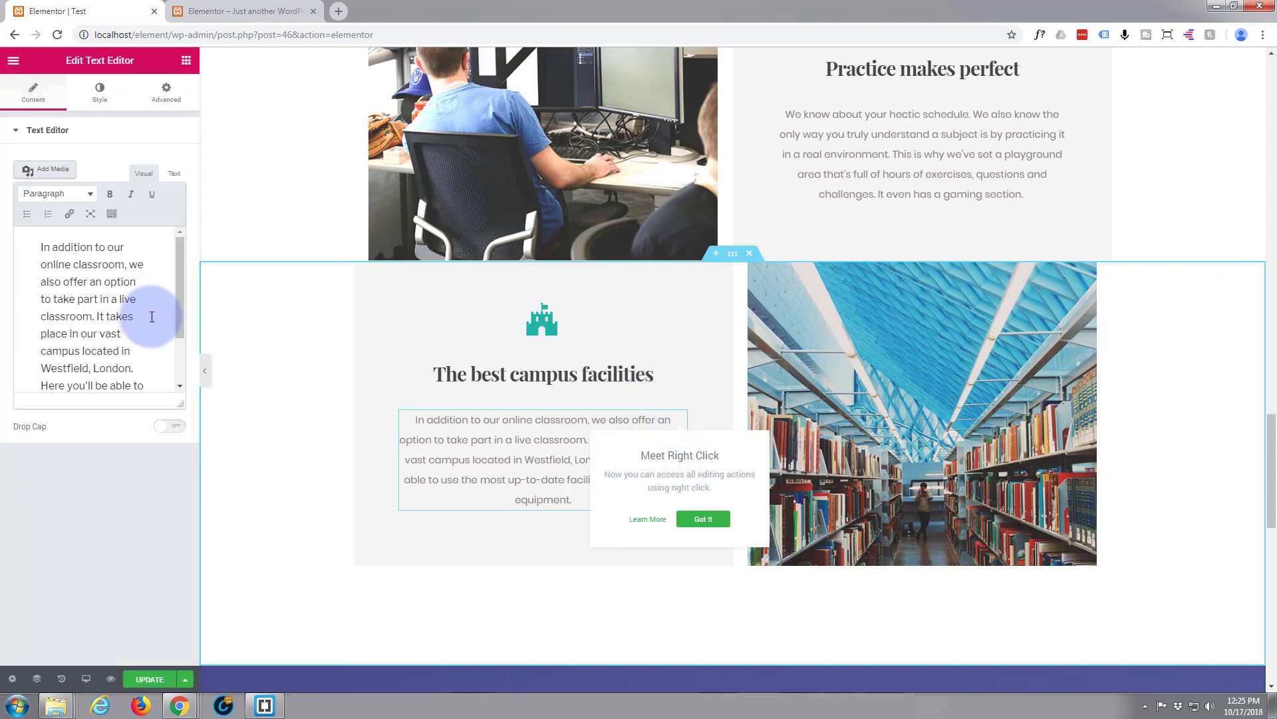
left_click(43, 249)
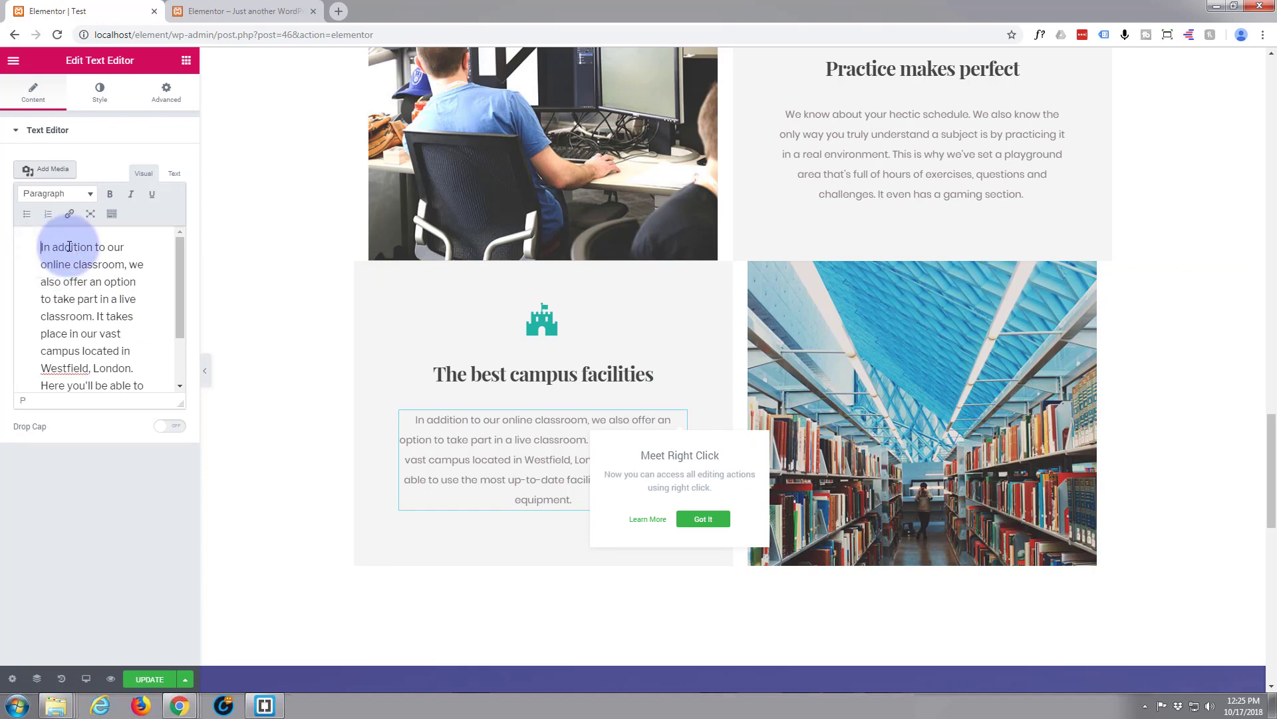
type("123")
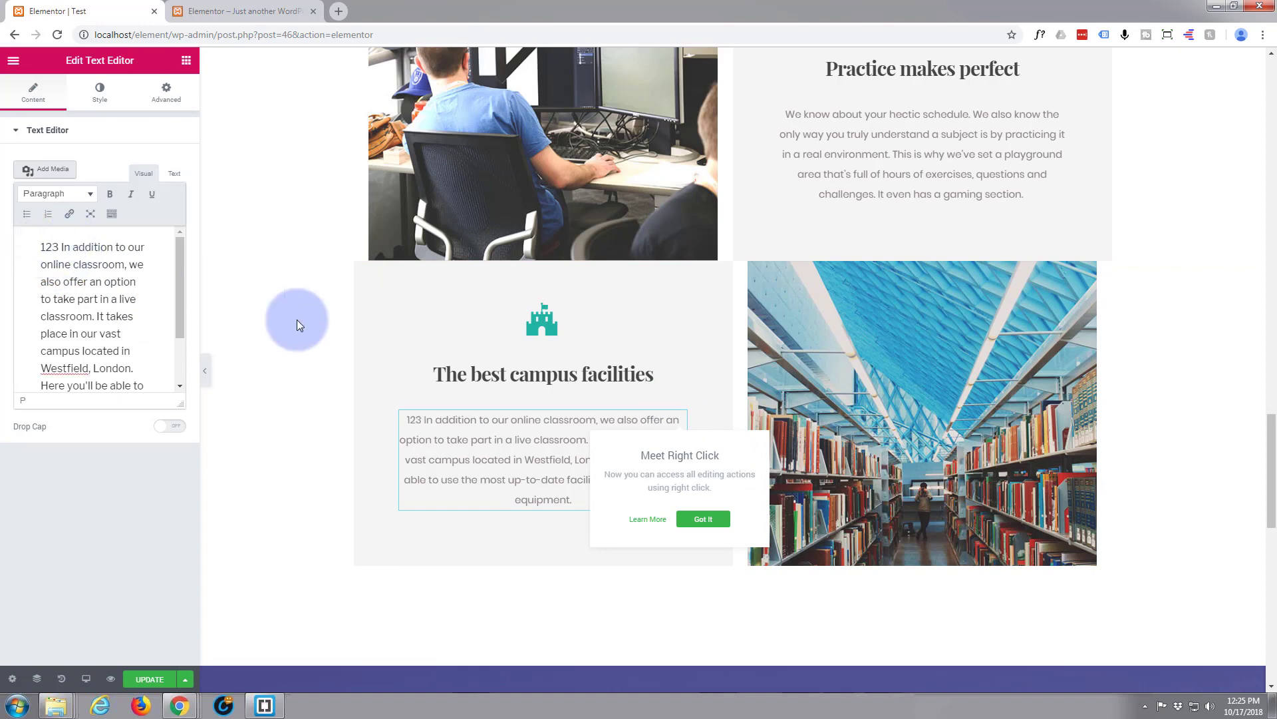
left_click(146, 680)
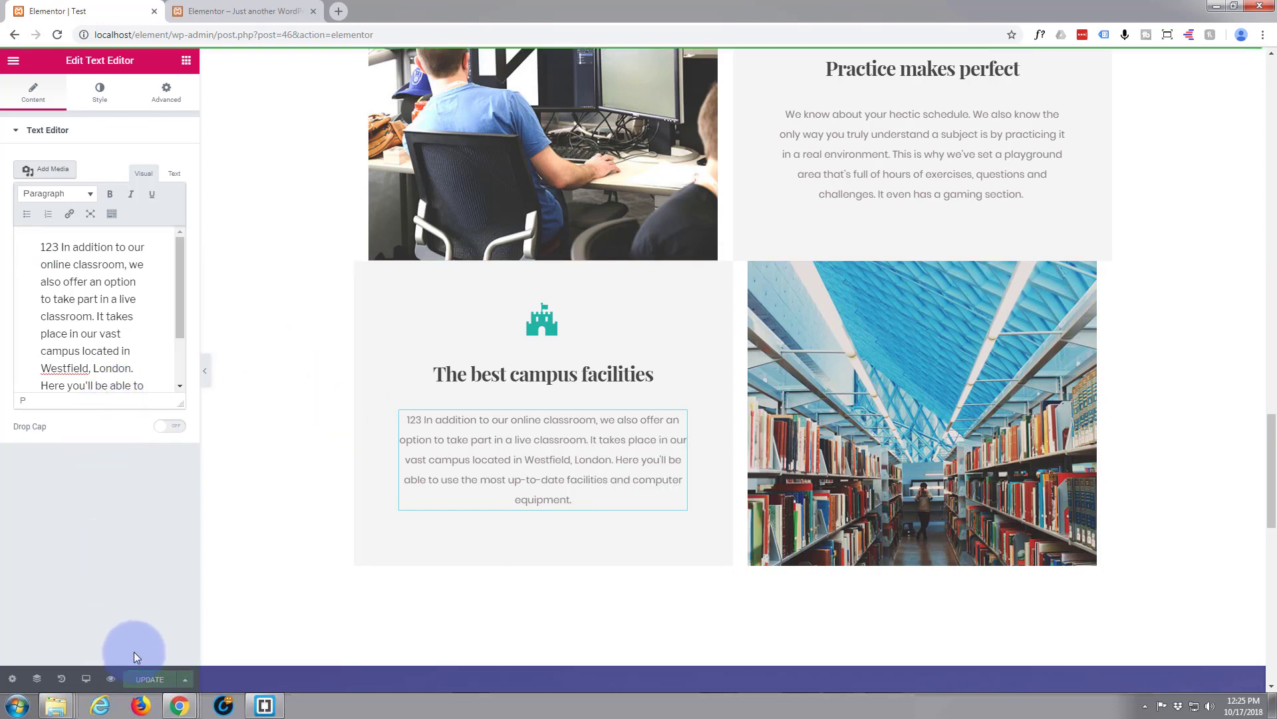
scroll(450, 379, "up", 2)
scroll(449, 379, "up", 4)
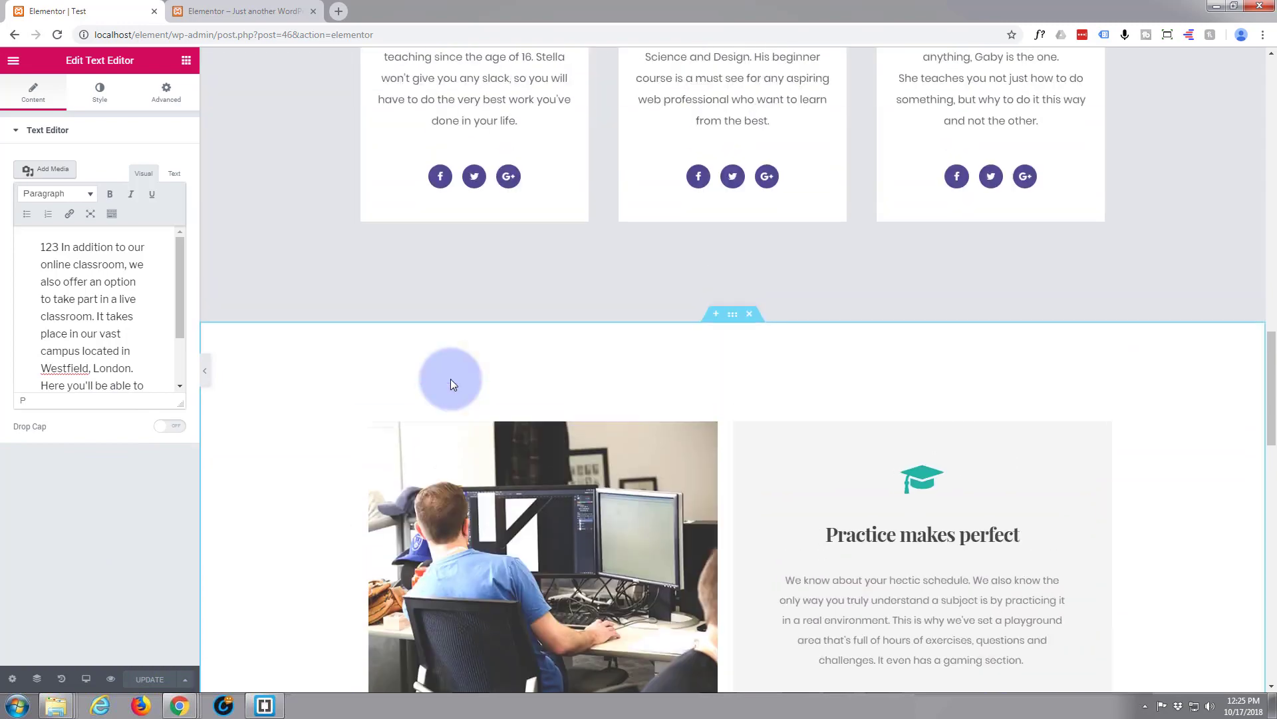
scroll(451, 380, "up", 2)
scroll(449, 380, "up", 5)
scroll(451, 379, "up", 2)
scroll(451, 379, "up", 2)
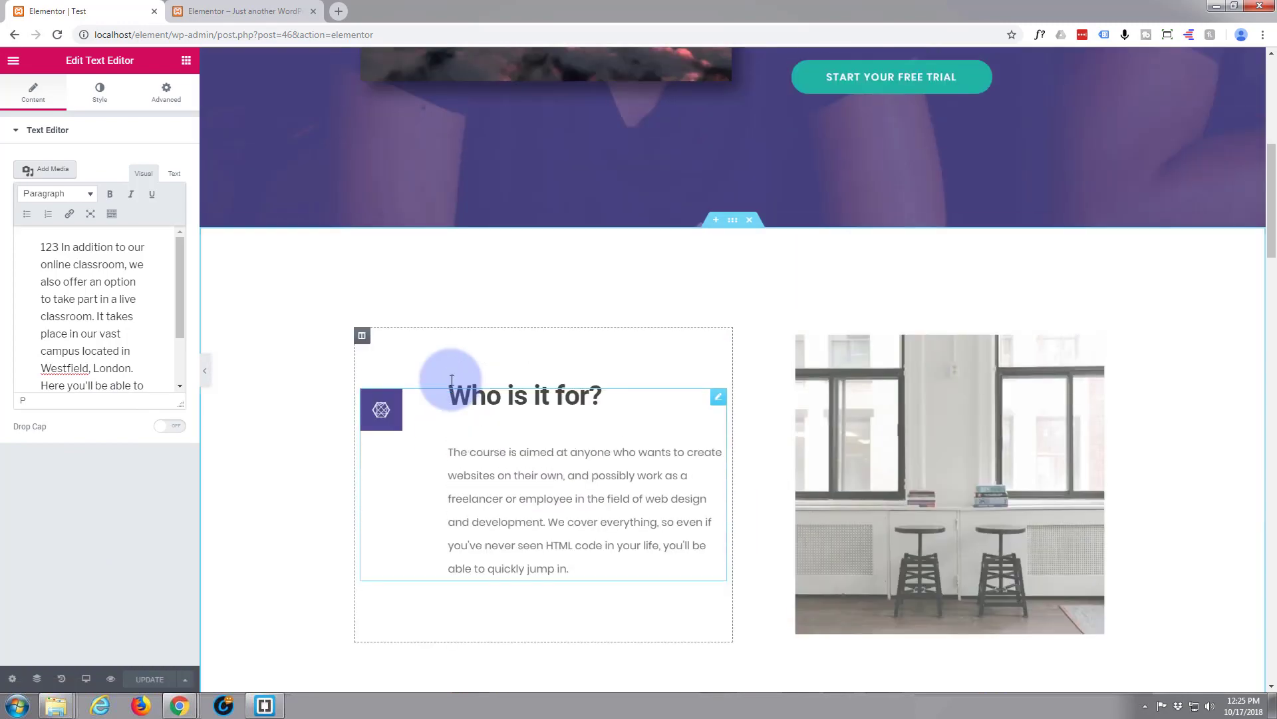
scroll(450, 380, "up", 2)
scroll(450, 379, "up", 3)
scroll(451, 386, "up", 1)
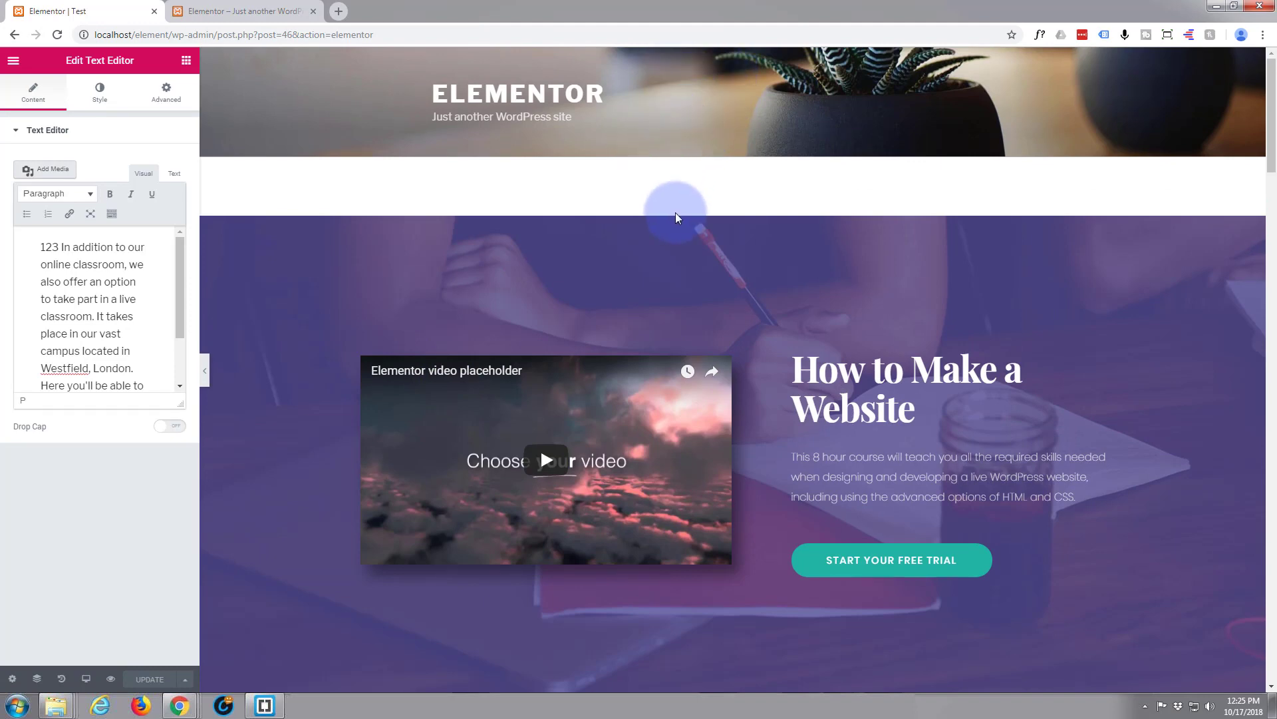
- Check responsive preview and the Navigator's first section, then open Page Settings
left_click(156, 685)
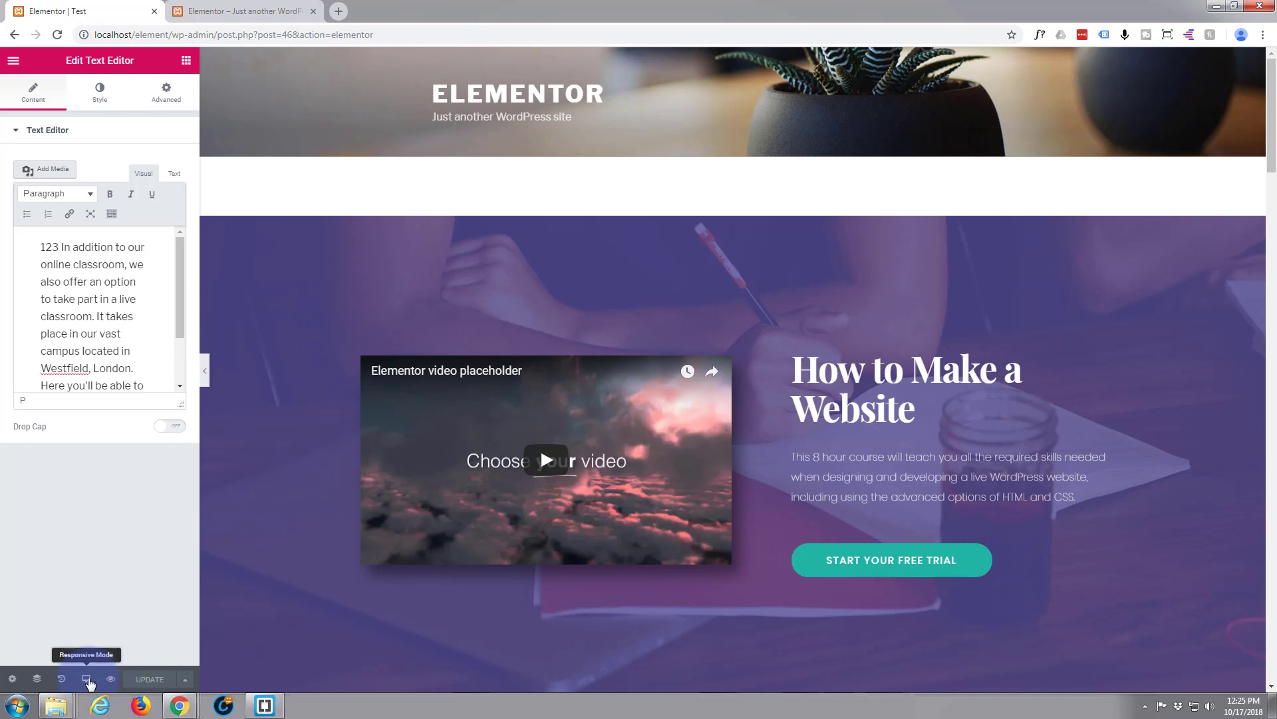
left_click(88, 684)
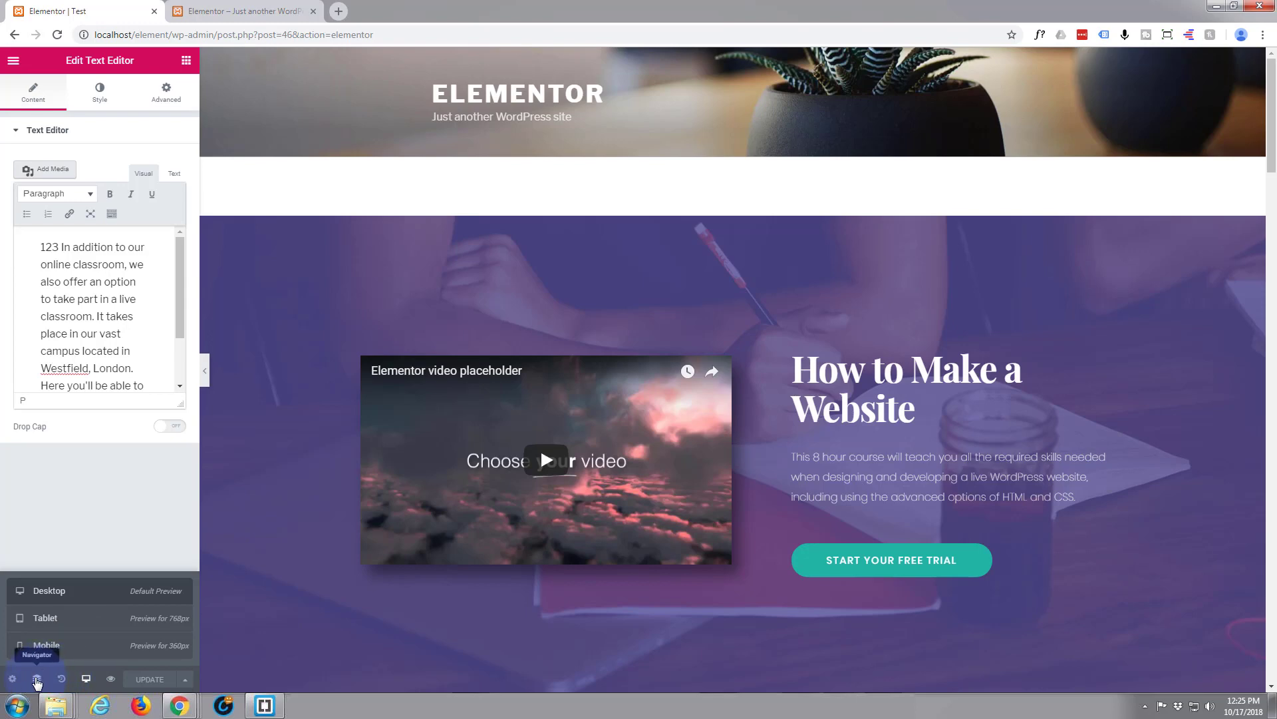
left_click(38, 680)
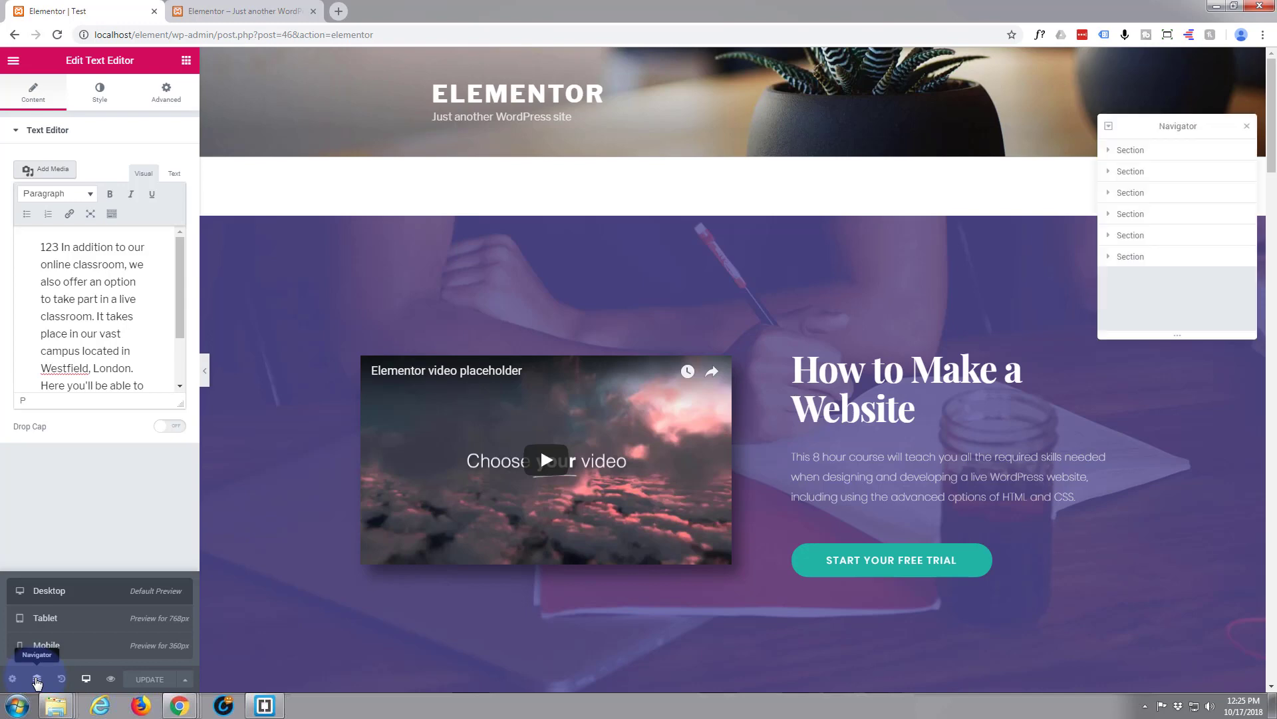
left_click(1123, 150)
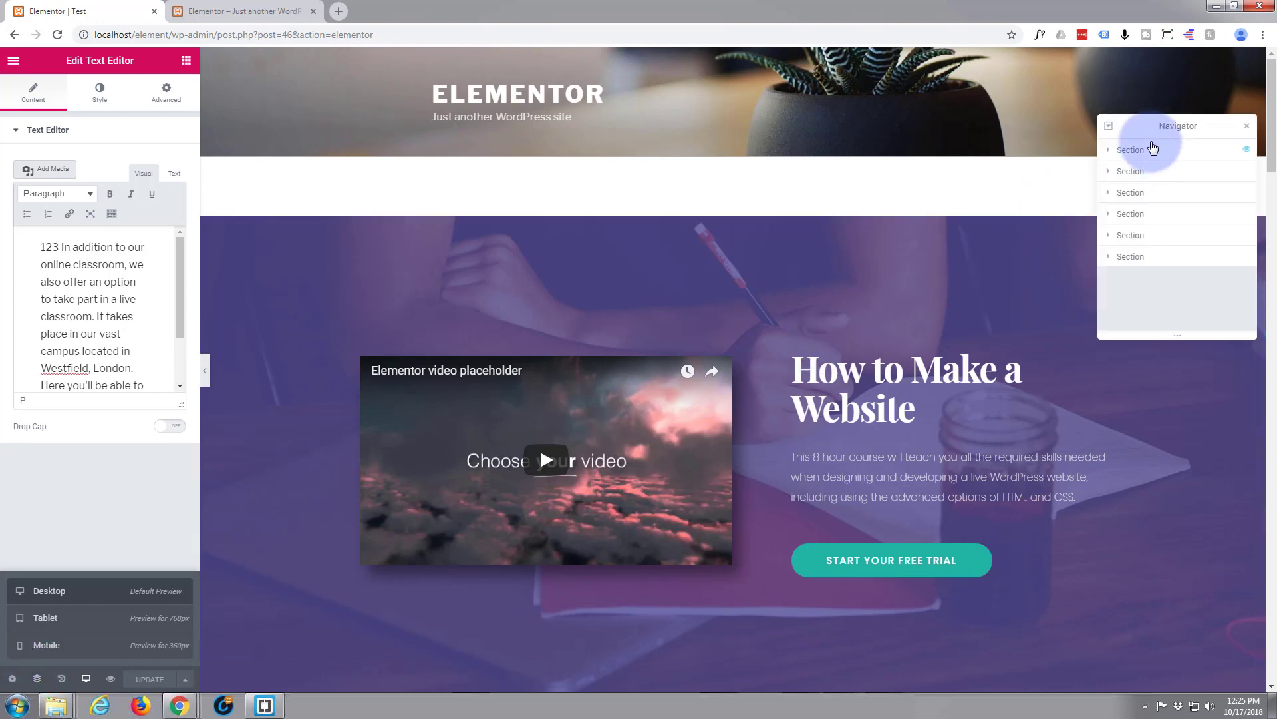
left_click(1109, 150)
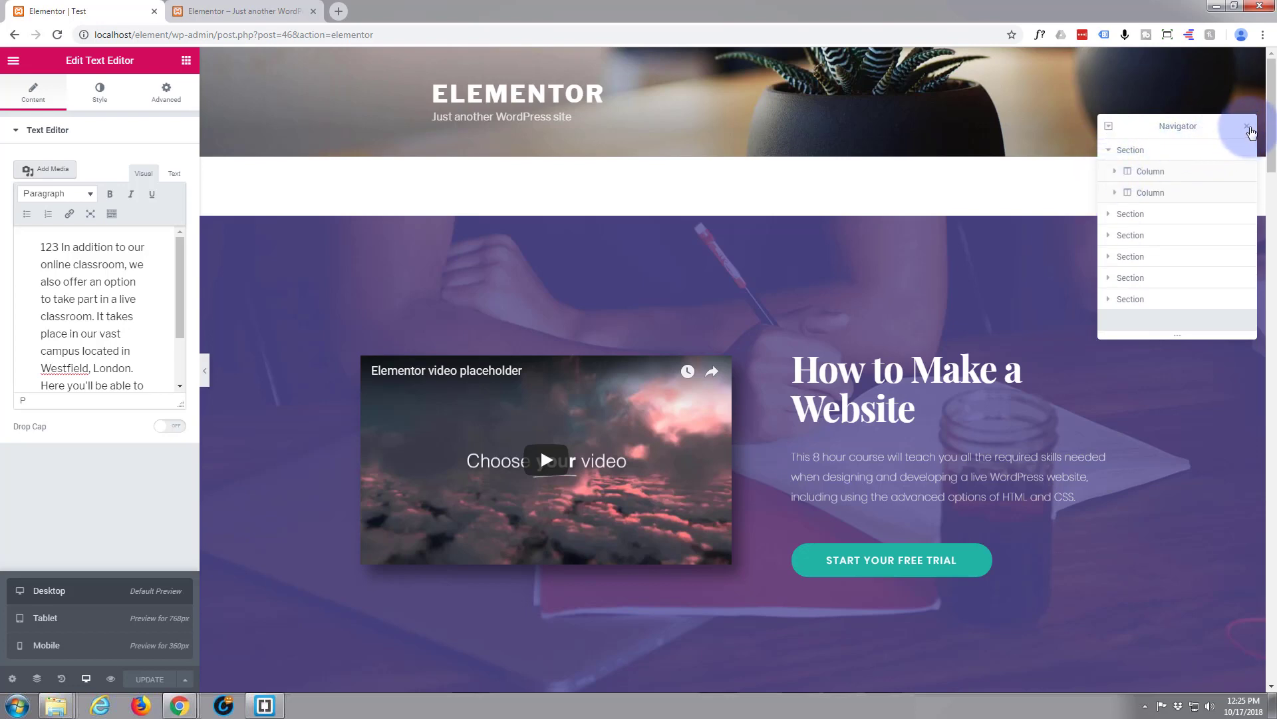
left_click(1247, 133)
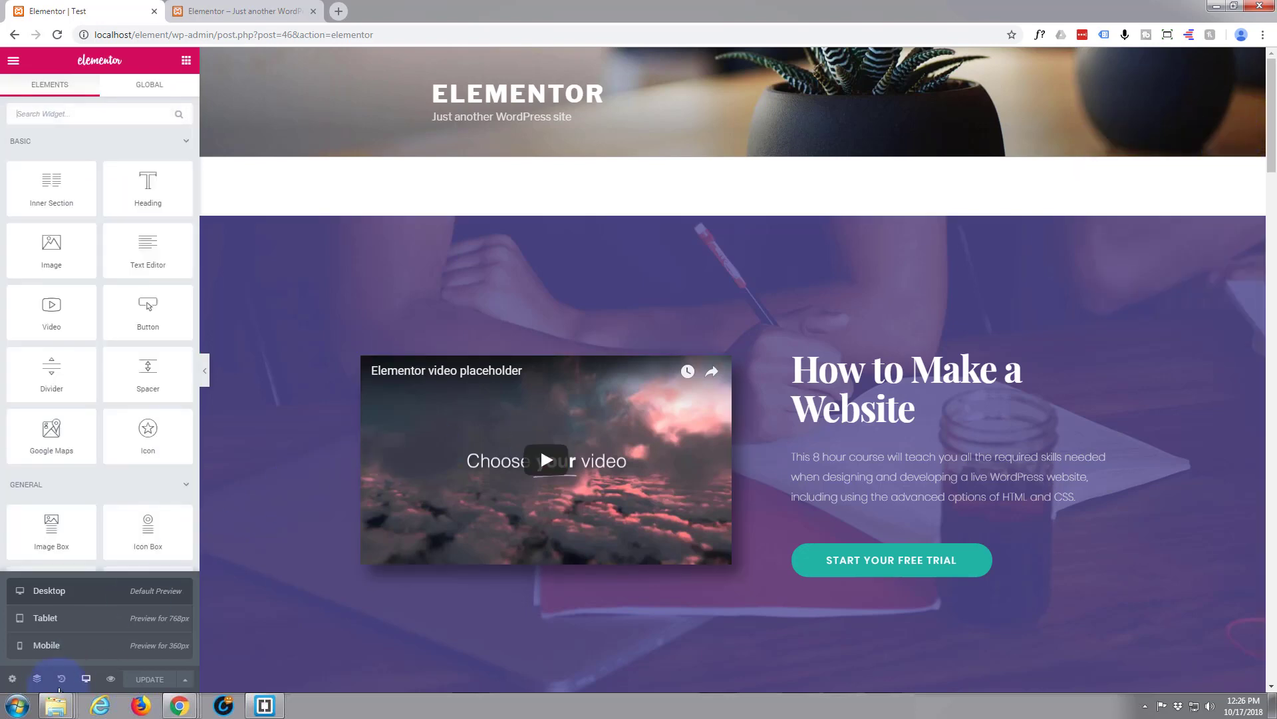
left_click(12, 681)
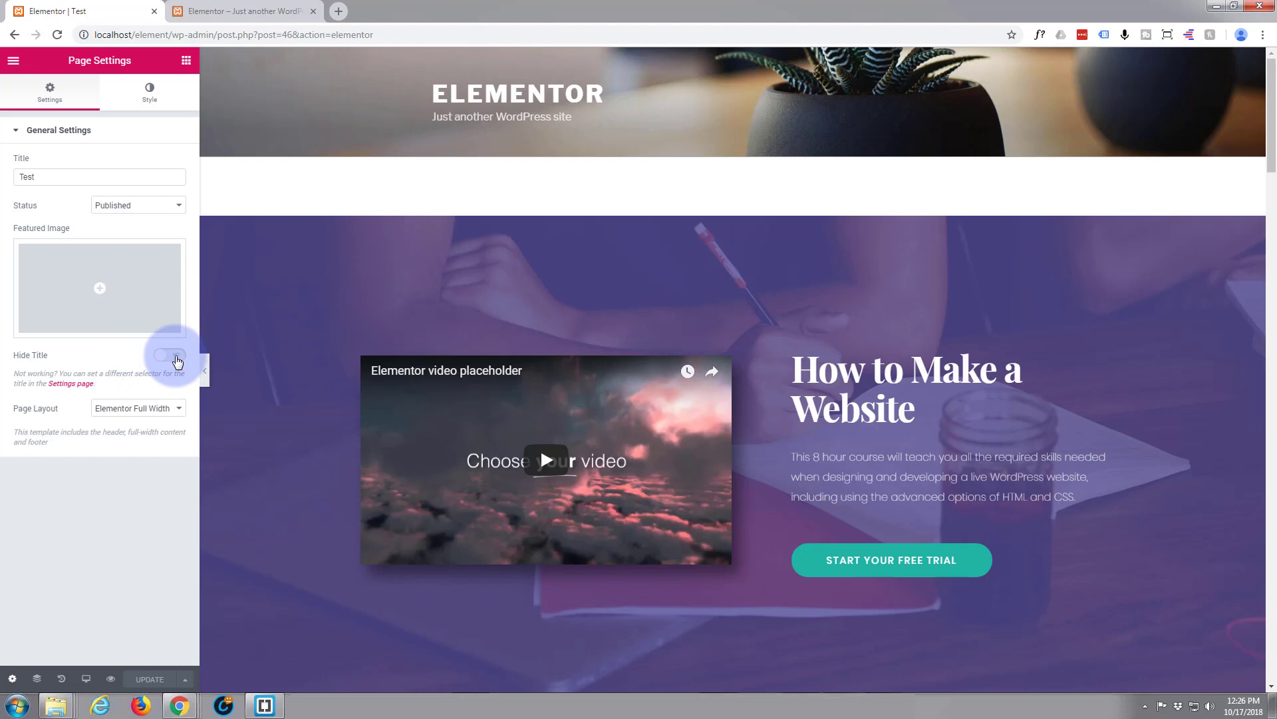
- Turn on Hide Title in Page Settings and save with Update
left_click(177, 357)
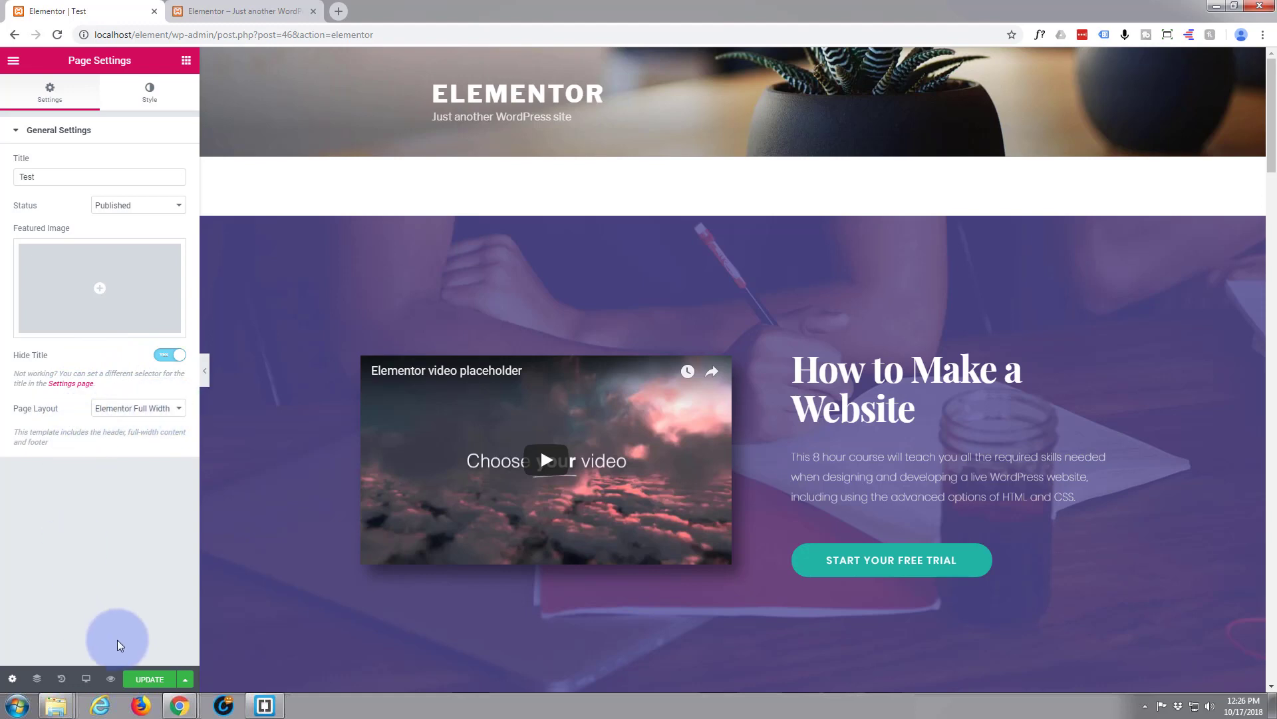
left_click(144, 682)
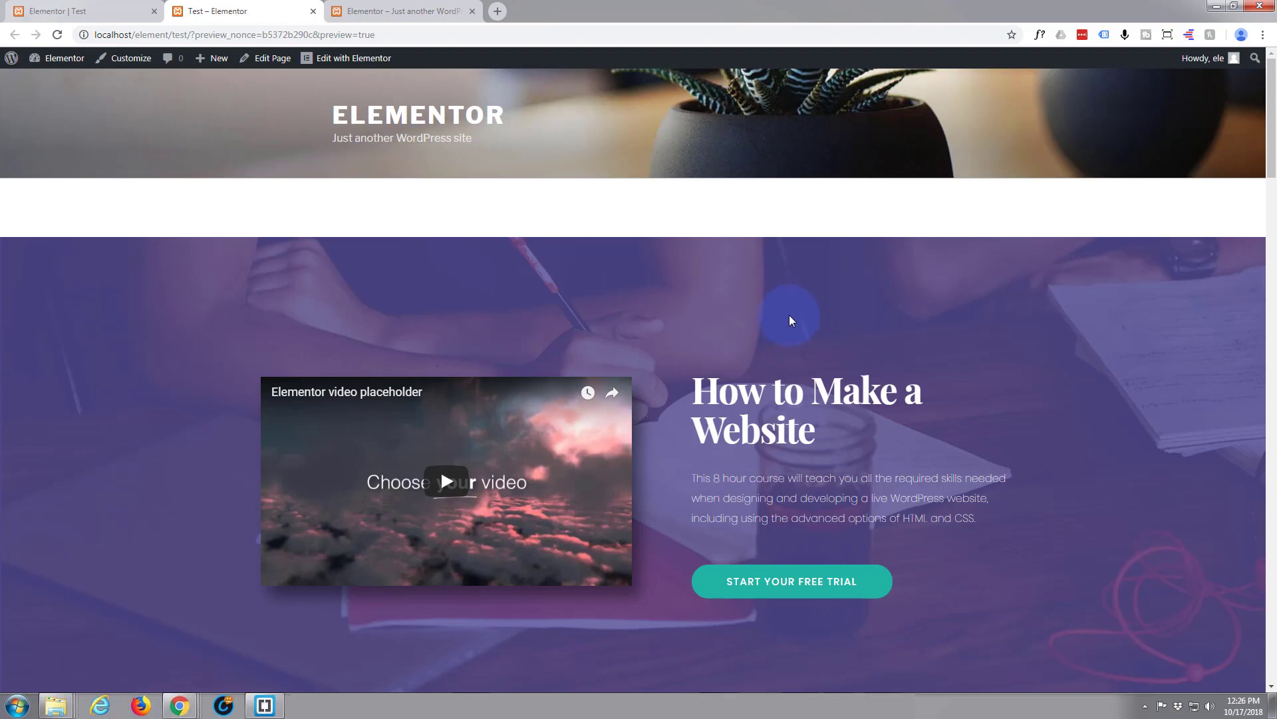
scroll(790, 319, "down", 1)
scroll(789, 319, "down", 3)
scroll(790, 319, "down", 2)
scroll(789, 320, "down", 1)
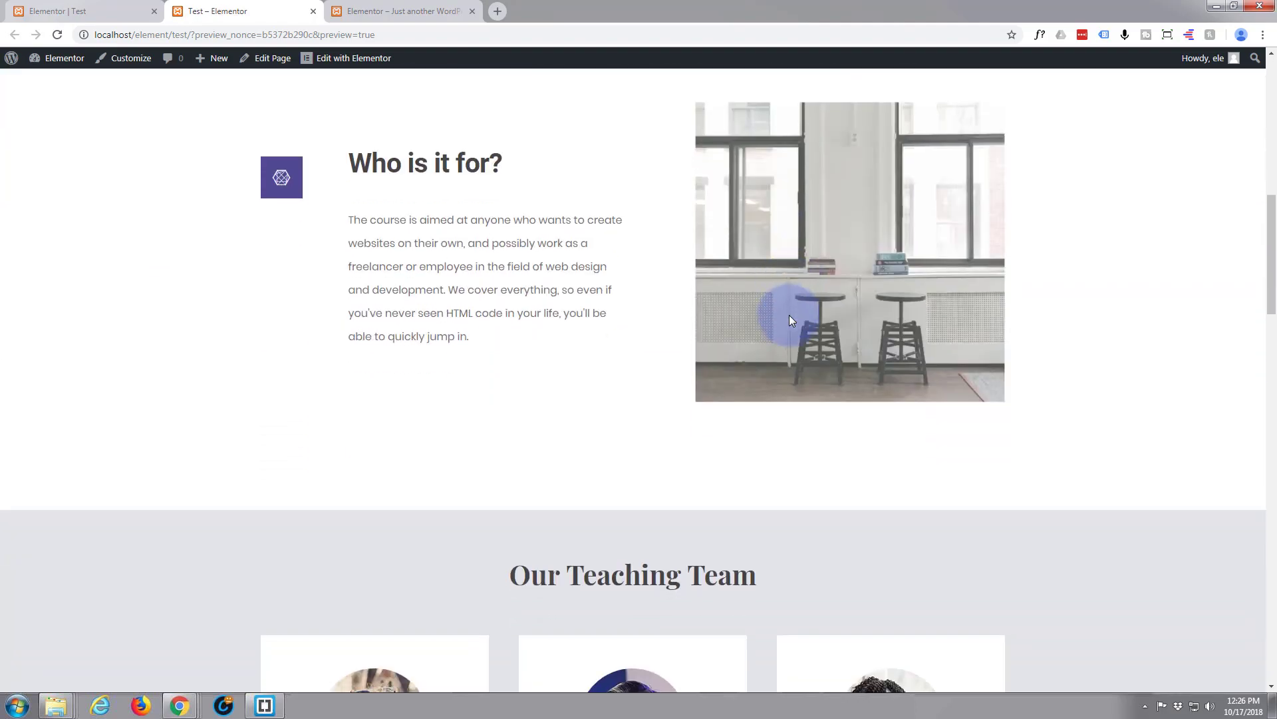
scroll(790, 314, "down", 2)
scroll(790, 315, "down", 3)
scroll(789, 315, "down", 1)
scroll(787, 316, "up", 2)
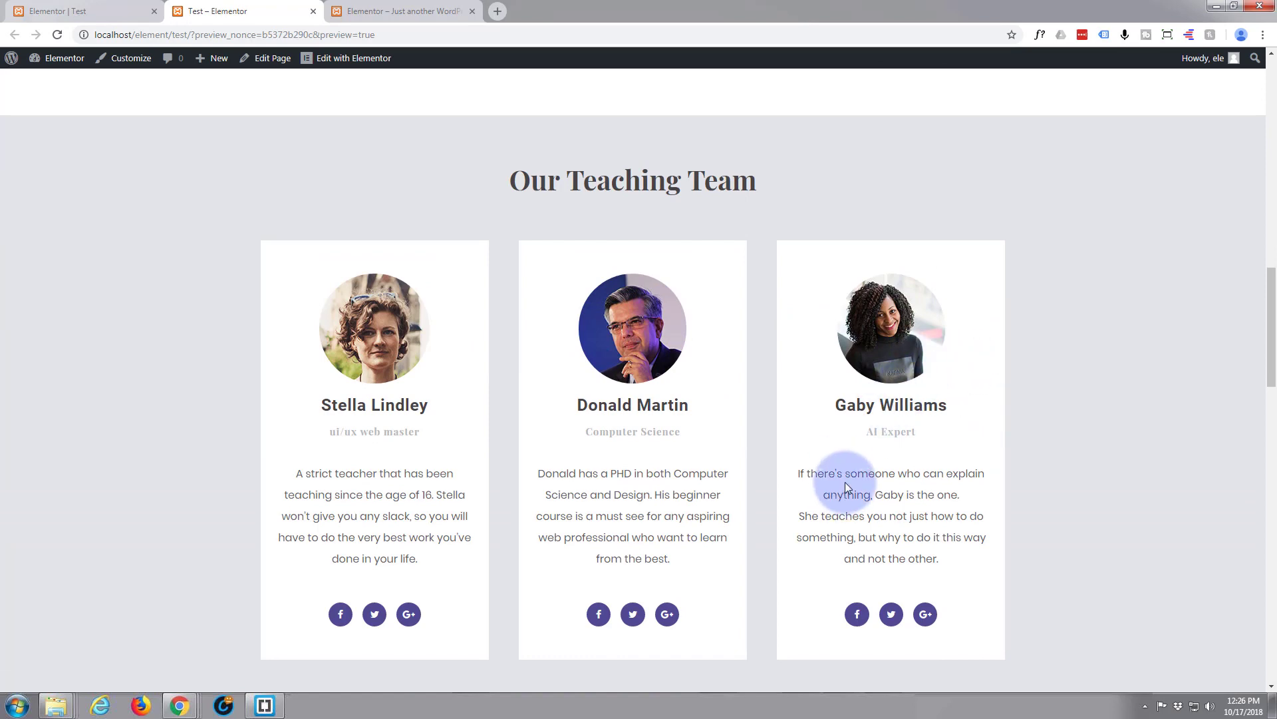
scroll(846, 483, "down", 1)
scroll(828, 424, "up", 1)
scroll(818, 370, "up", 3)
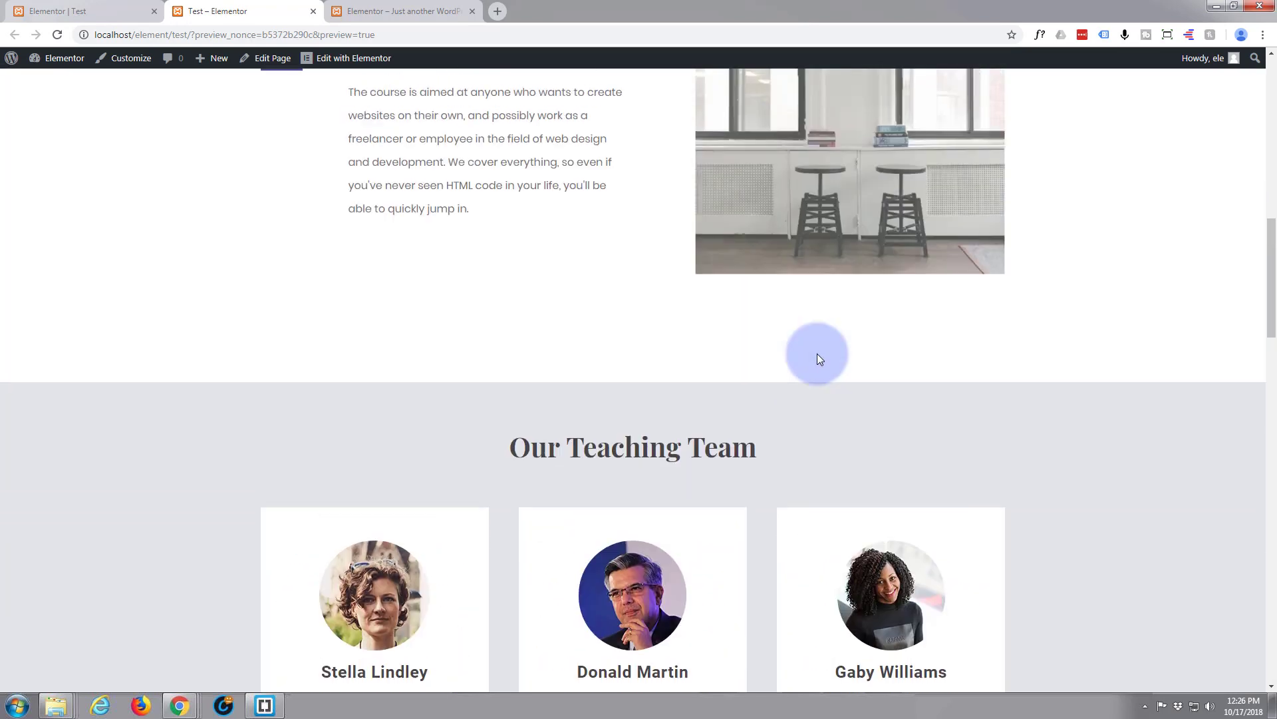
scroll(819, 356, "up", 2)
scroll(817, 356, "up", 3)
scroll(818, 353, "up", 2)
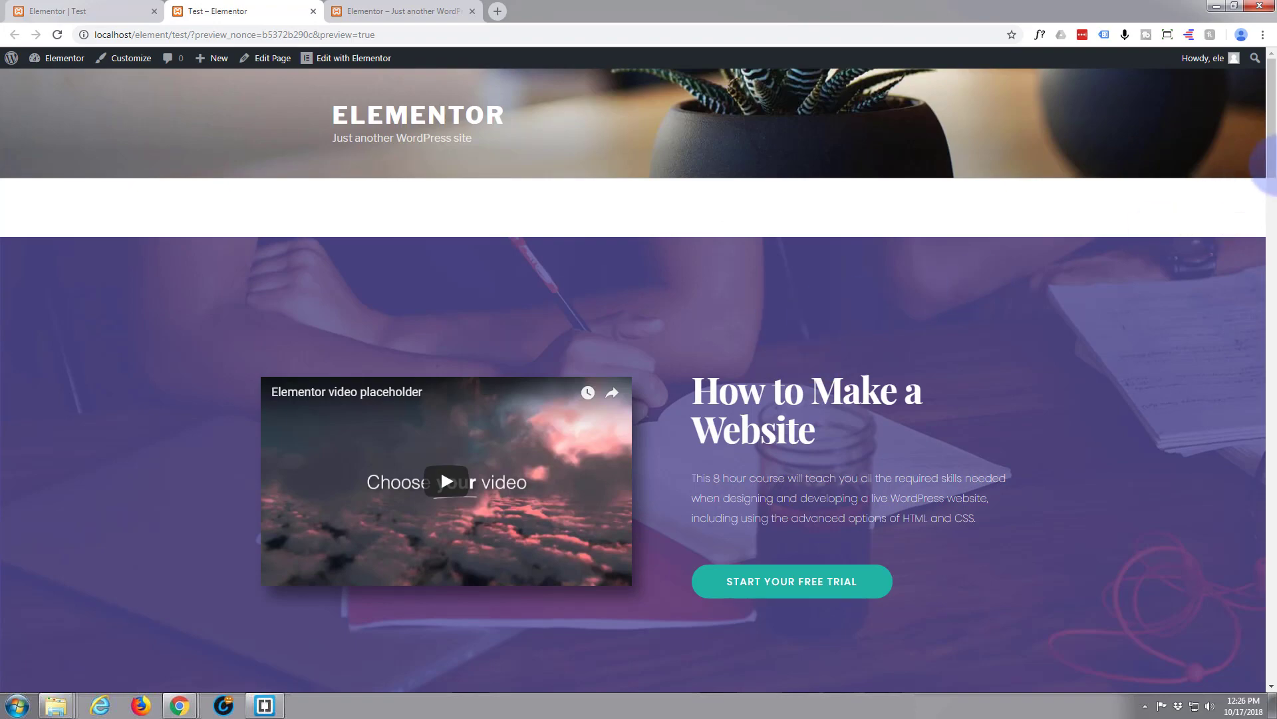
mouse_move(1273, 163)
left_mouse_down()
mouse_move(1259, 356)
mouse_move(1270, 686)
mouse_move(1256, 407)
mouse_move(1215, 118)
left_mouse_up()
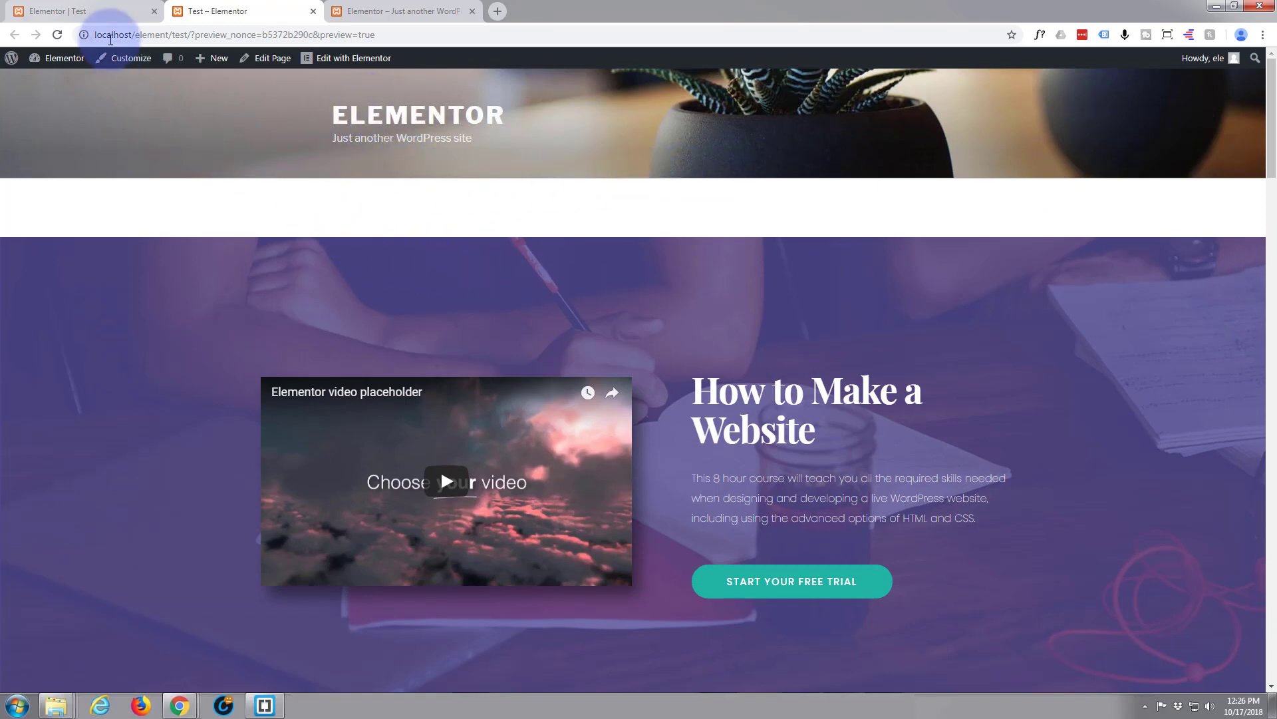
scroll(254, 287, "down", 2)
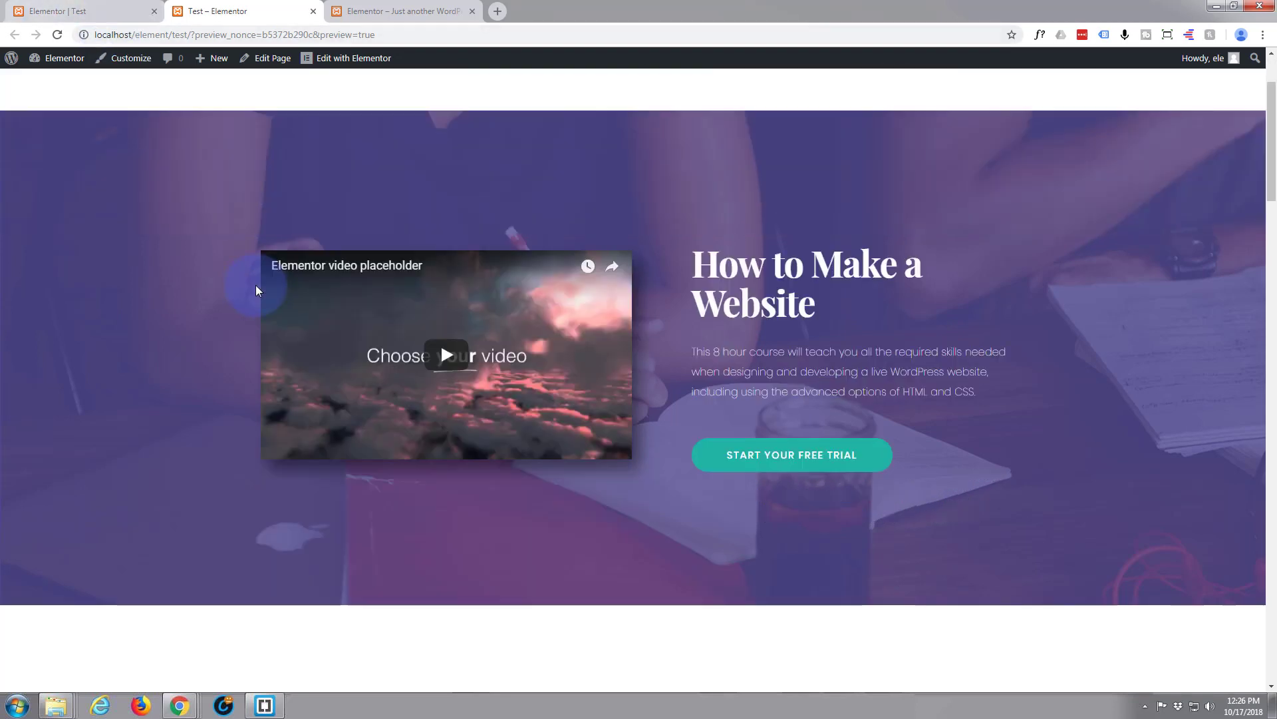
scroll(256, 285, "down", 2)
scroll(257, 285, "up", 1)
scroll(263, 287, "up", 3)
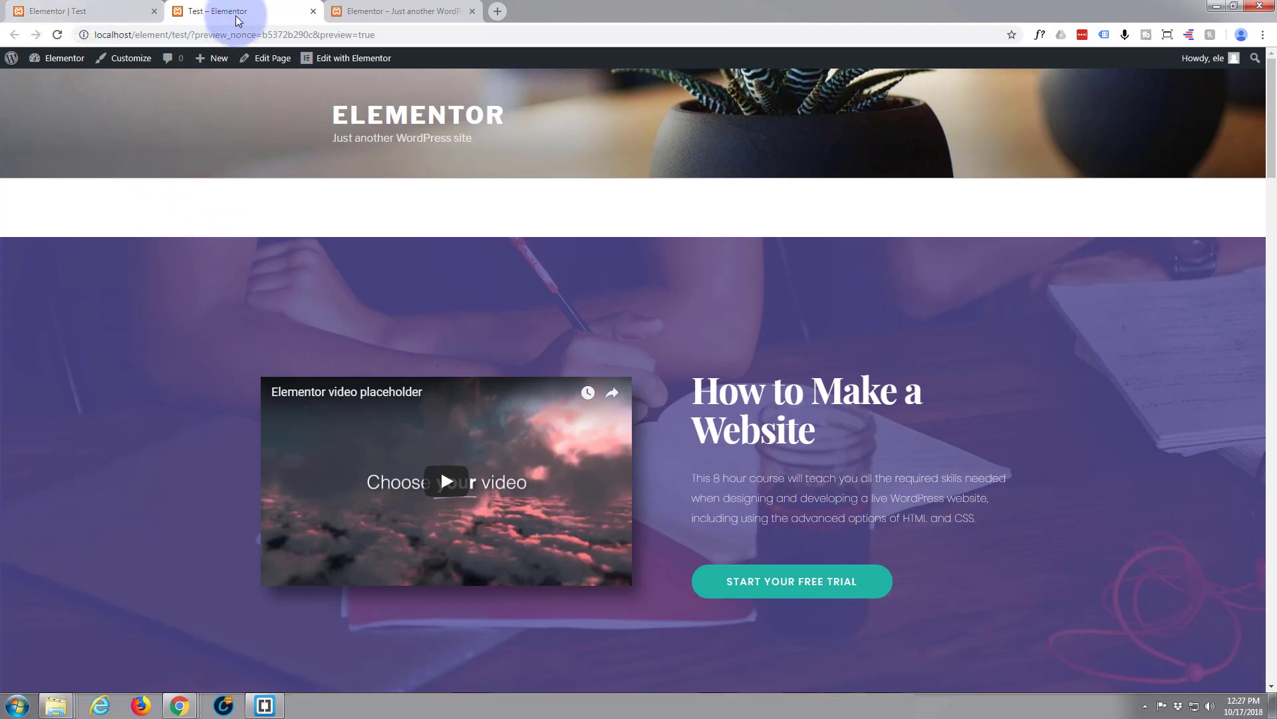
- Exit the Elementor editor to the Dashboard and go to Appearance > Menus
left_click(100, 11)
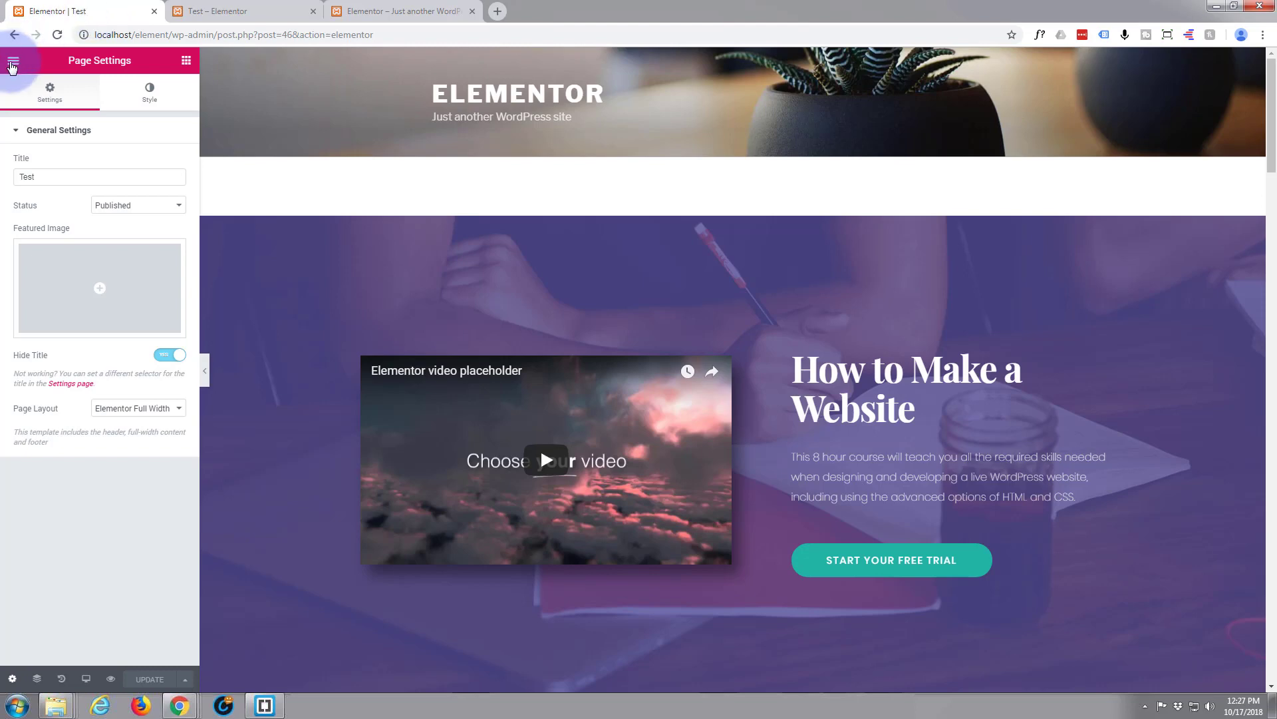
left_click(13, 60)
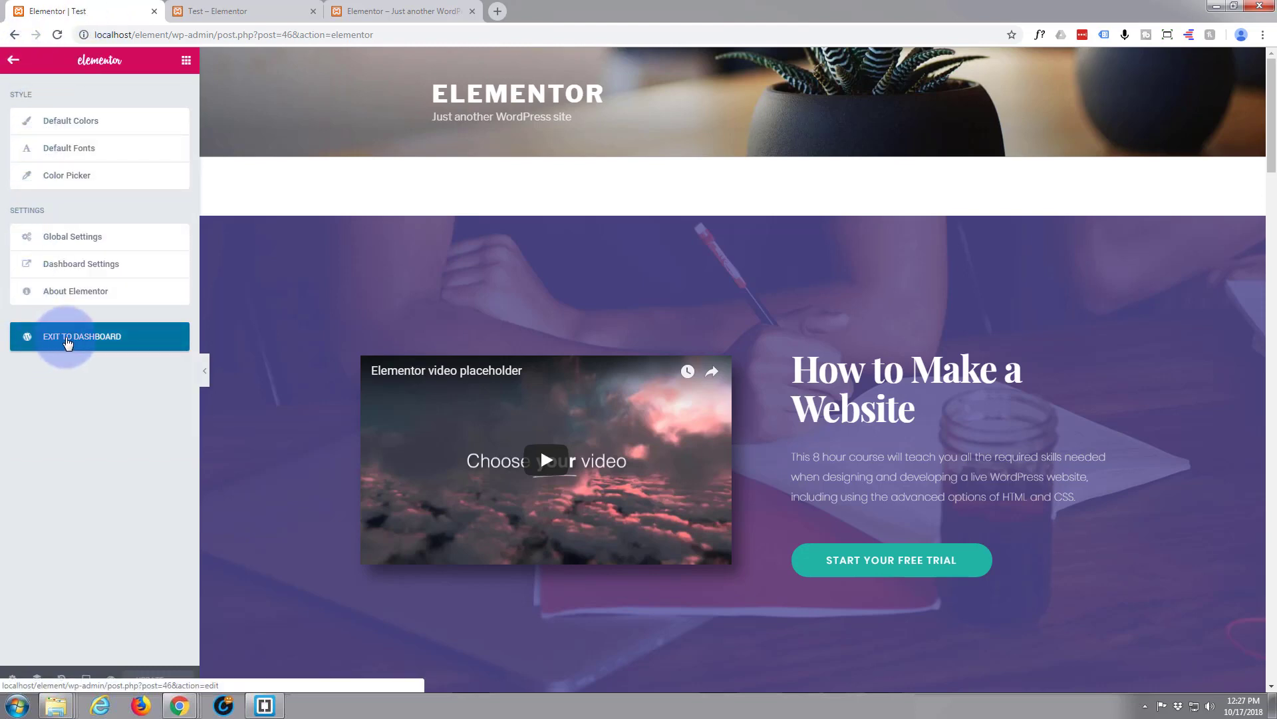
left_click(70, 343)
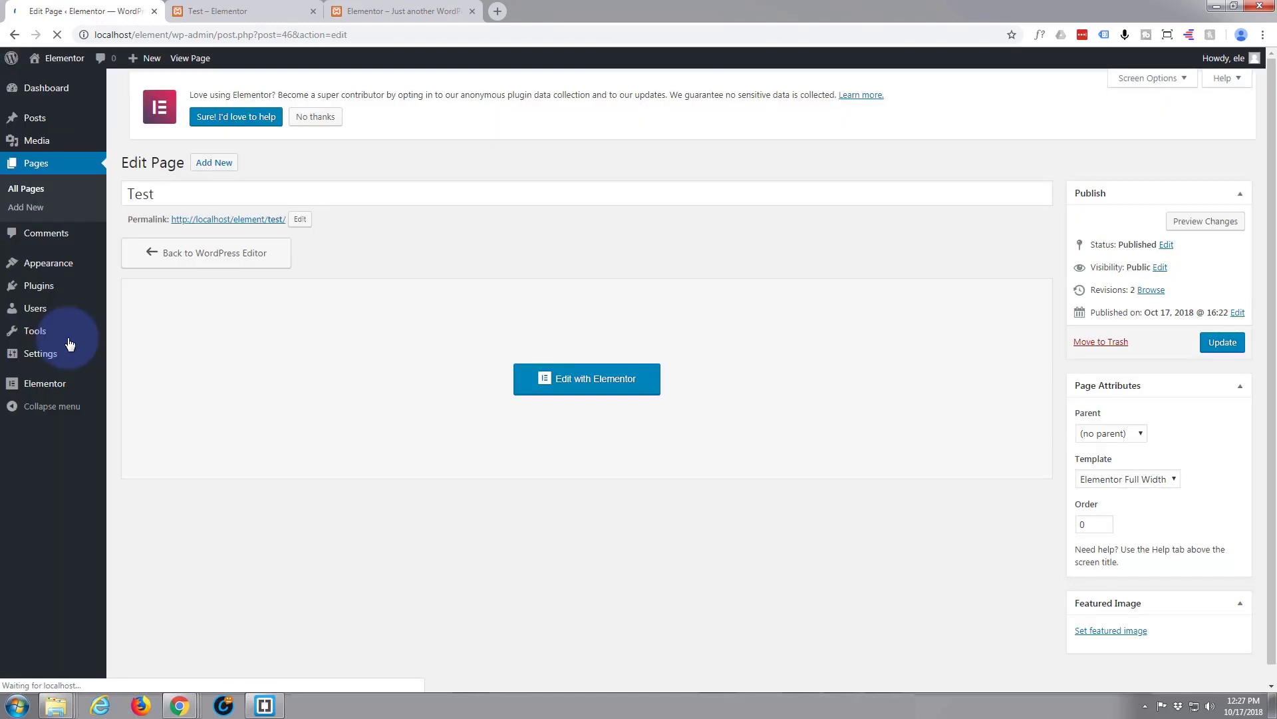
mouse_move(48, 262)
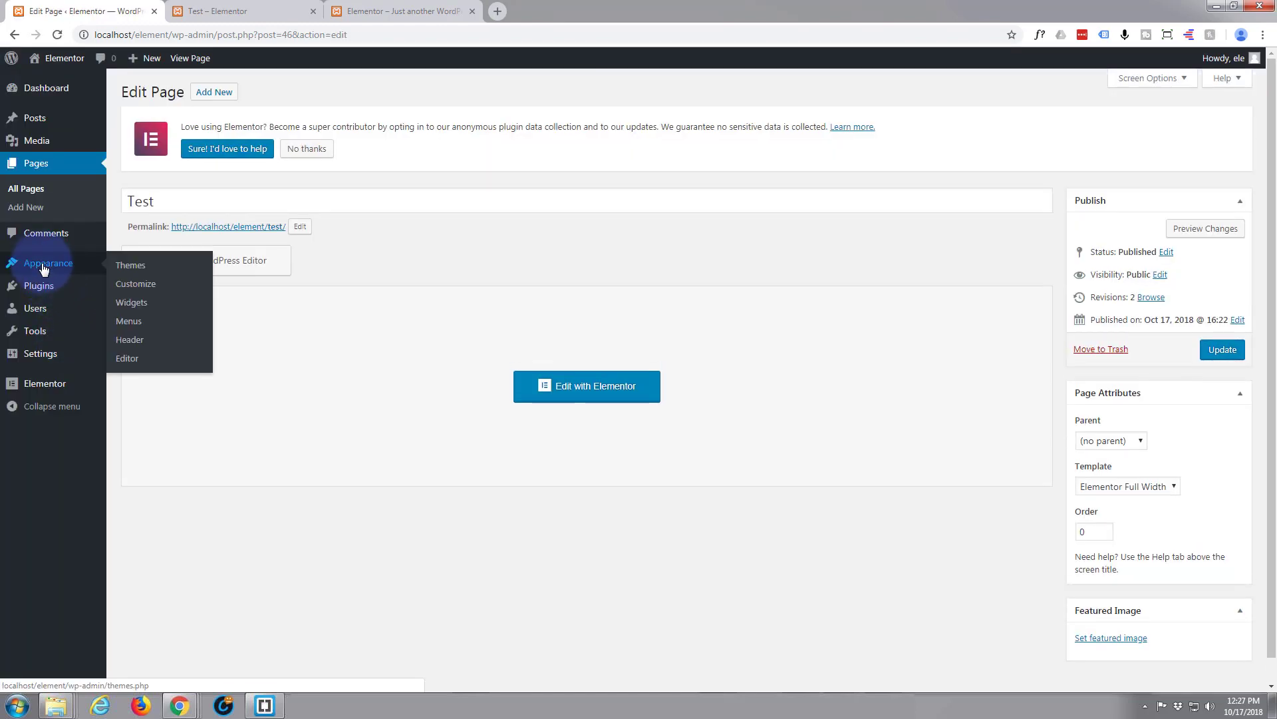
left_click(142, 327)
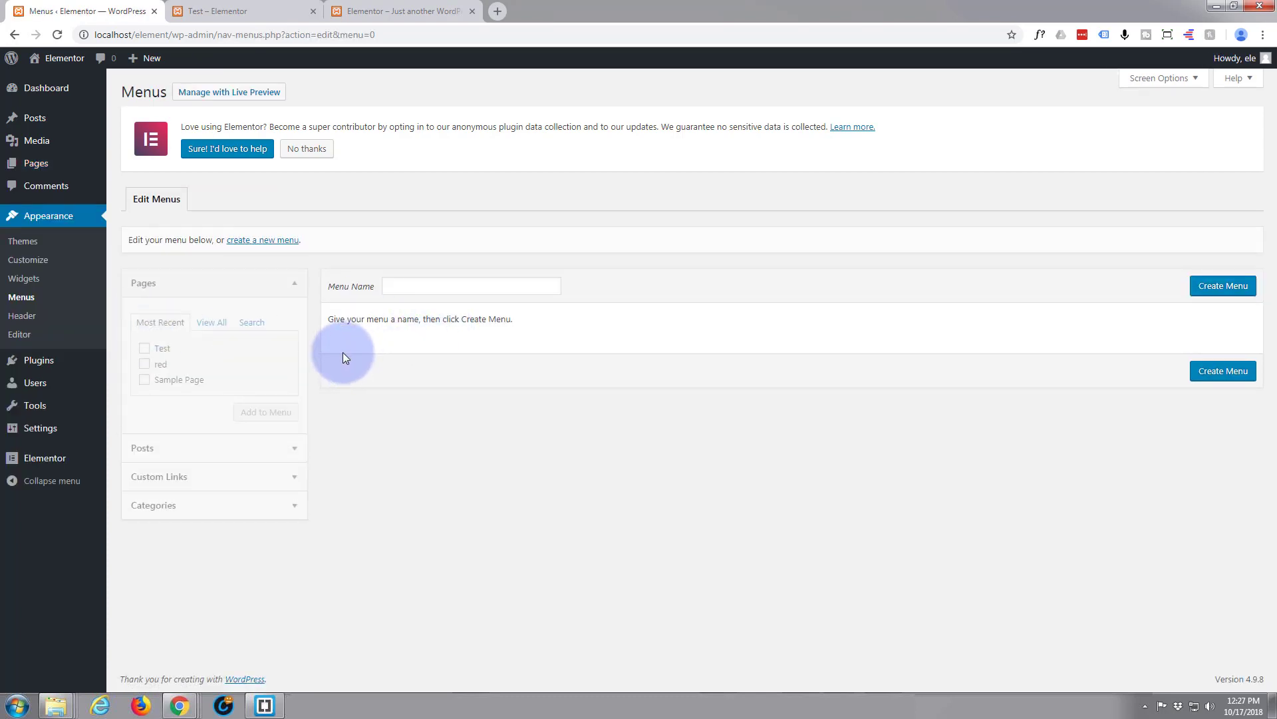
- Create a new menu named 'test'
left_click(209, 484)
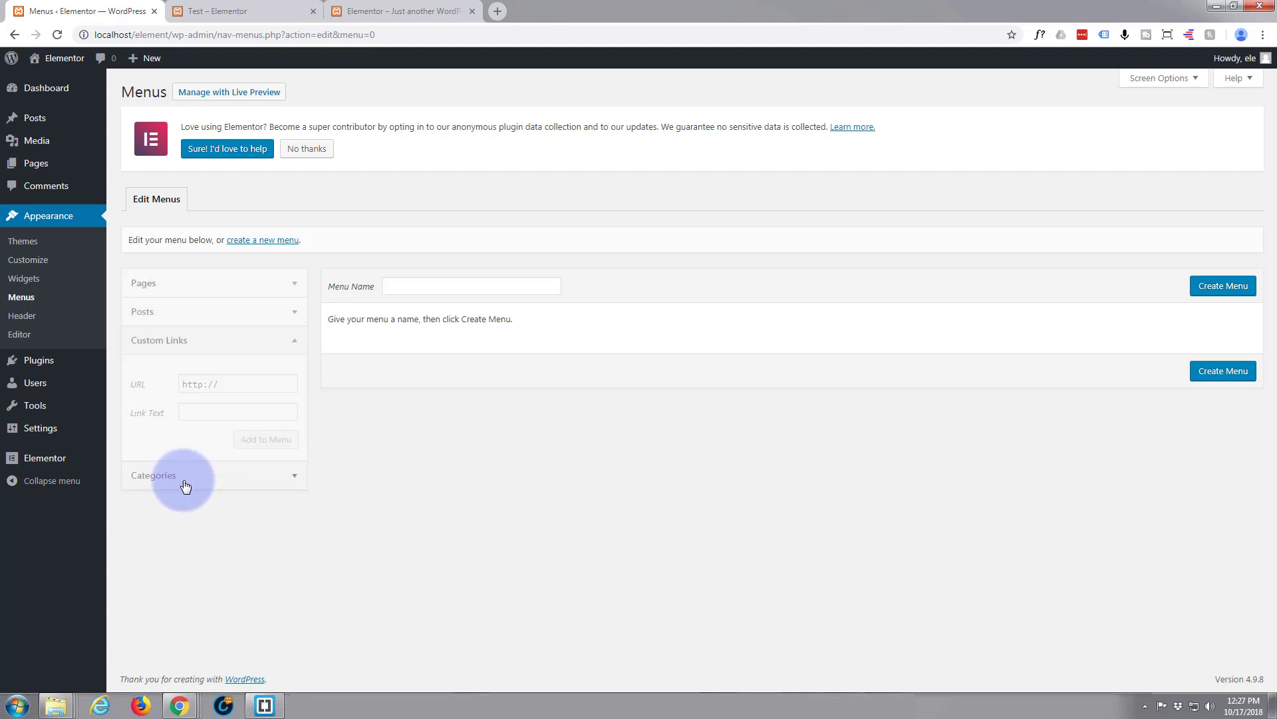
left_click(409, 288)
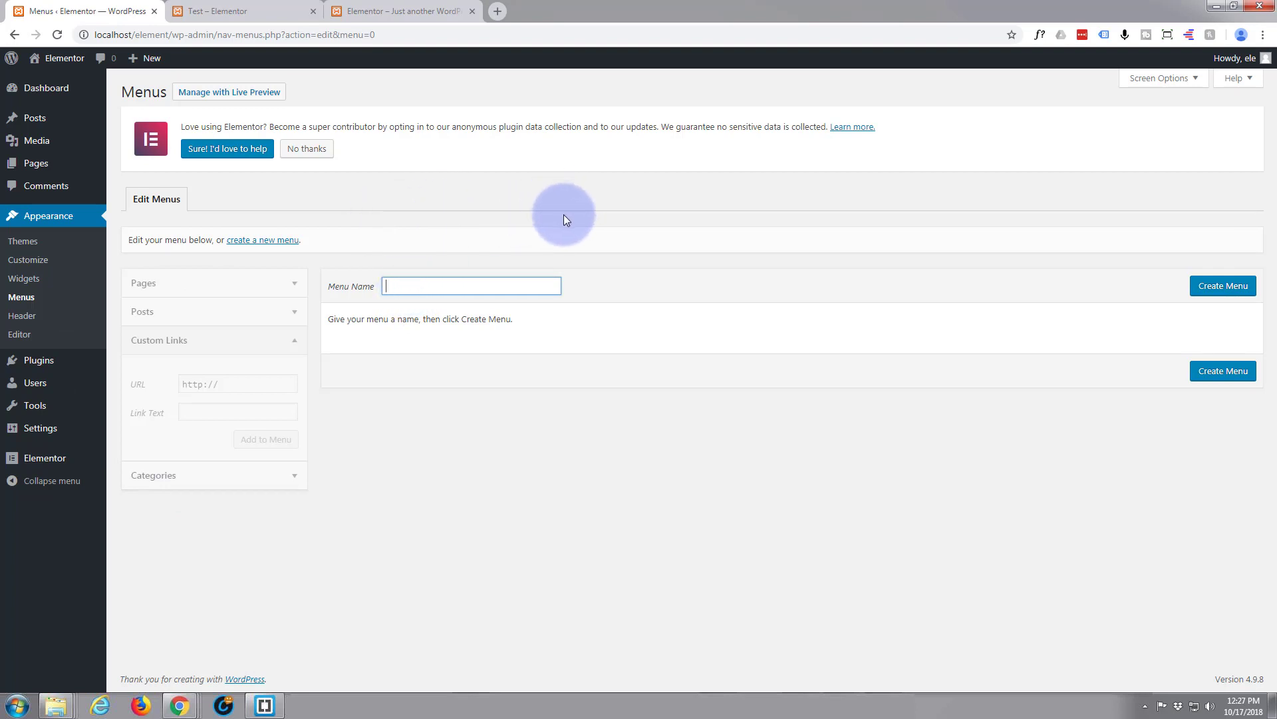
type("test")
left_click(1224, 286)
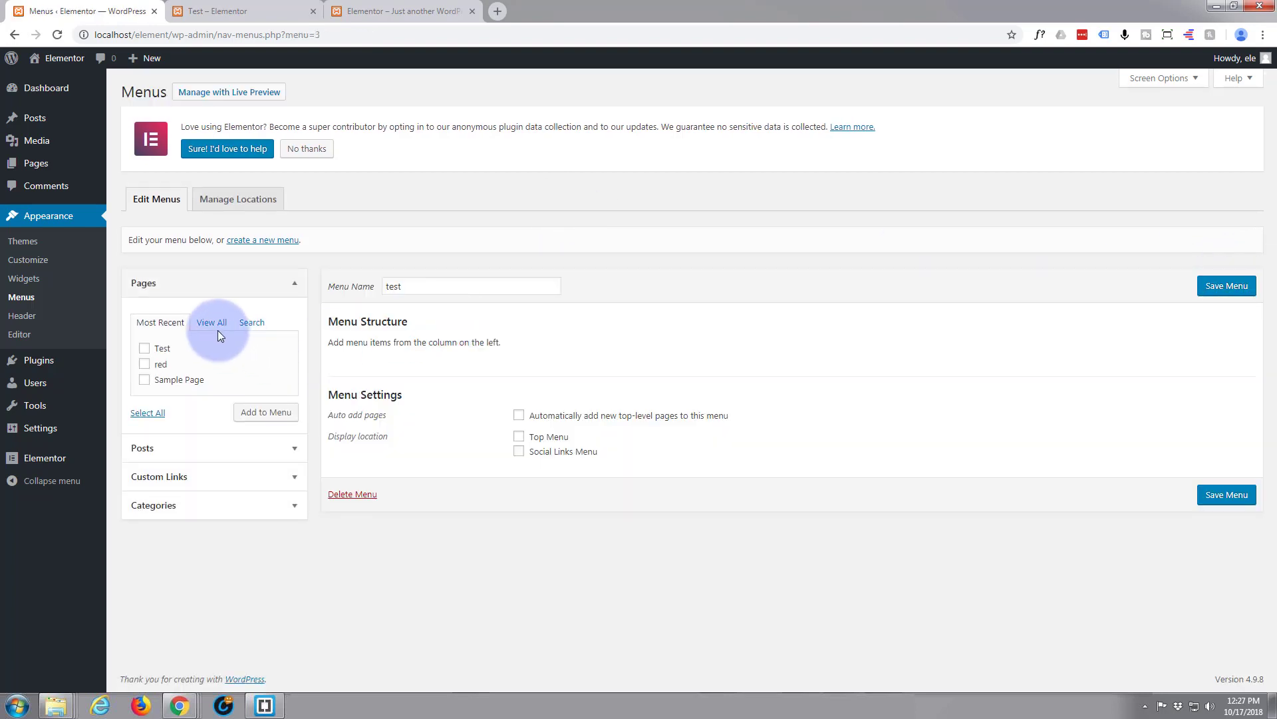
- Add custom links Home (#), About (#about) and Services (#services) to the test menu
left_click(207, 479)
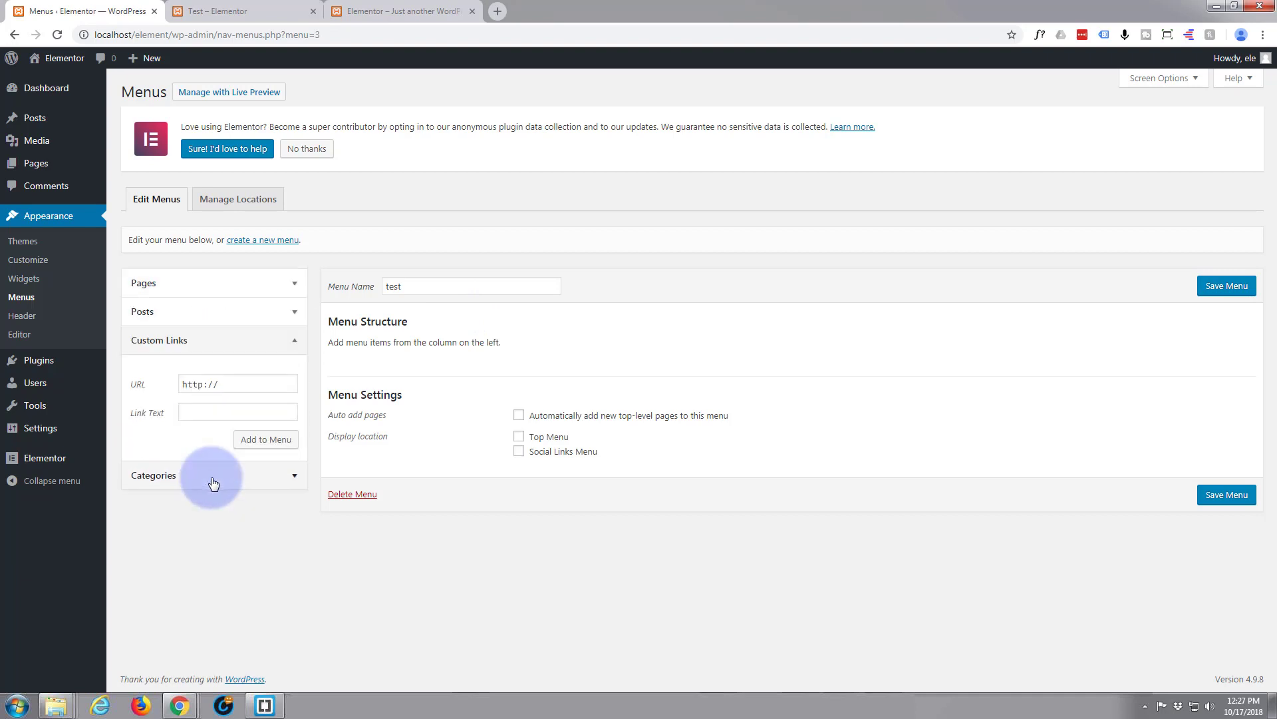
left_click_drag(226, 388, 169, 388)
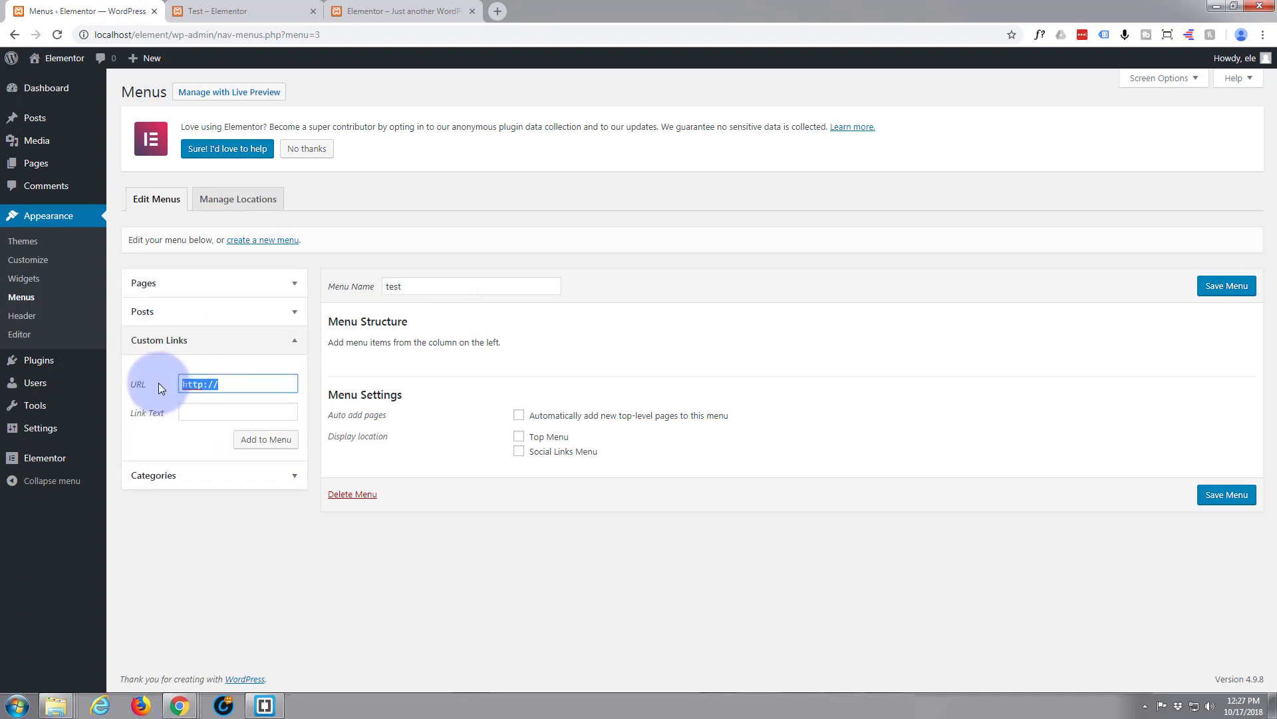
type("#")
left_click(197, 412)
type("Home")
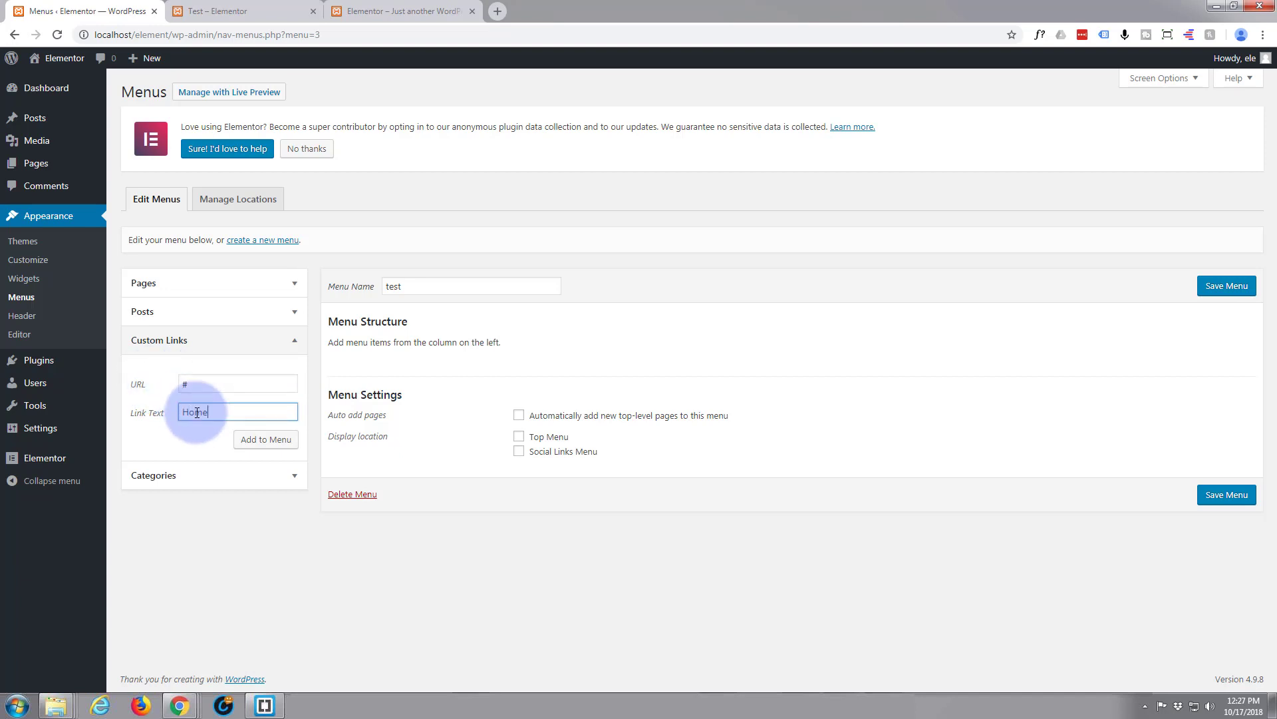
left_click(264, 442)
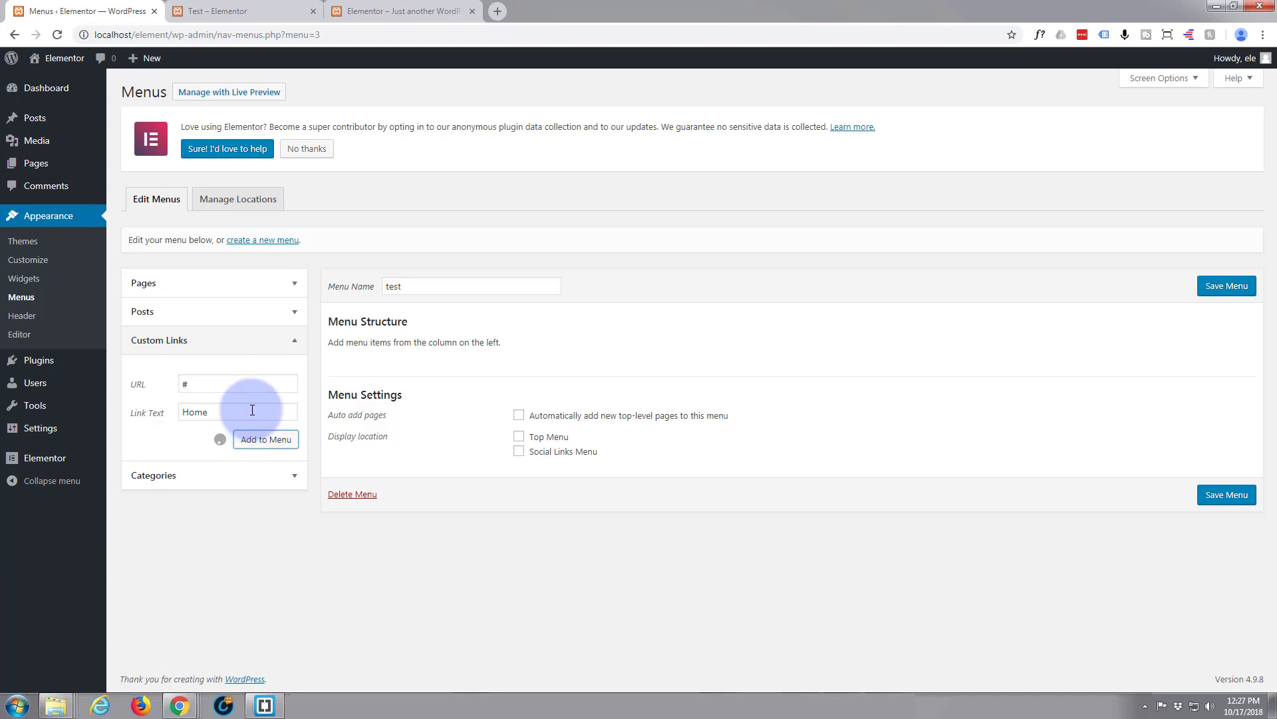
left_click_drag(230, 385, 173, 382)
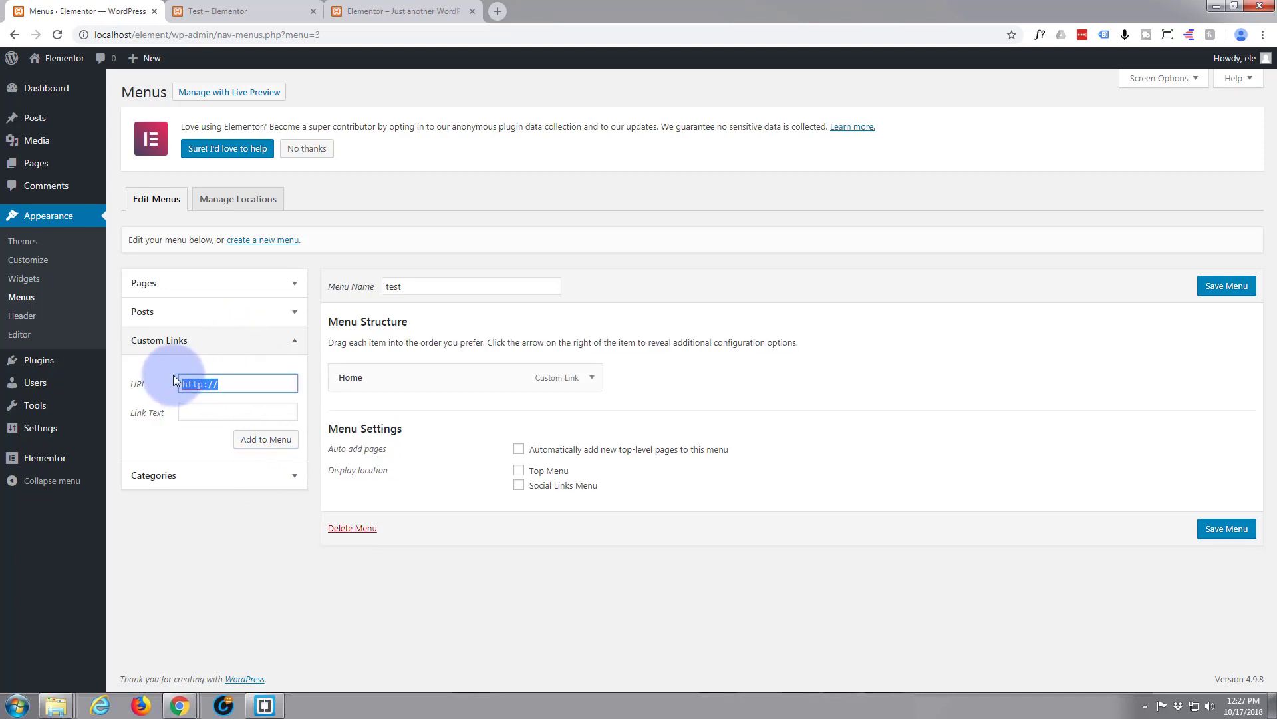
type("#about")
left_click(191, 409)
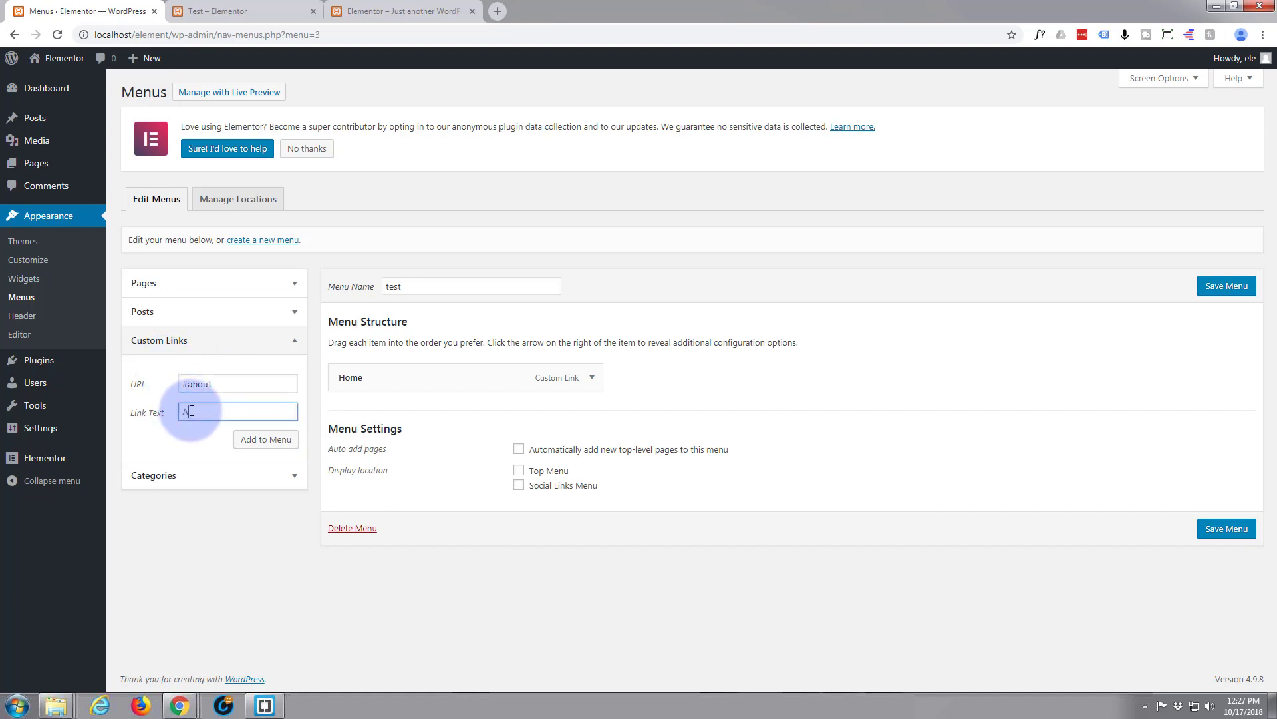
left_click(257, 440)
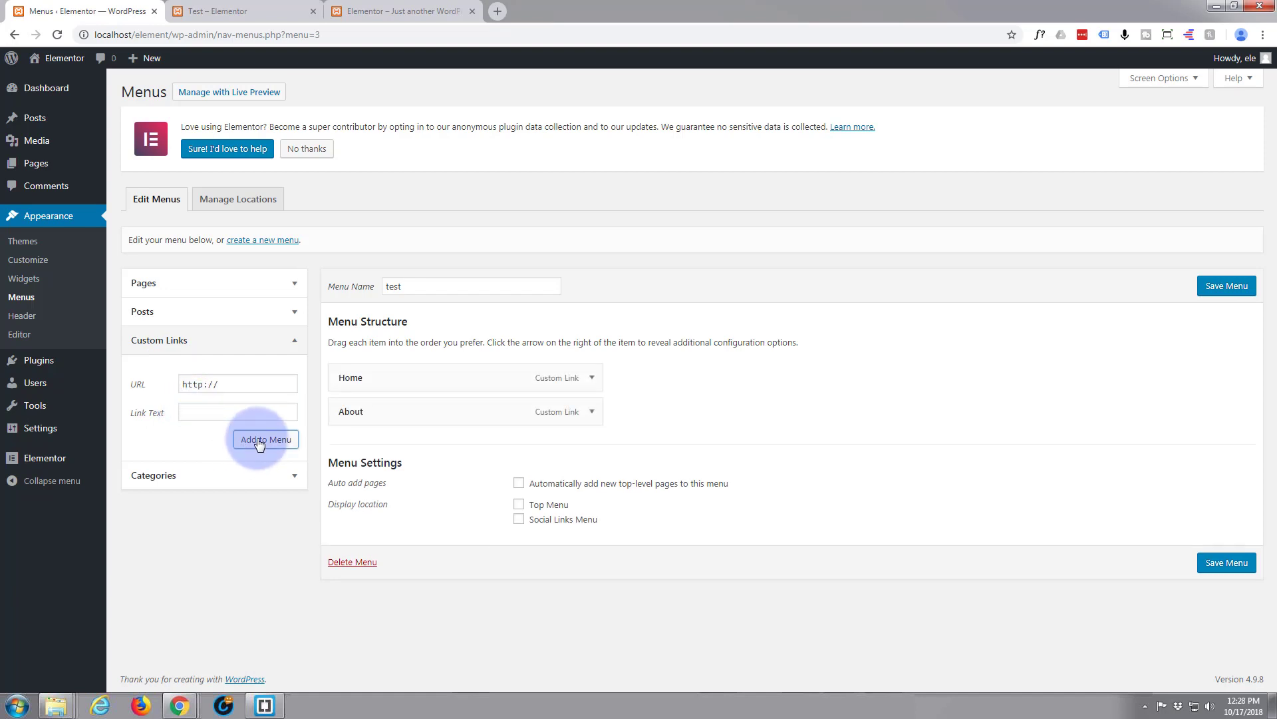
left_click_drag(225, 385, 168, 380)
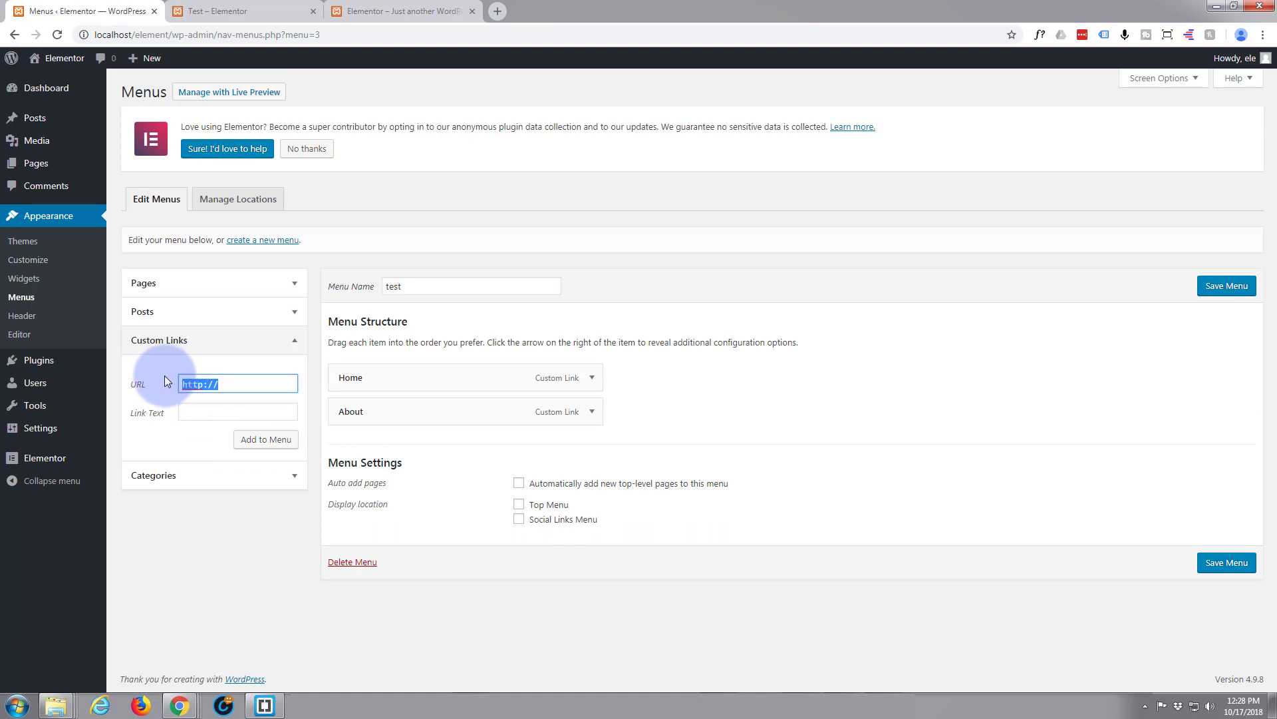
type("#")
type("services")
left_click(187, 412)
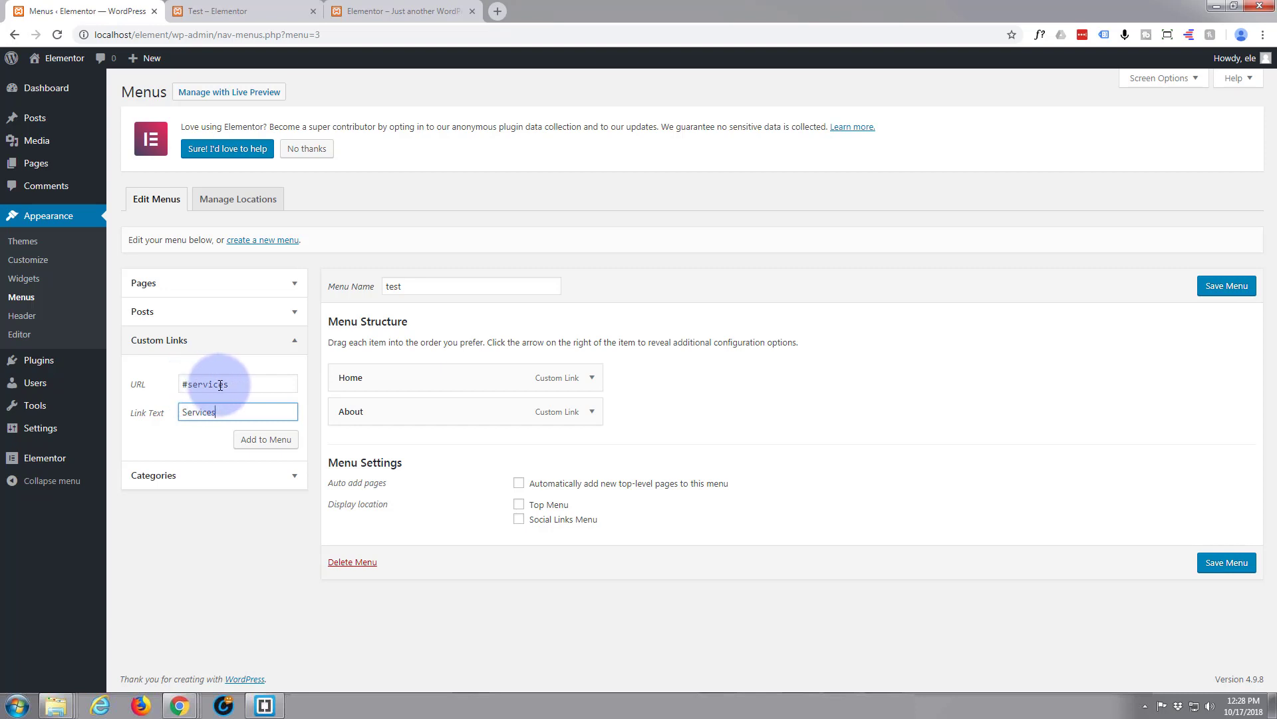
left_click(256, 442)
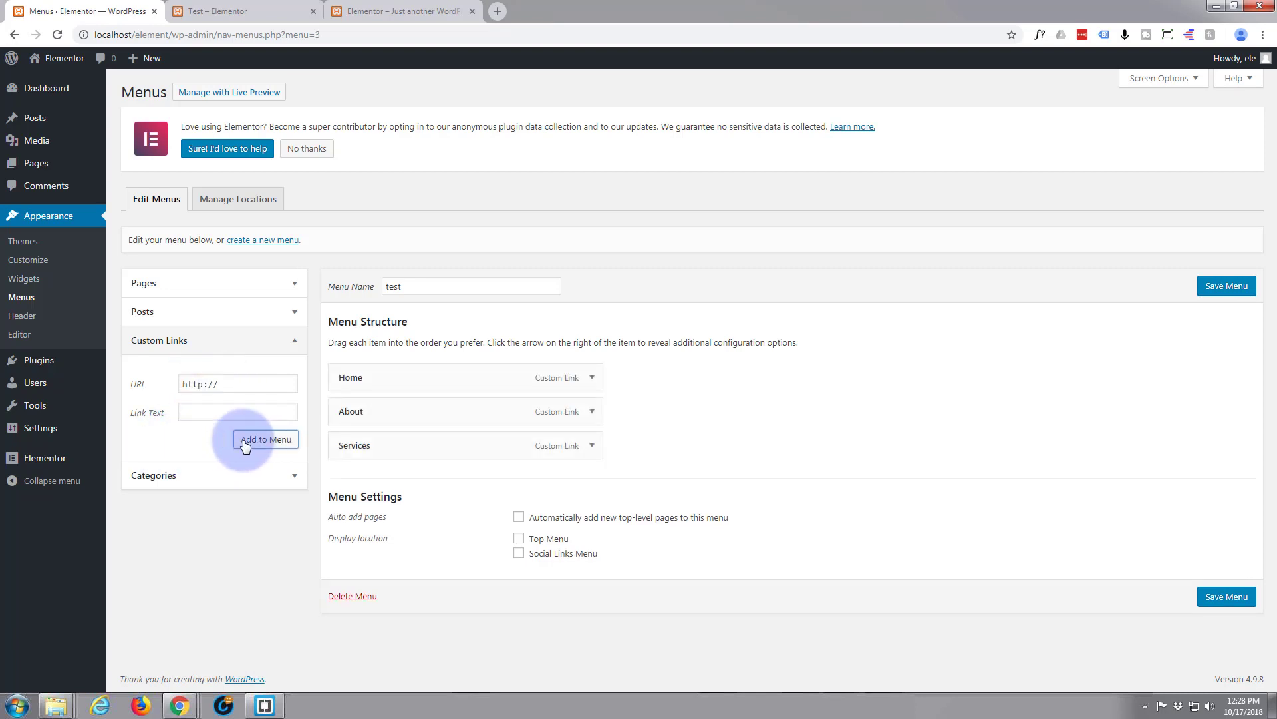
- Add custom links Team (#team), FAQ (#faq) and Contact (#contact) to the test menu
left_click(197, 376)
left_click_drag(222, 383, 175, 387)
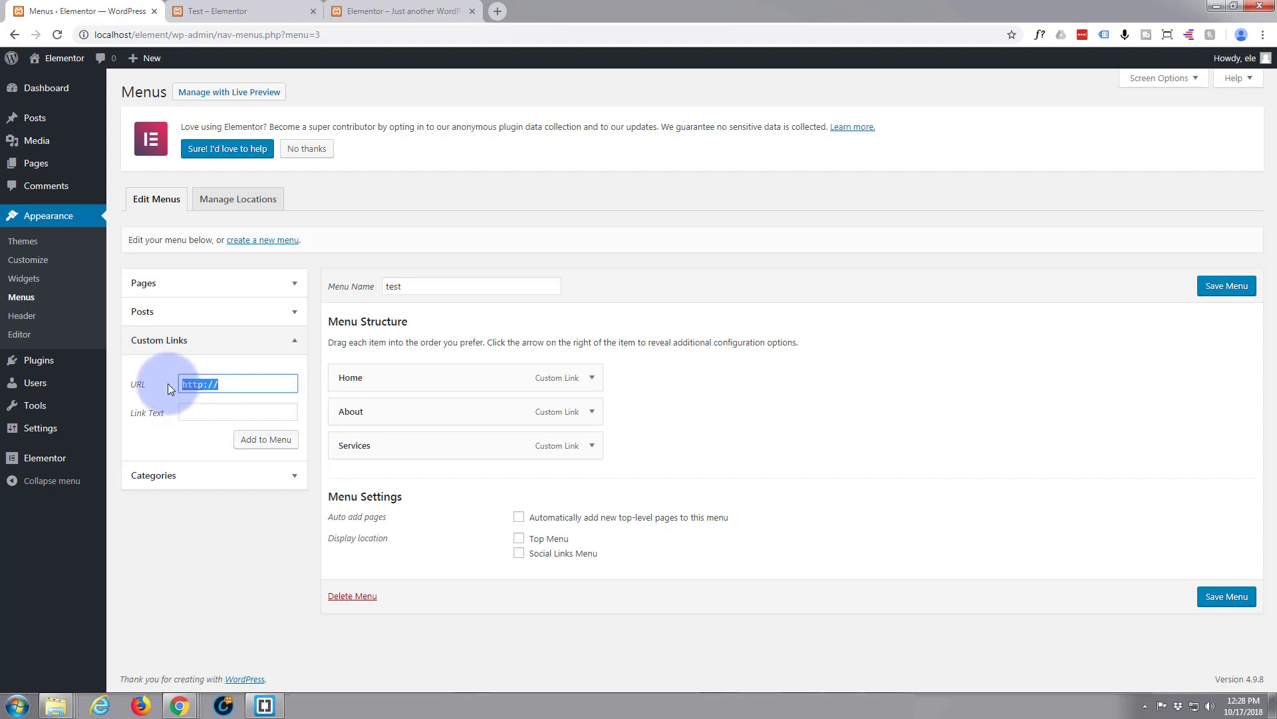
type("#team")
left_click(212, 412)
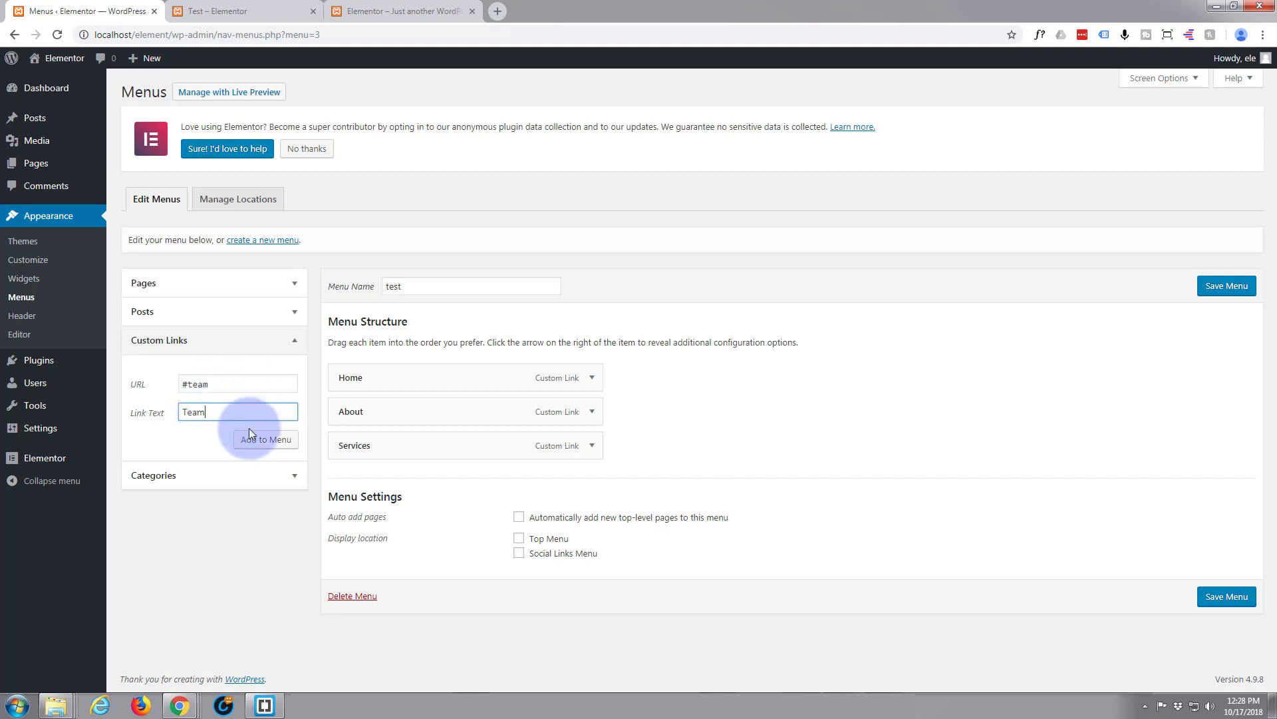
left_click(261, 443)
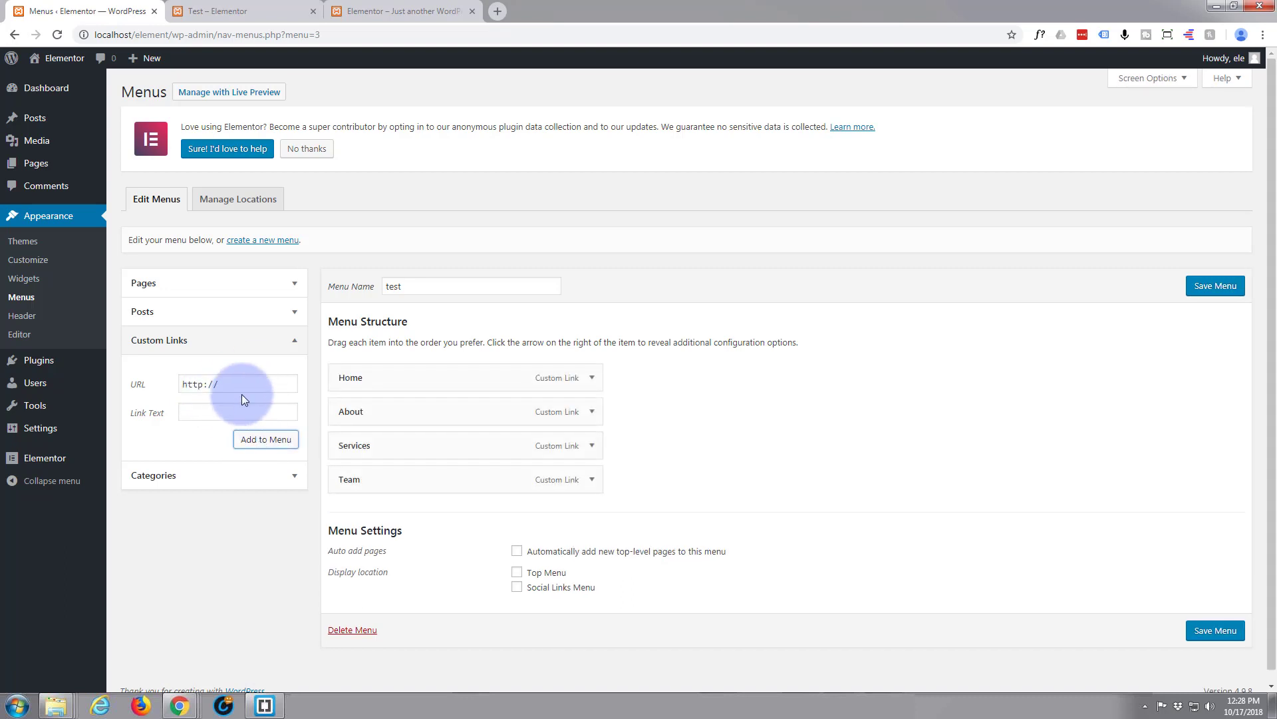
left_click(170, 383)
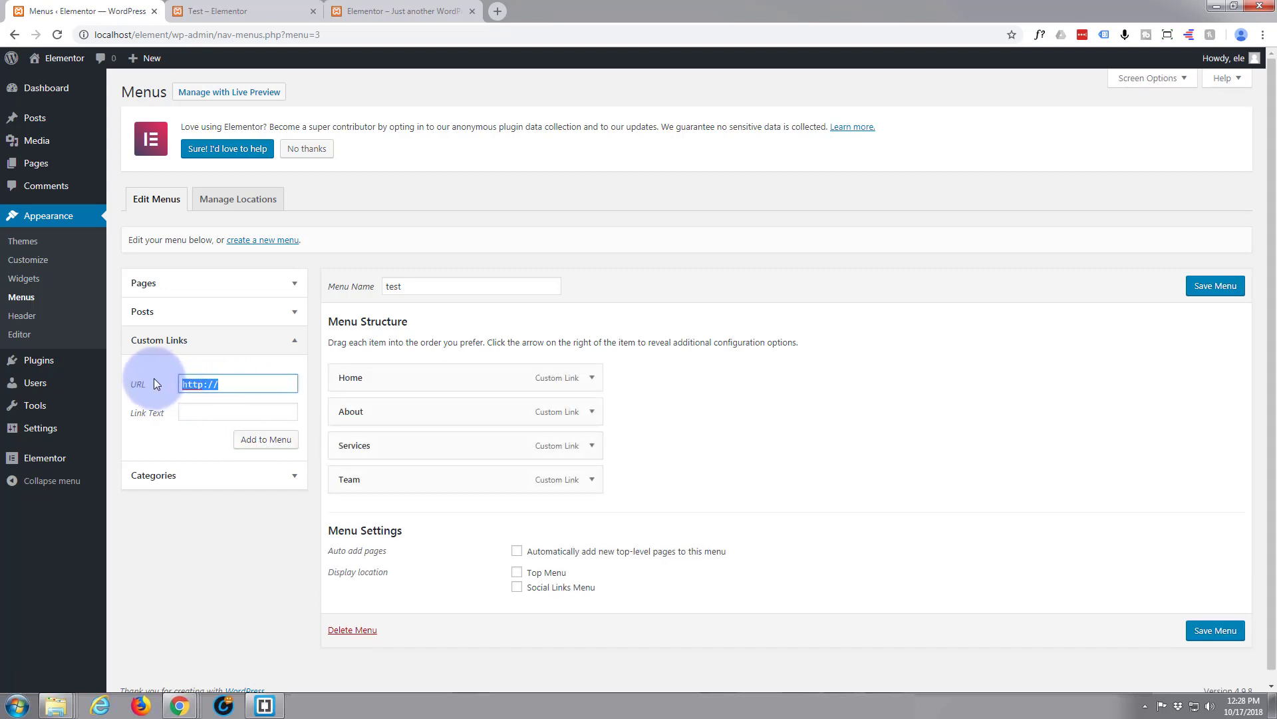
type("#faq")
left_click(195, 414)
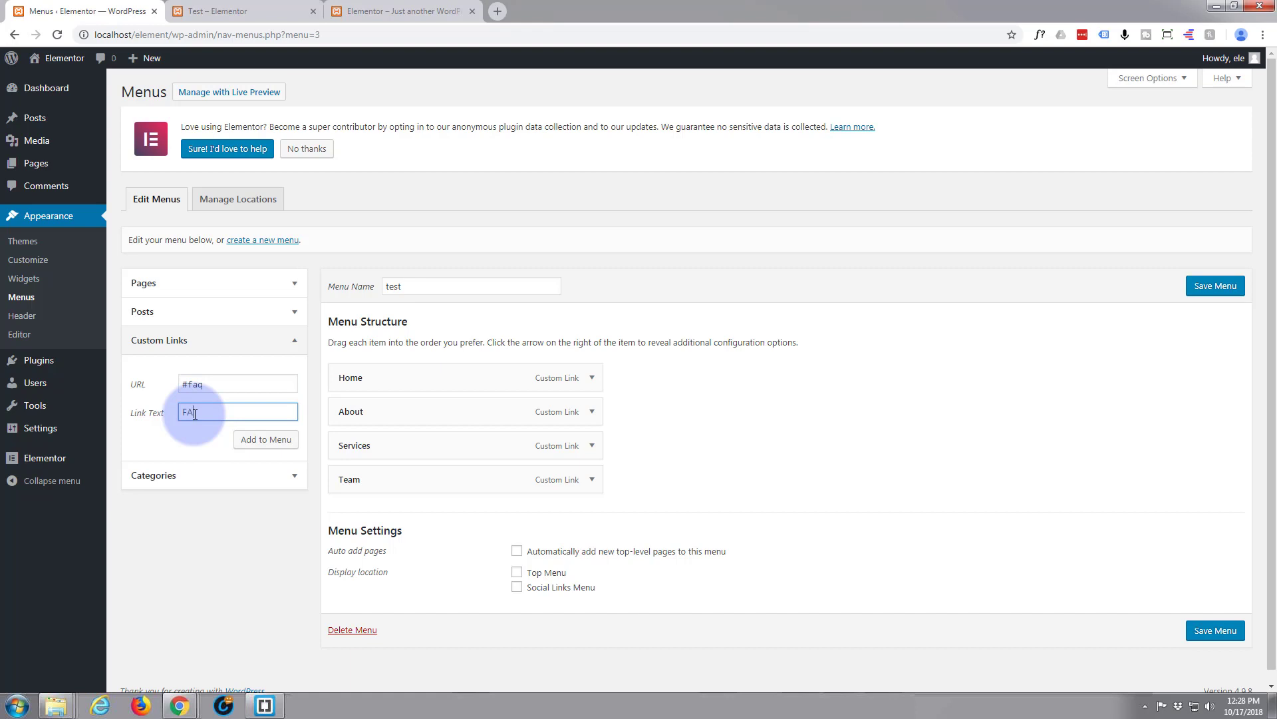
left_click(263, 440)
left_click(144, 382)
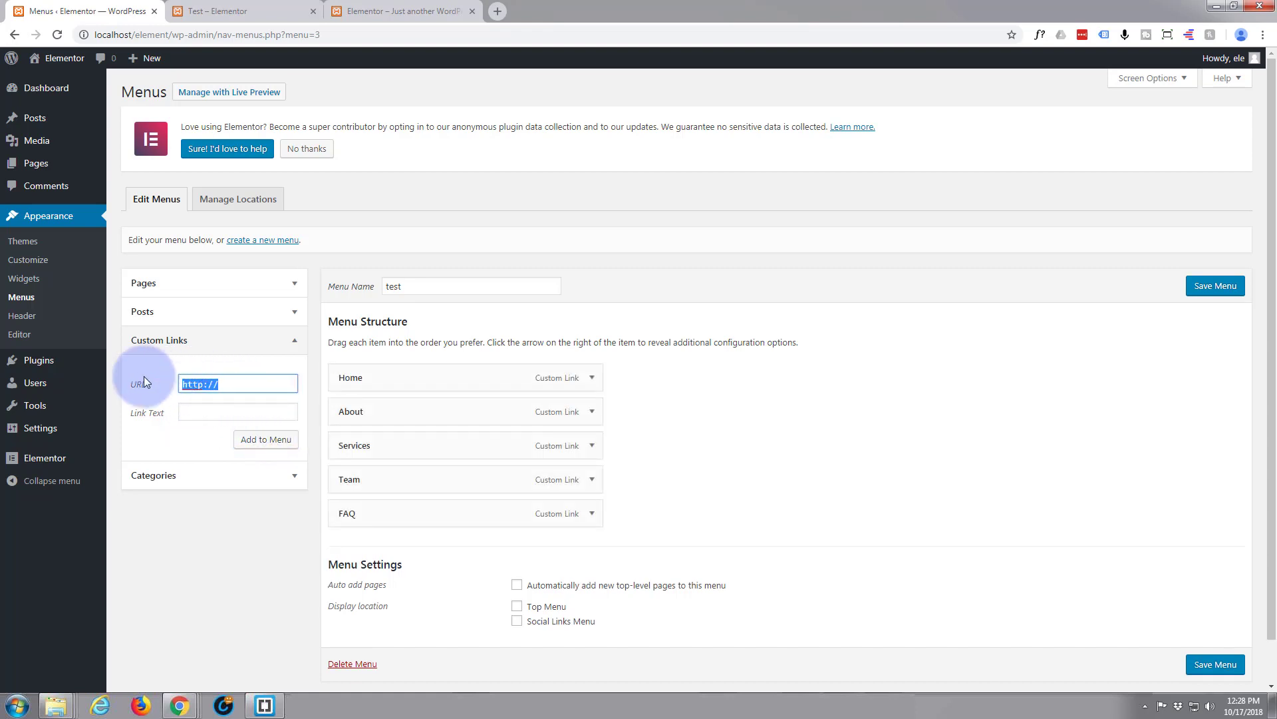
type("#contact")
left_click(184, 411)
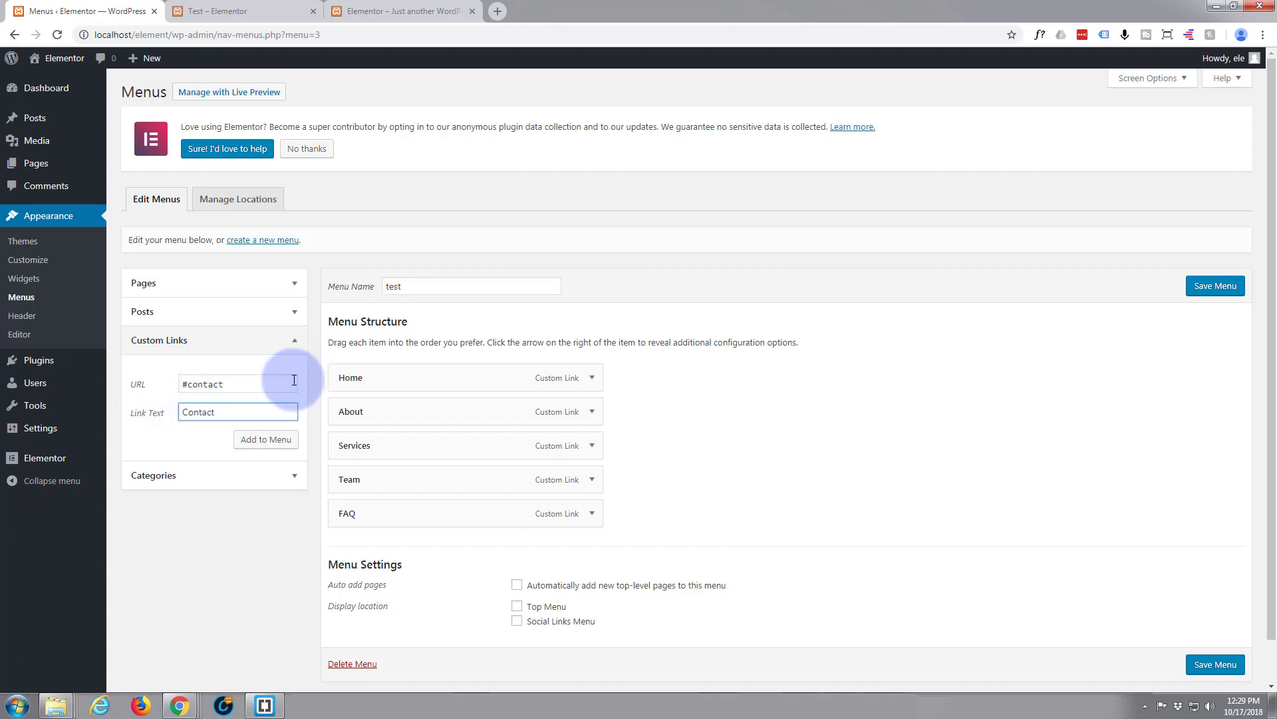
left_click(267, 449)
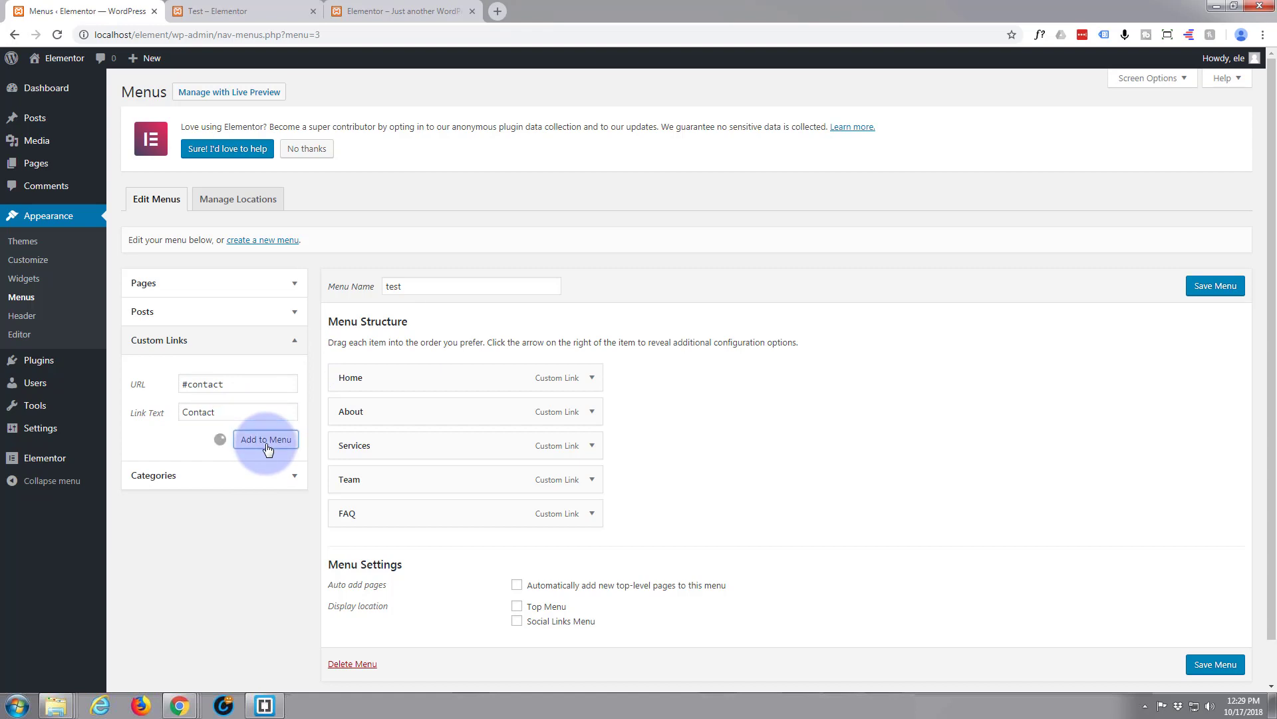
- Save the six-link menu, then update the published Test page
left_click(1215, 288)
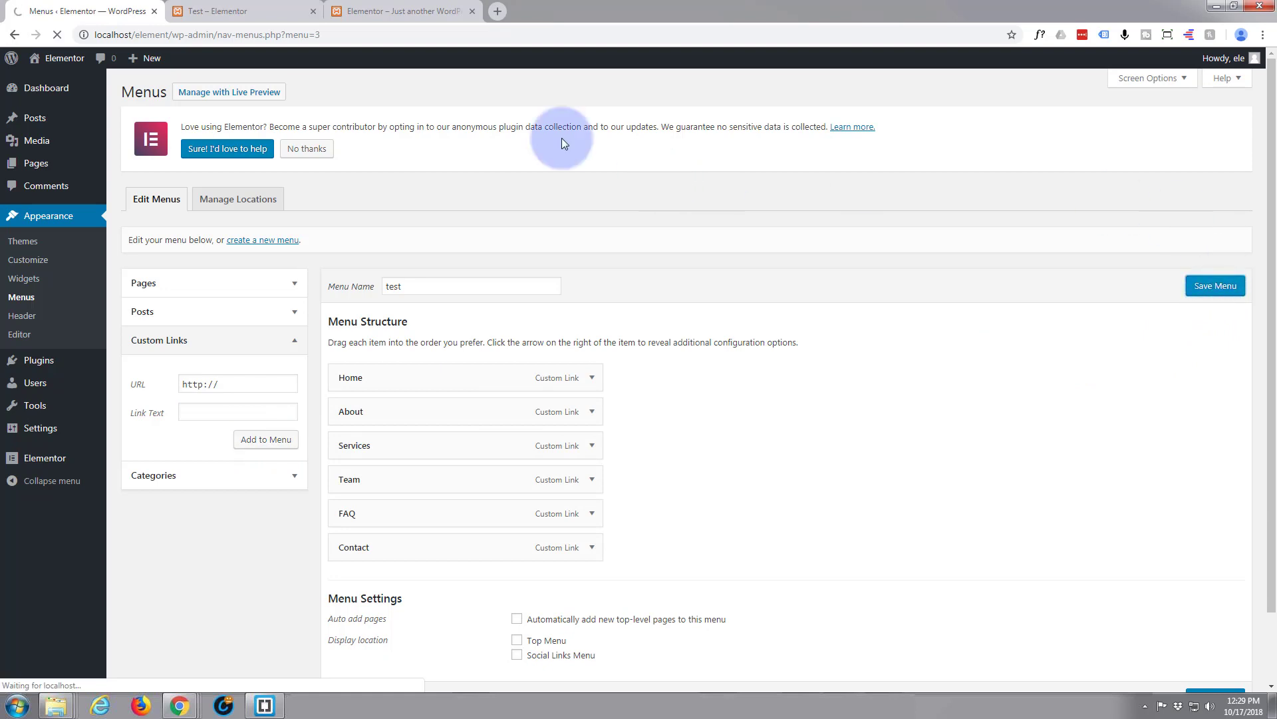
left_click(234, 12)
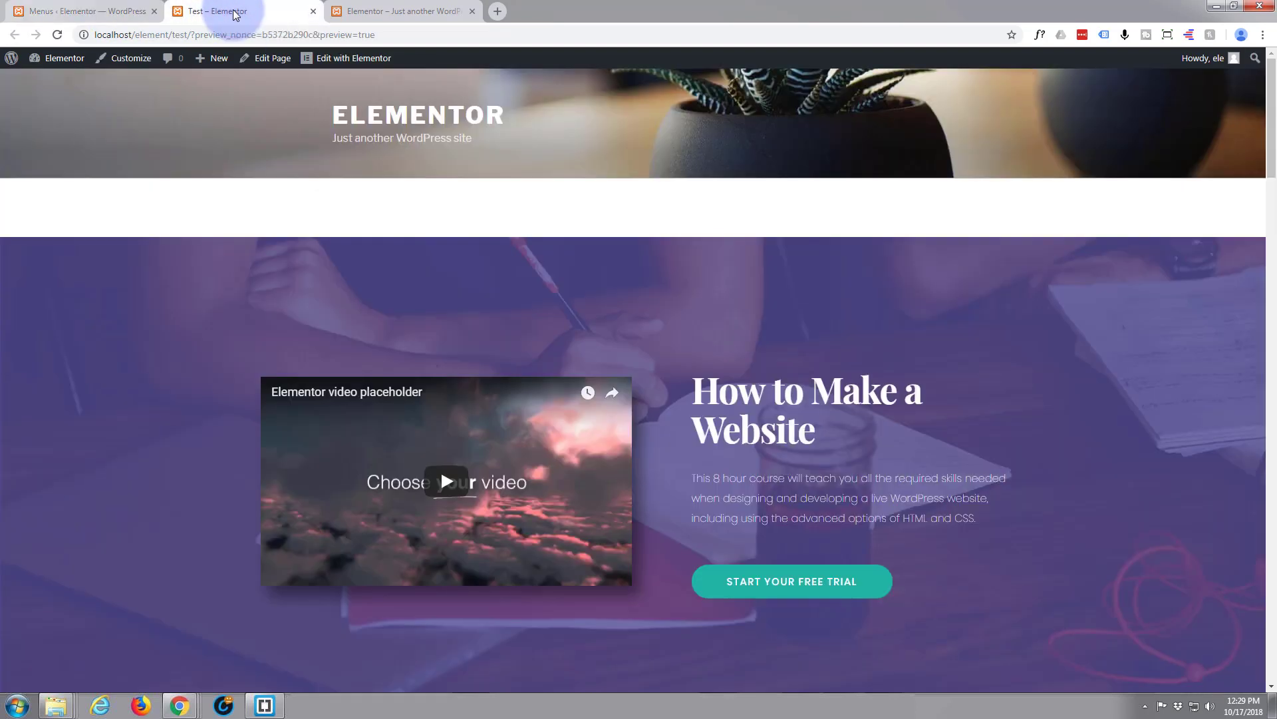
left_click(269, 62)
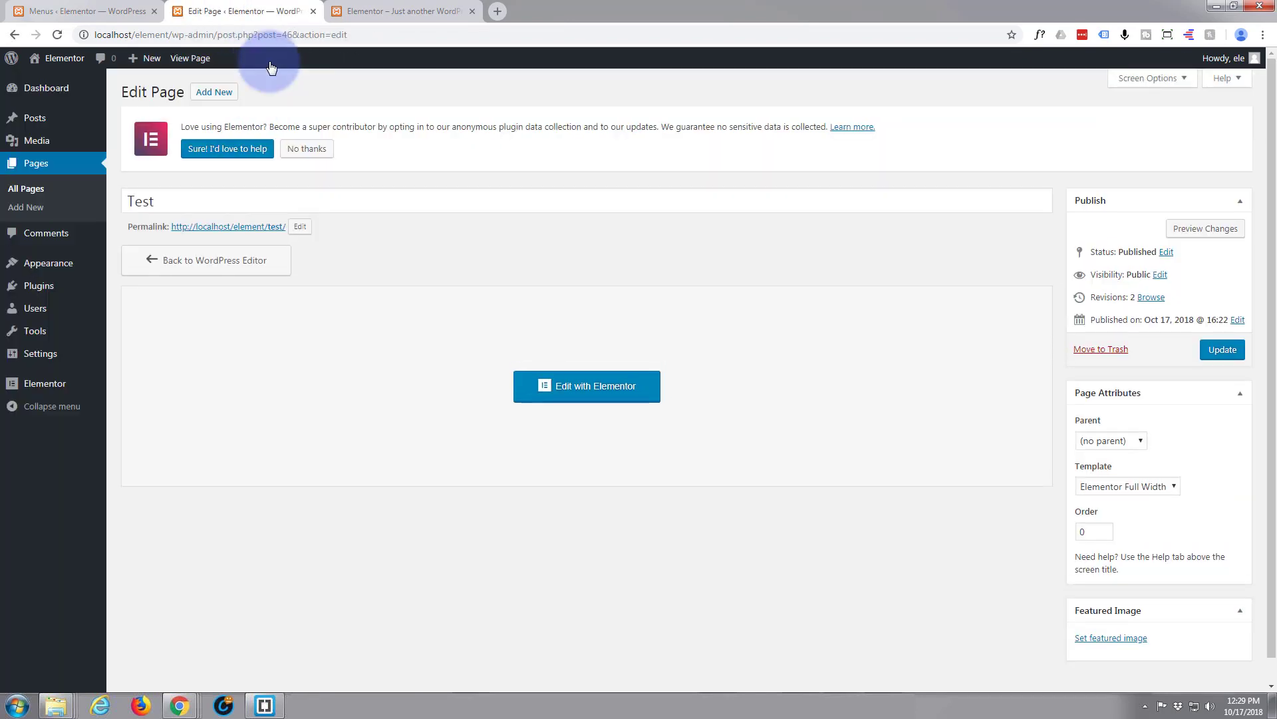
left_click(592, 385)
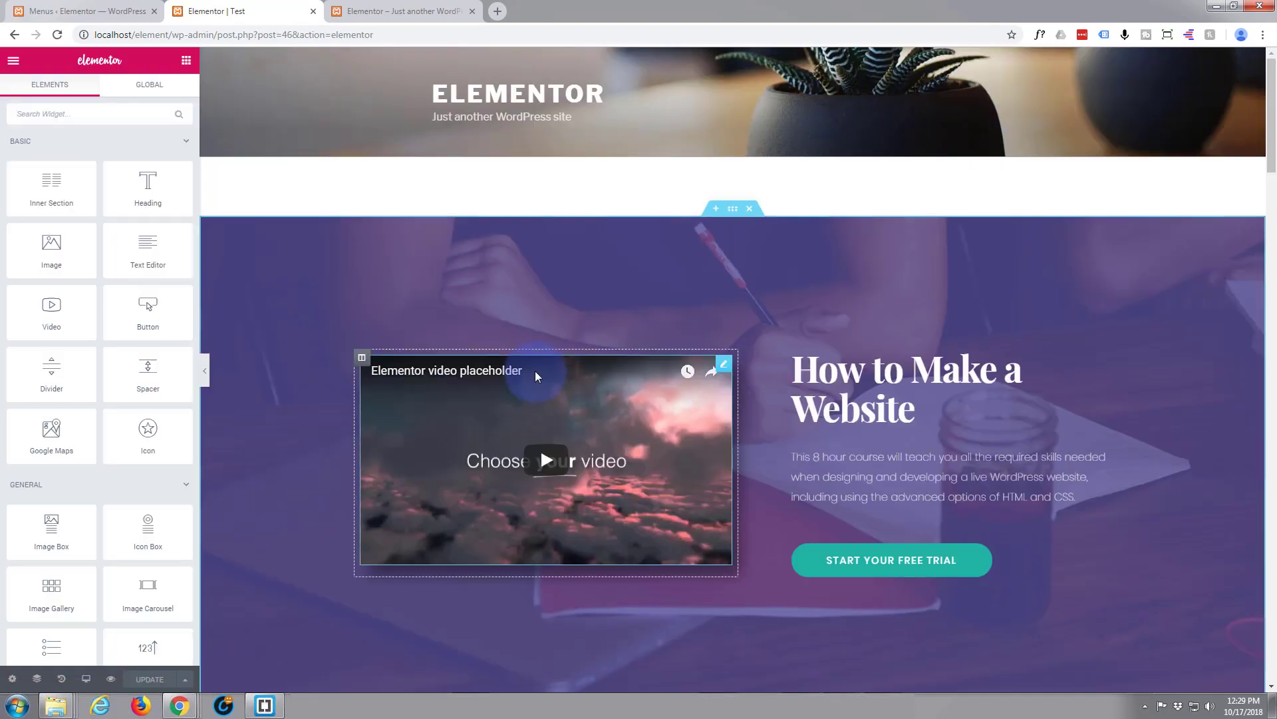
left_click(13, 35)
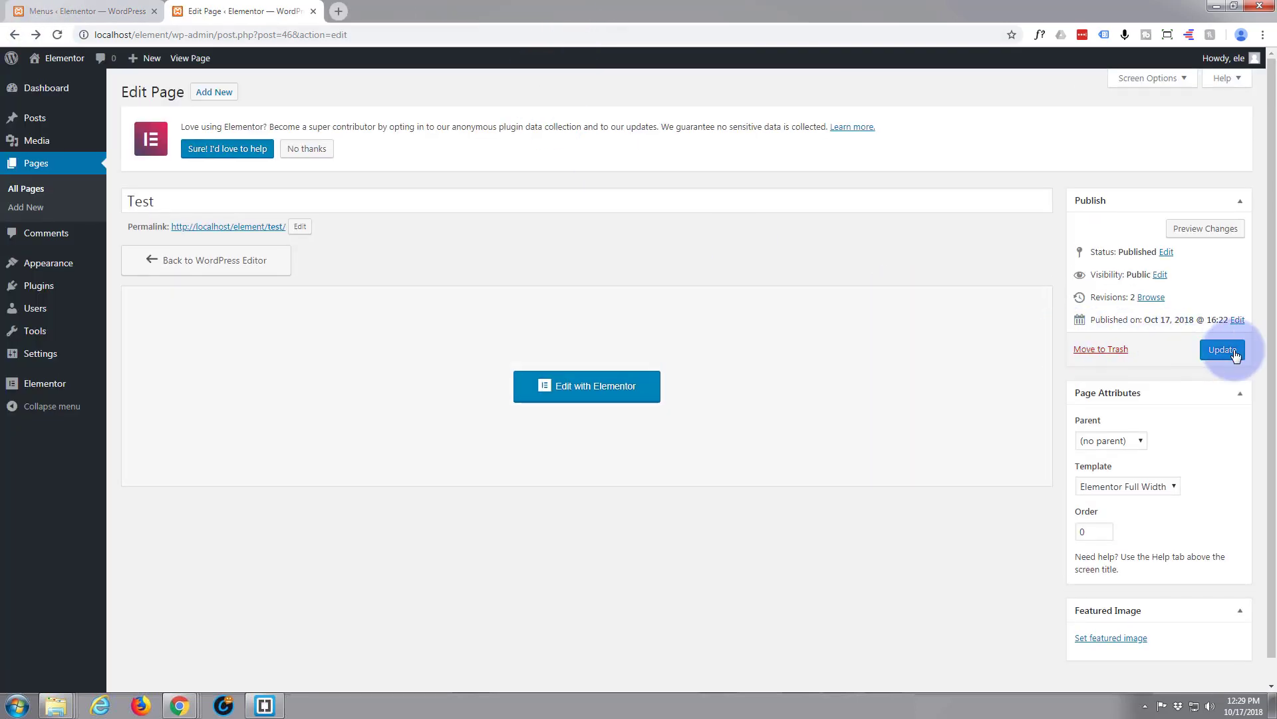
left_click(1223, 351)
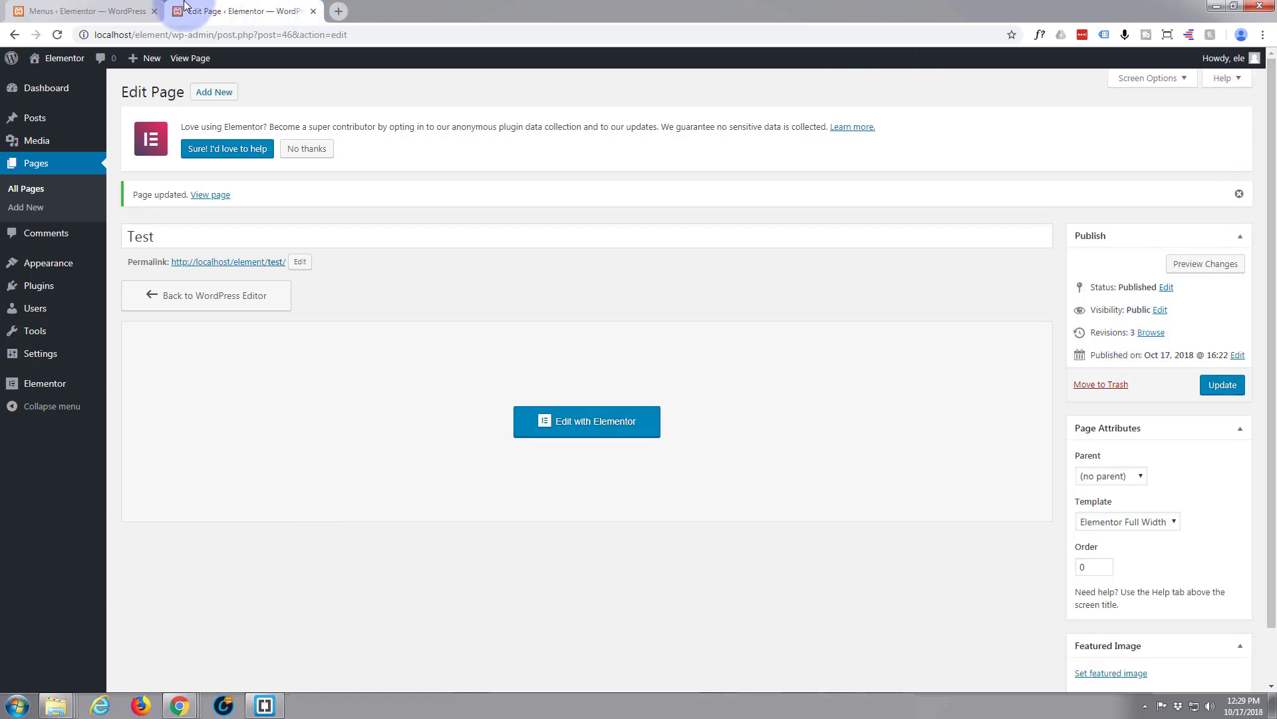
mouse_move(48, 262)
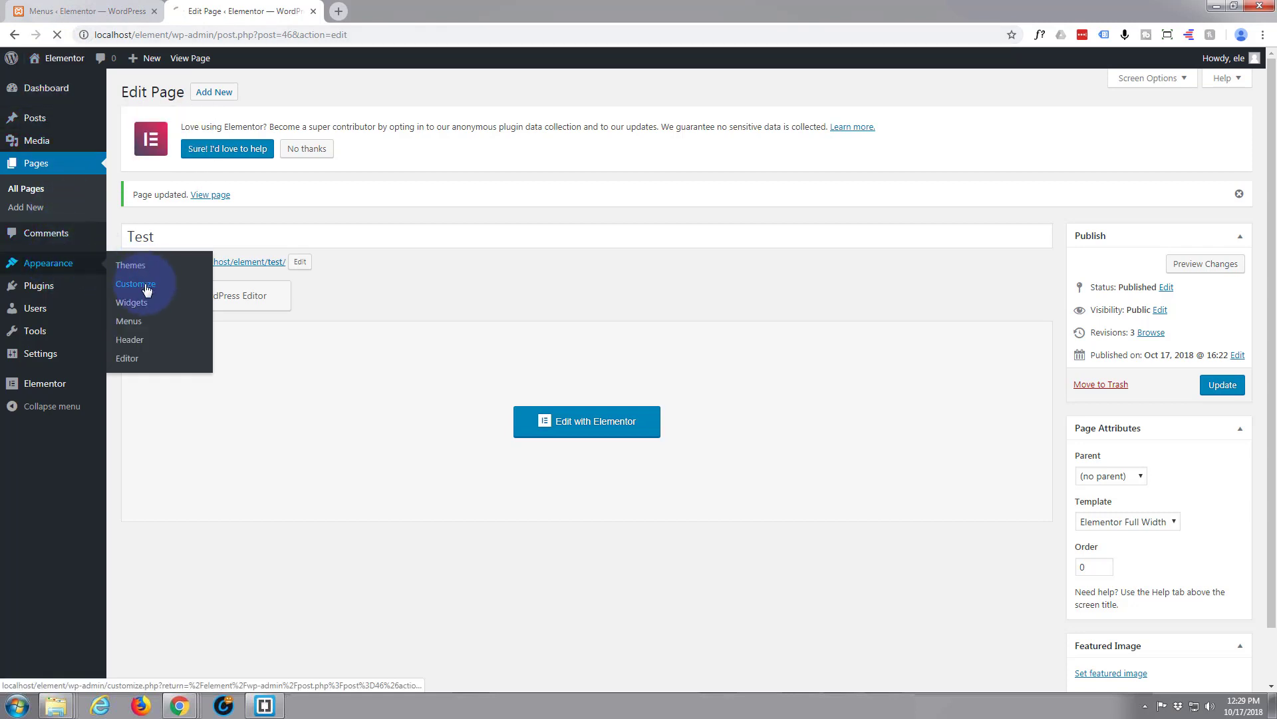
- In the Customizer, set the homepage to the static page Test
left_click(147, 291)
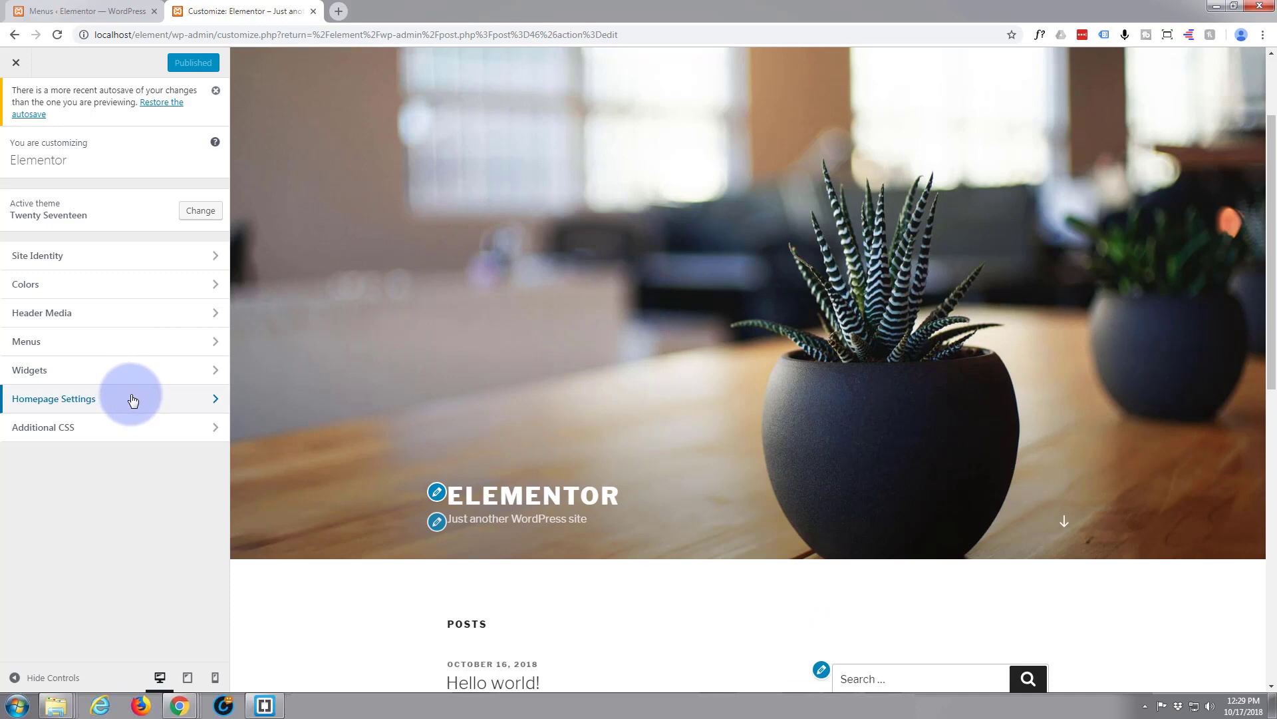
left_click(133, 400)
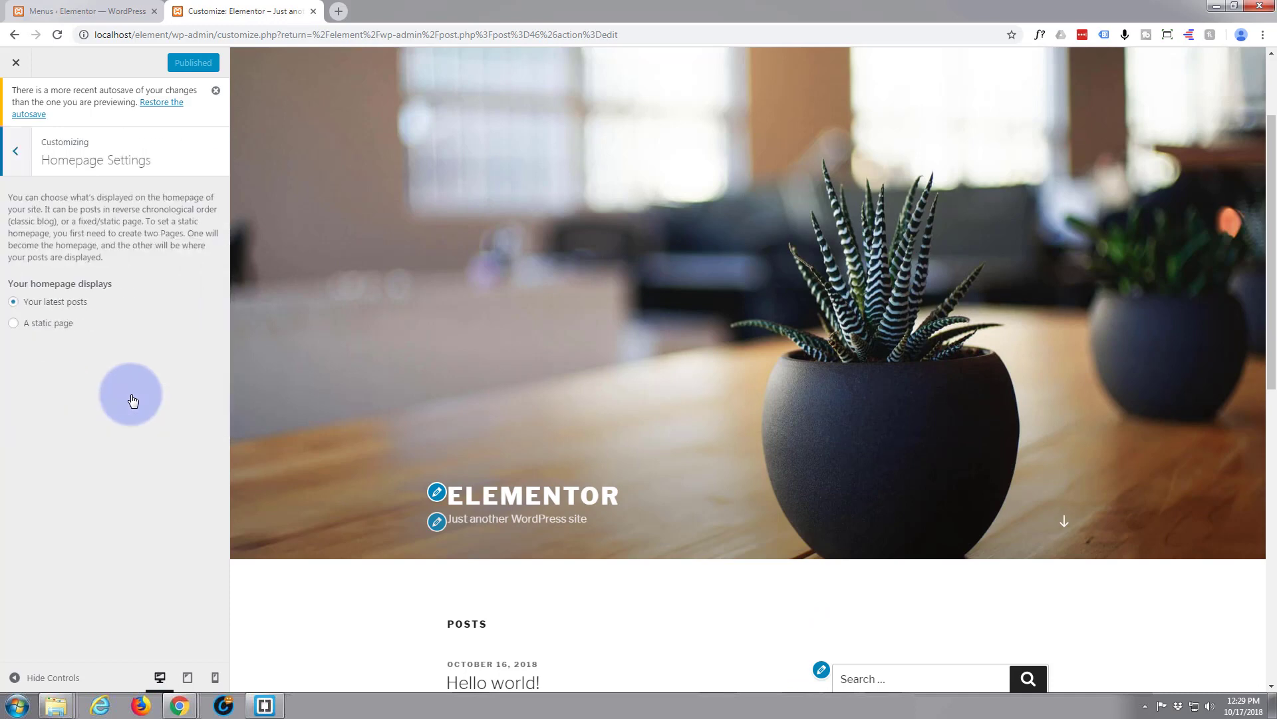
left_click(12, 323)
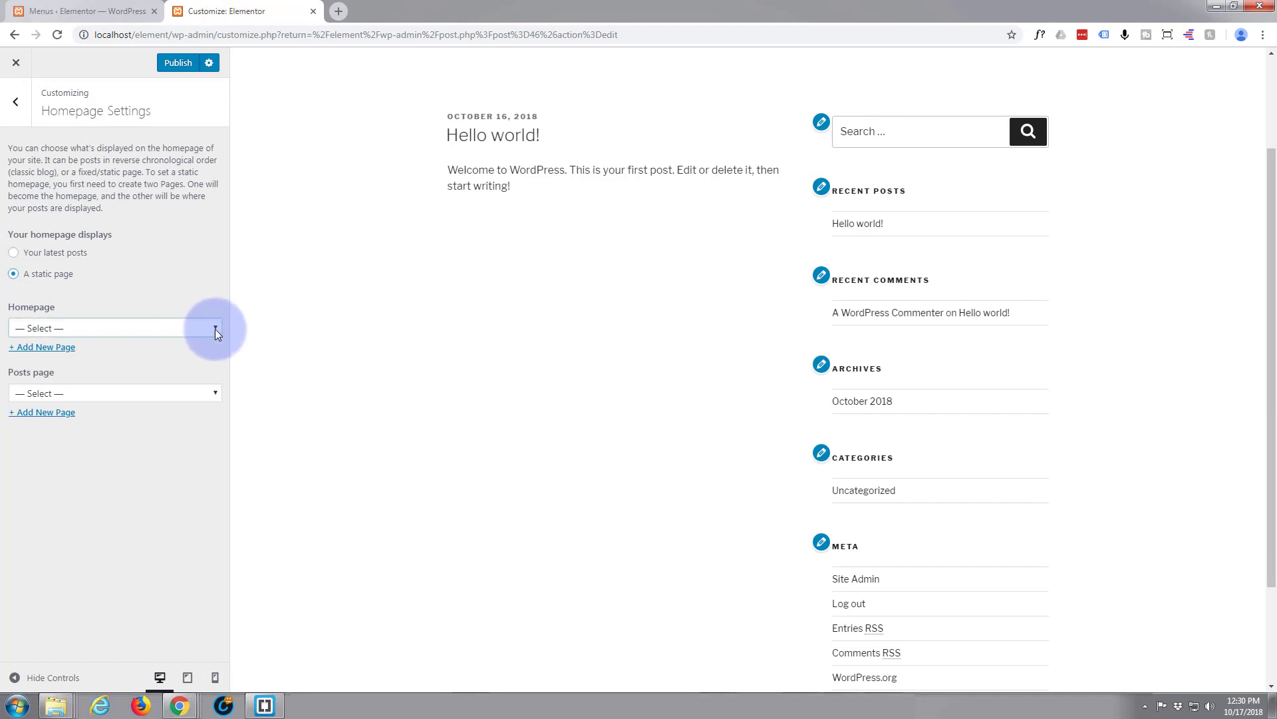
left_click(214, 328)
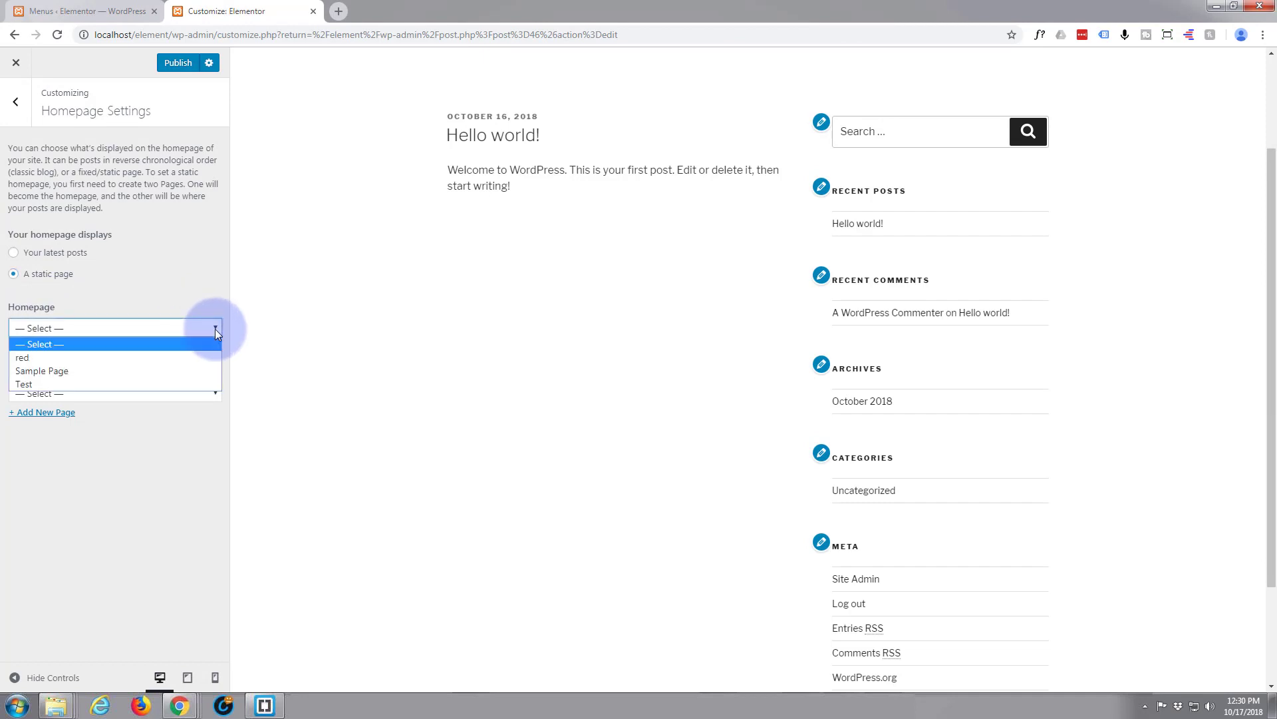
left_click(137, 380)
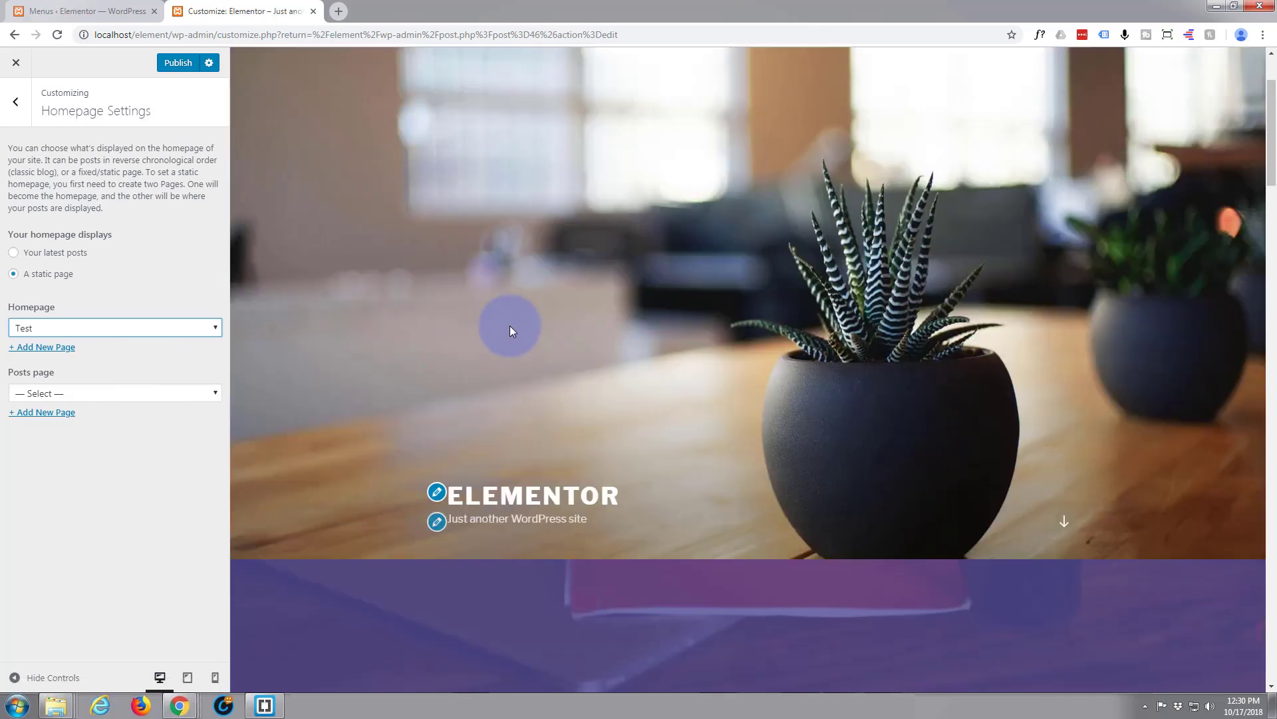
scroll(500, 314, "down", 4)
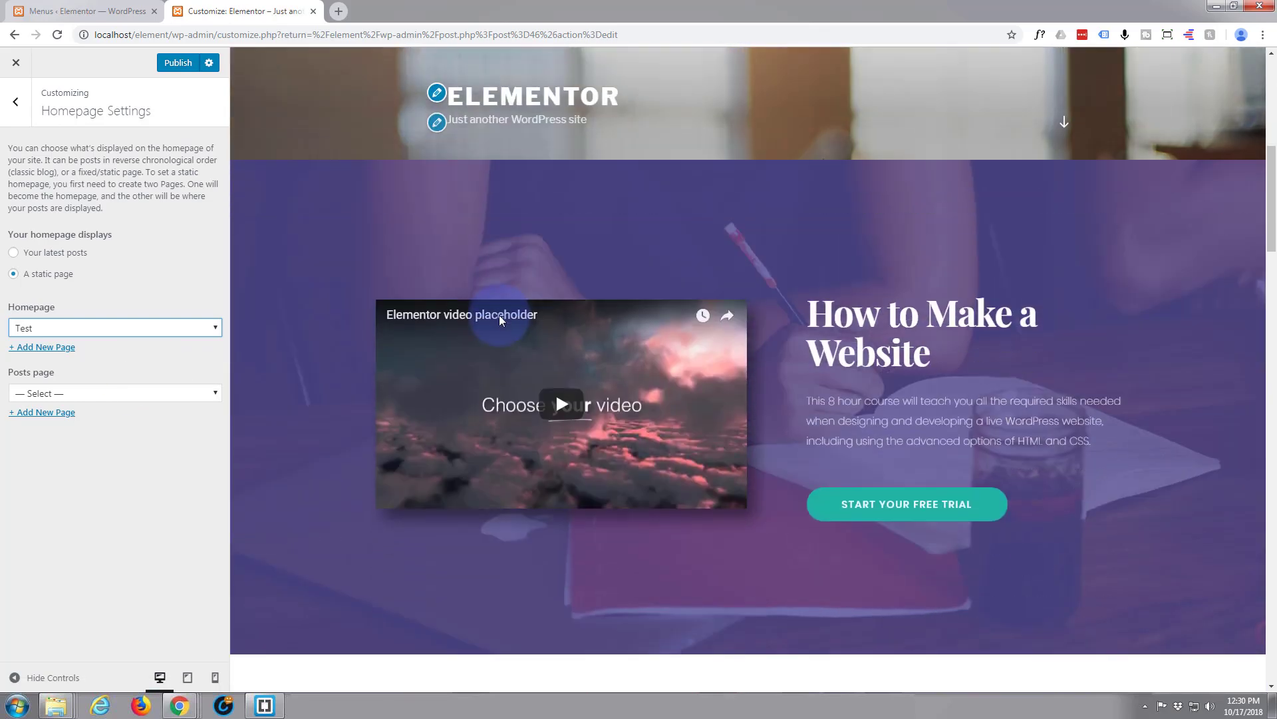
scroll(500, 314, "up", 2)
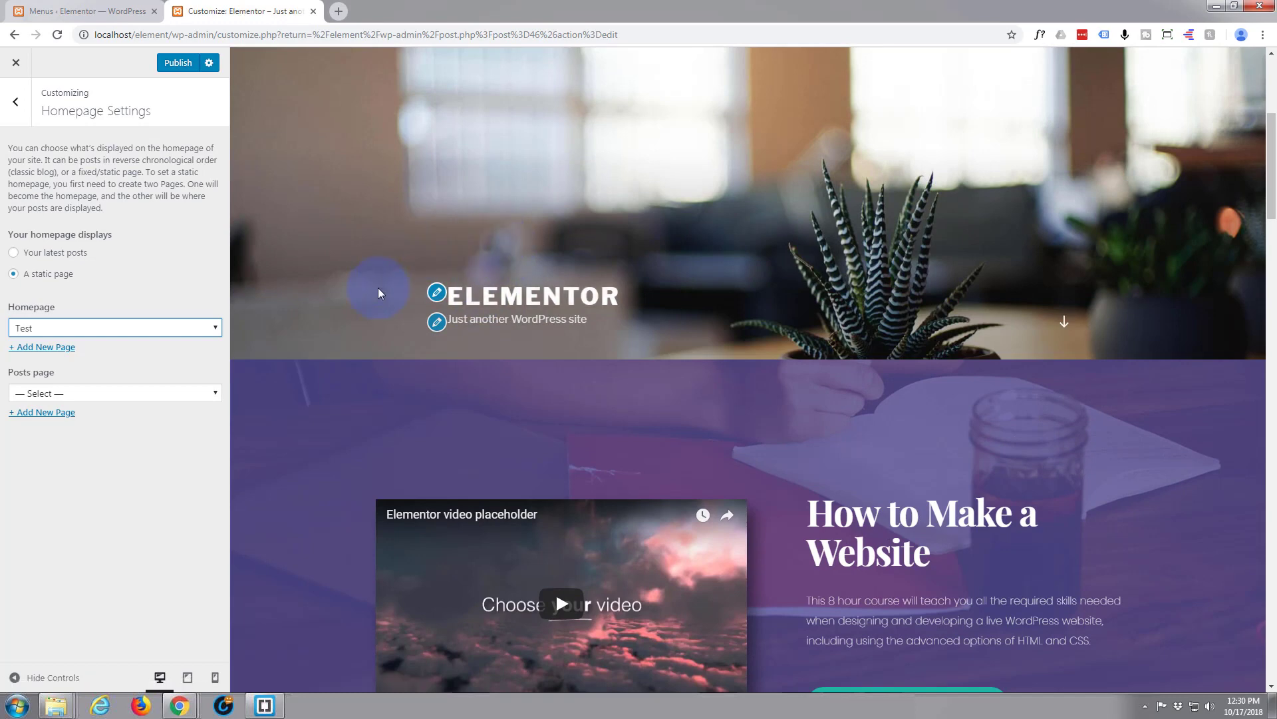
scroll(369, 304, "up", 2)
scroll(368, 303, "up", 2)
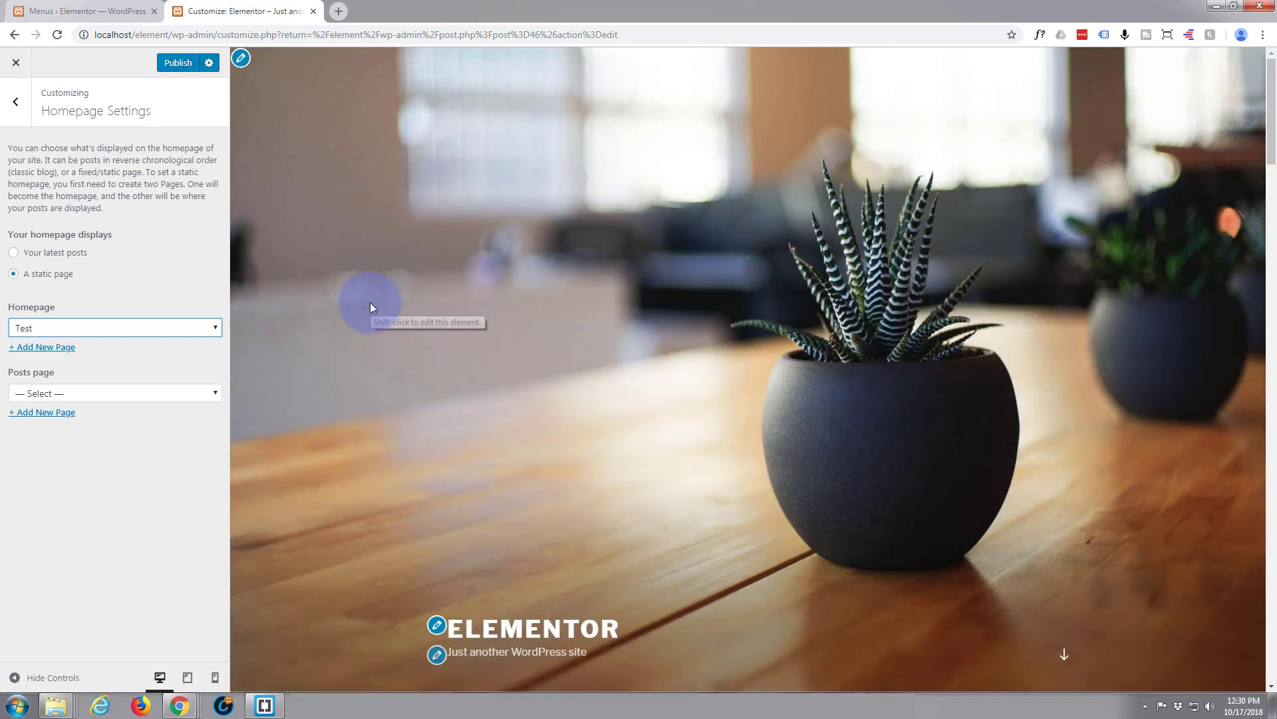
scroll(370, 303, "down", 1)
scroll(370, 301, "down", 3)
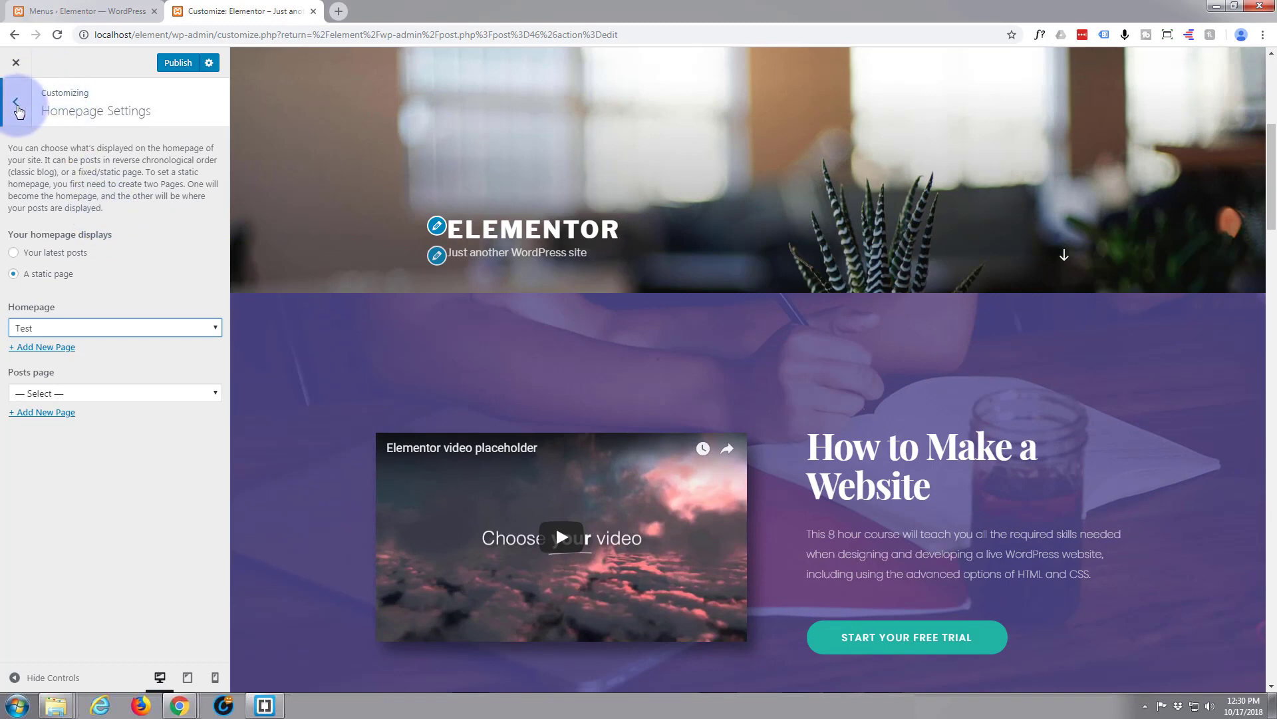
- Hide the plant photo in Customizer Header Media, then return to the main options list
left_click(16, 101)
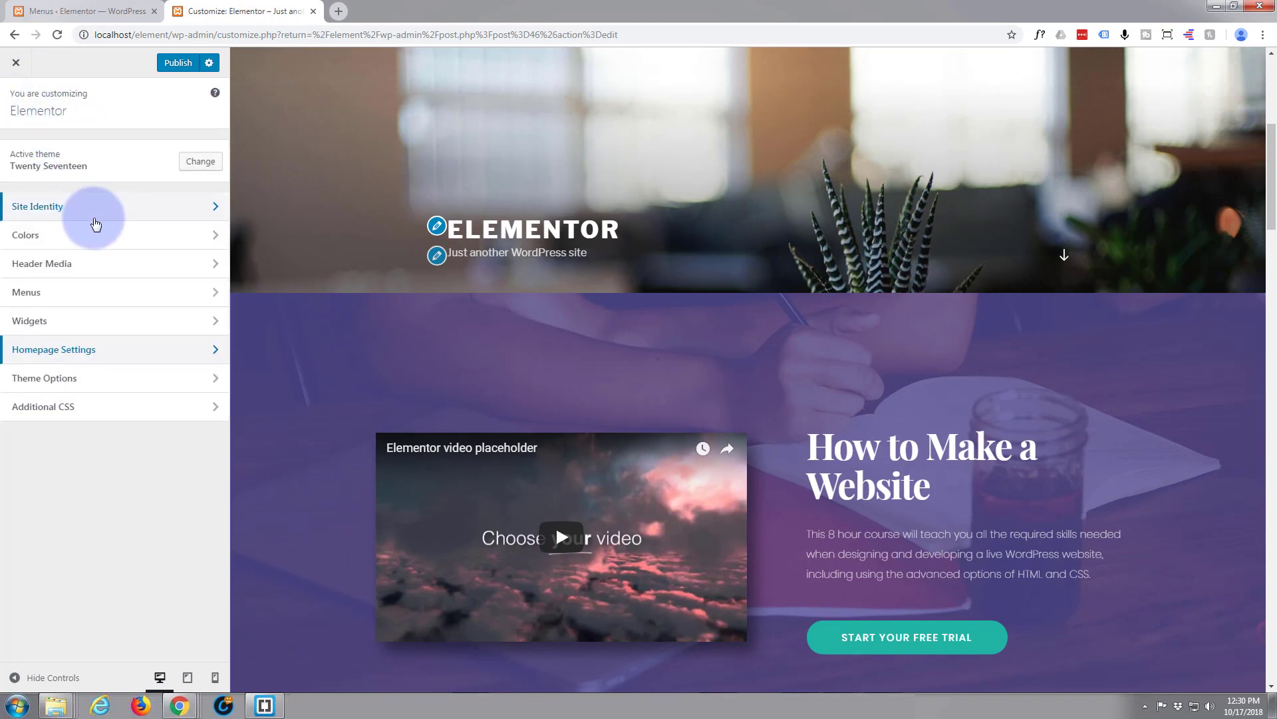
left_click(87, 270)
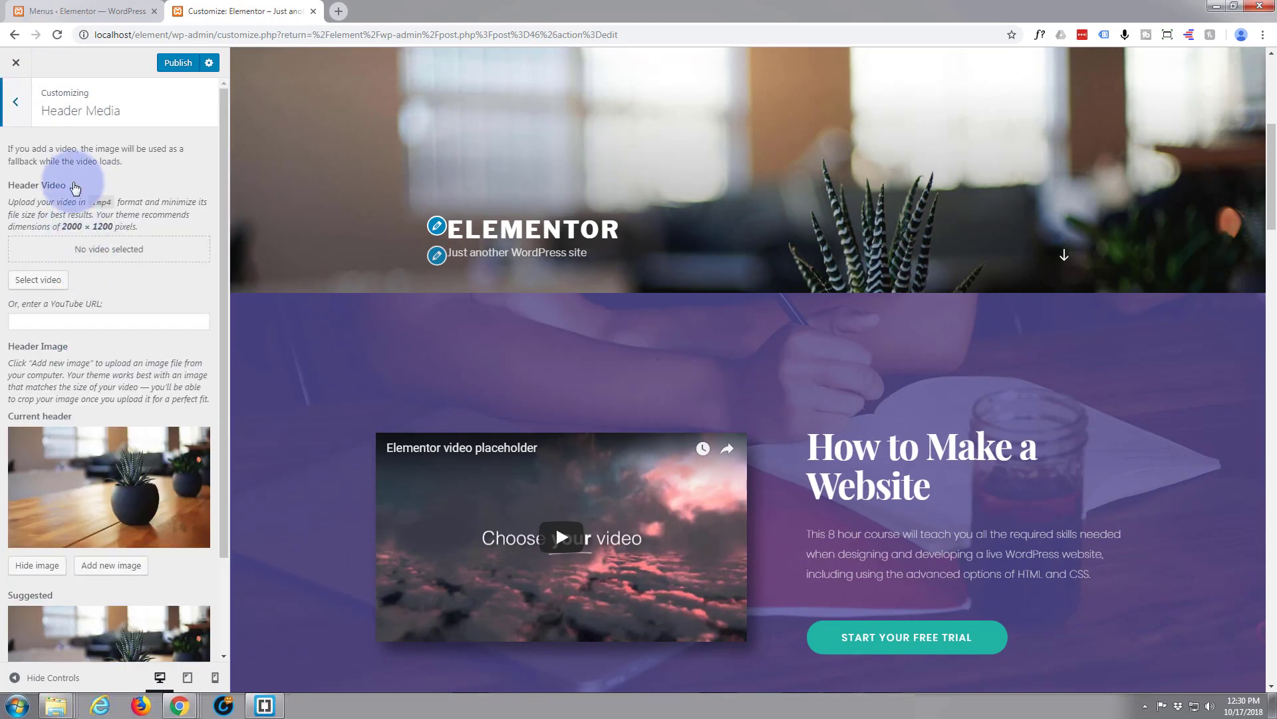
scroll(63, 266, "down", 1)
left_click(37, 451)
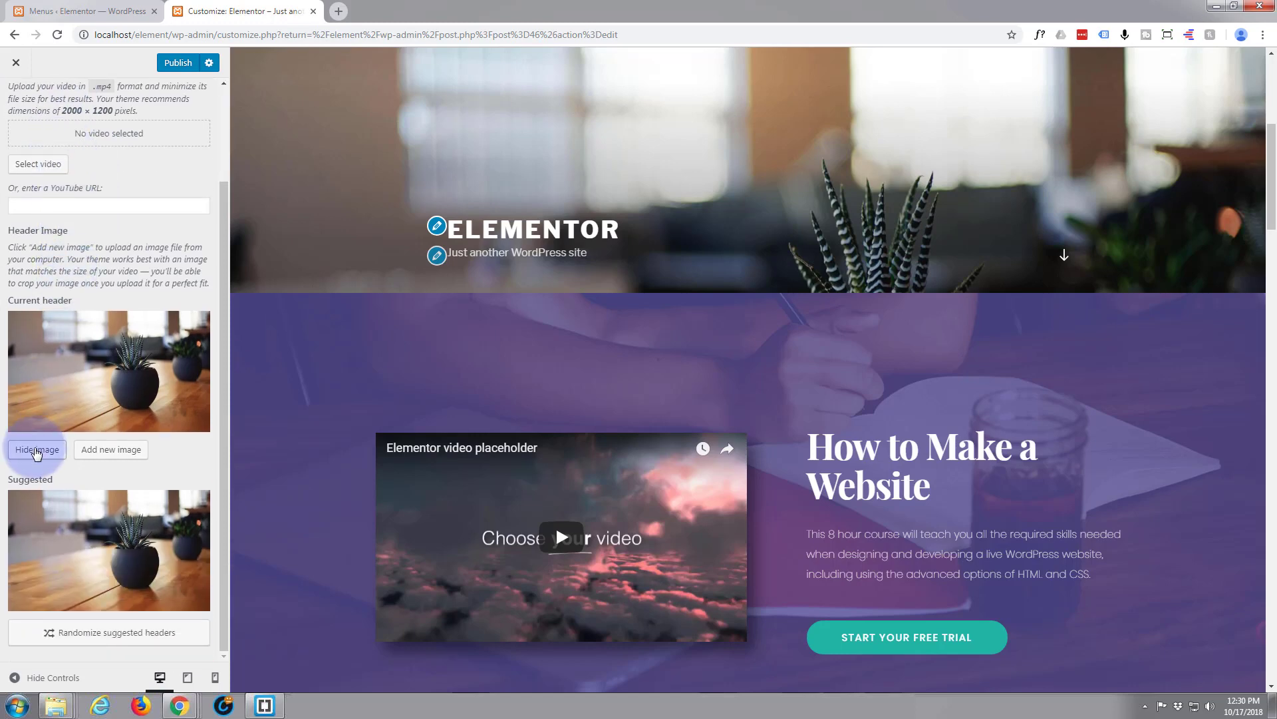
scroll(656, 323, "up", 2)
scroll(610, 297, "up", 2)
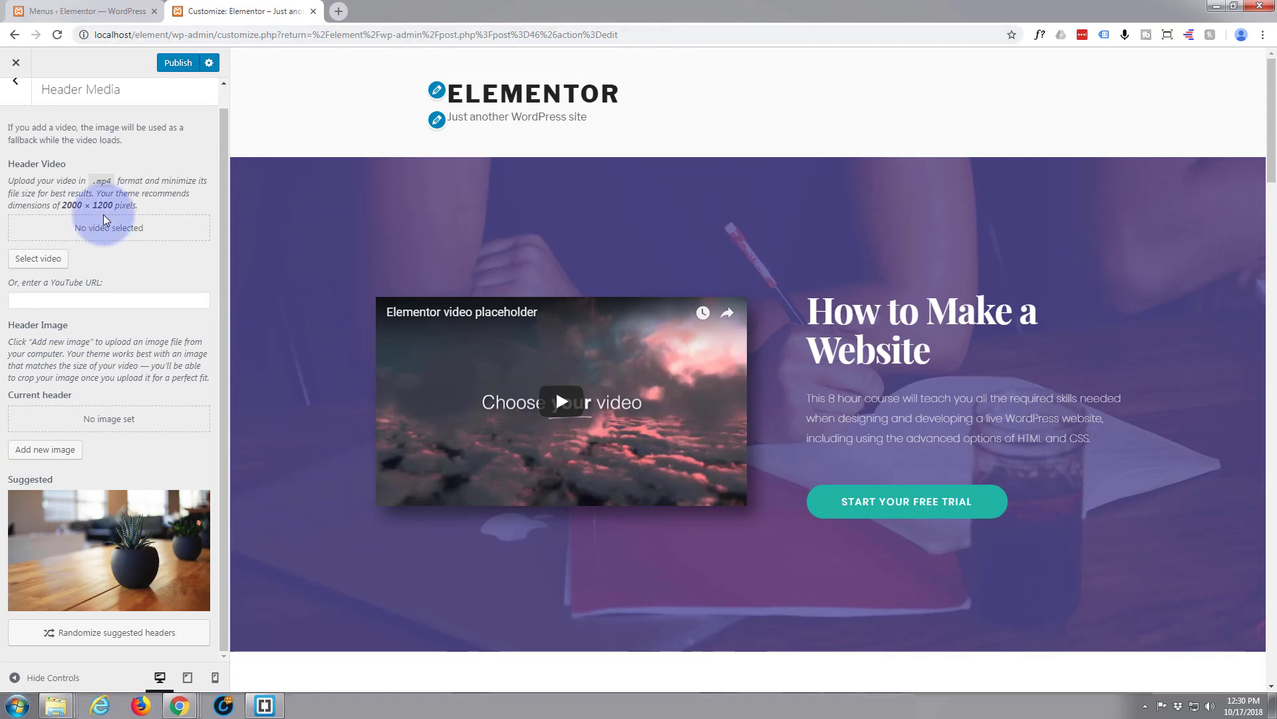
scroll(81, 144, "up", 1)
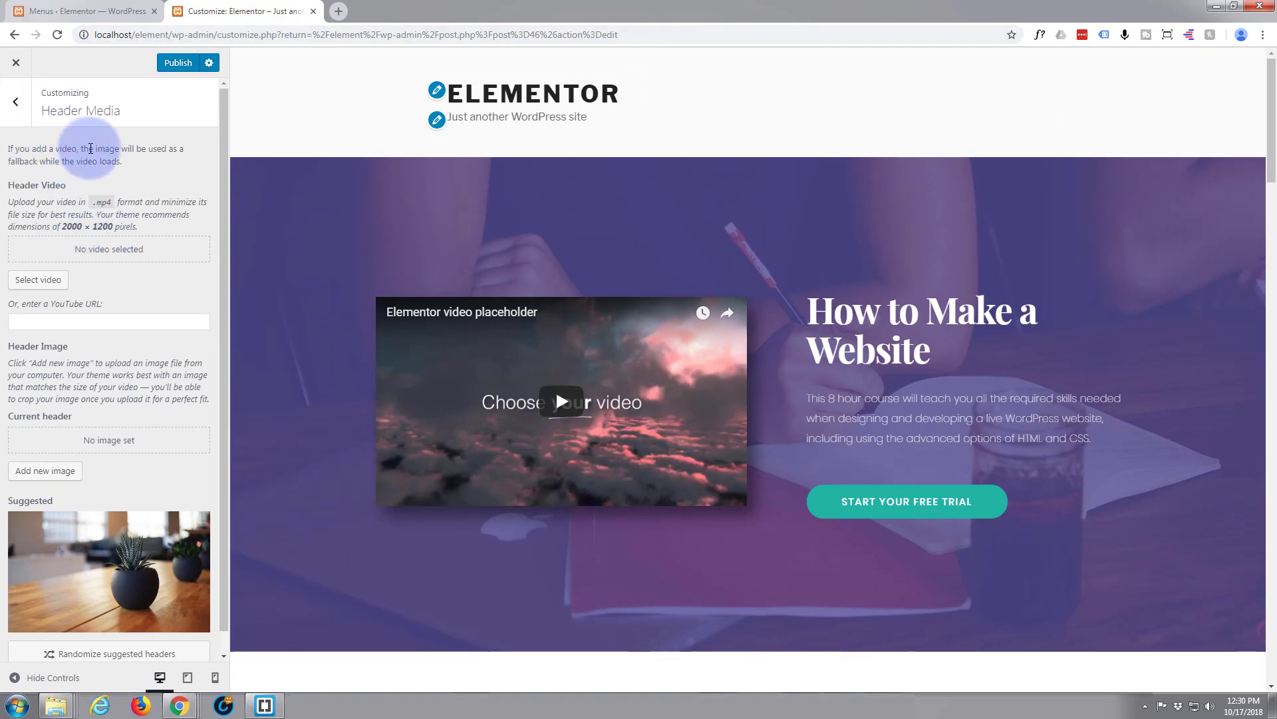
left_click(16, 106)
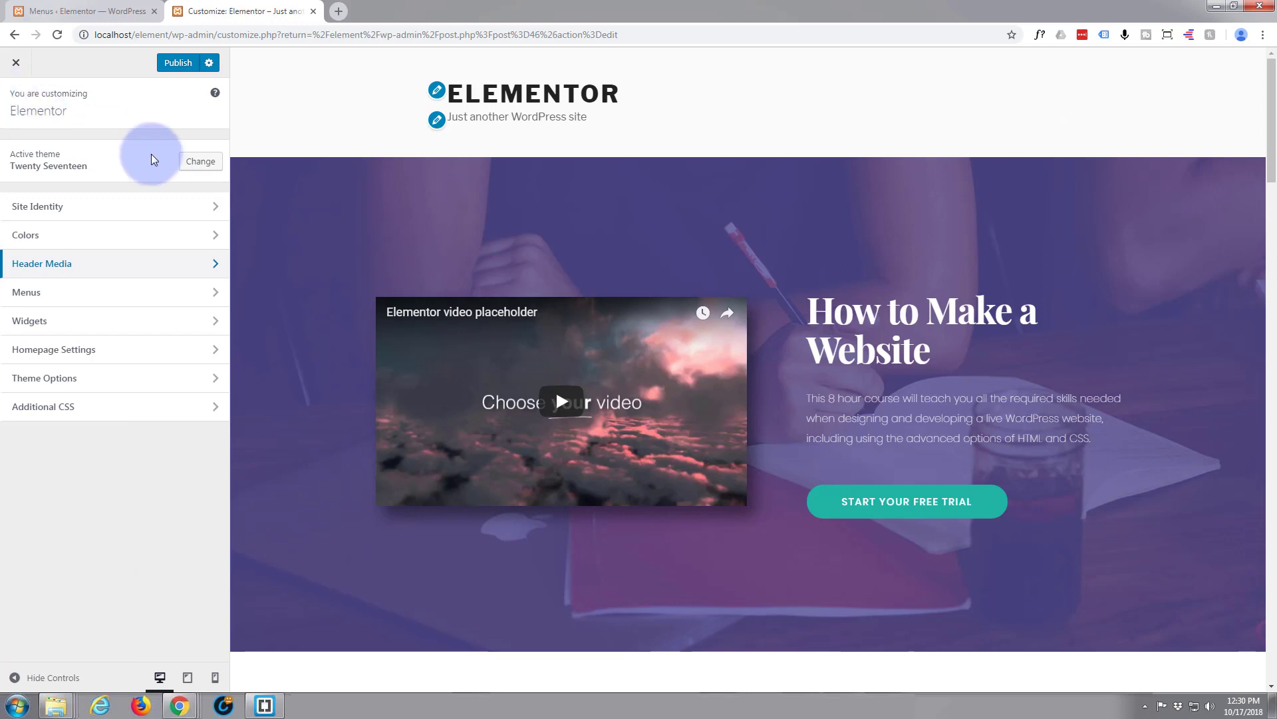
- Assign the test menu to the Top Menu location, publish, and close the Customizer
left_click(157, 296)
left_click(164, 300)
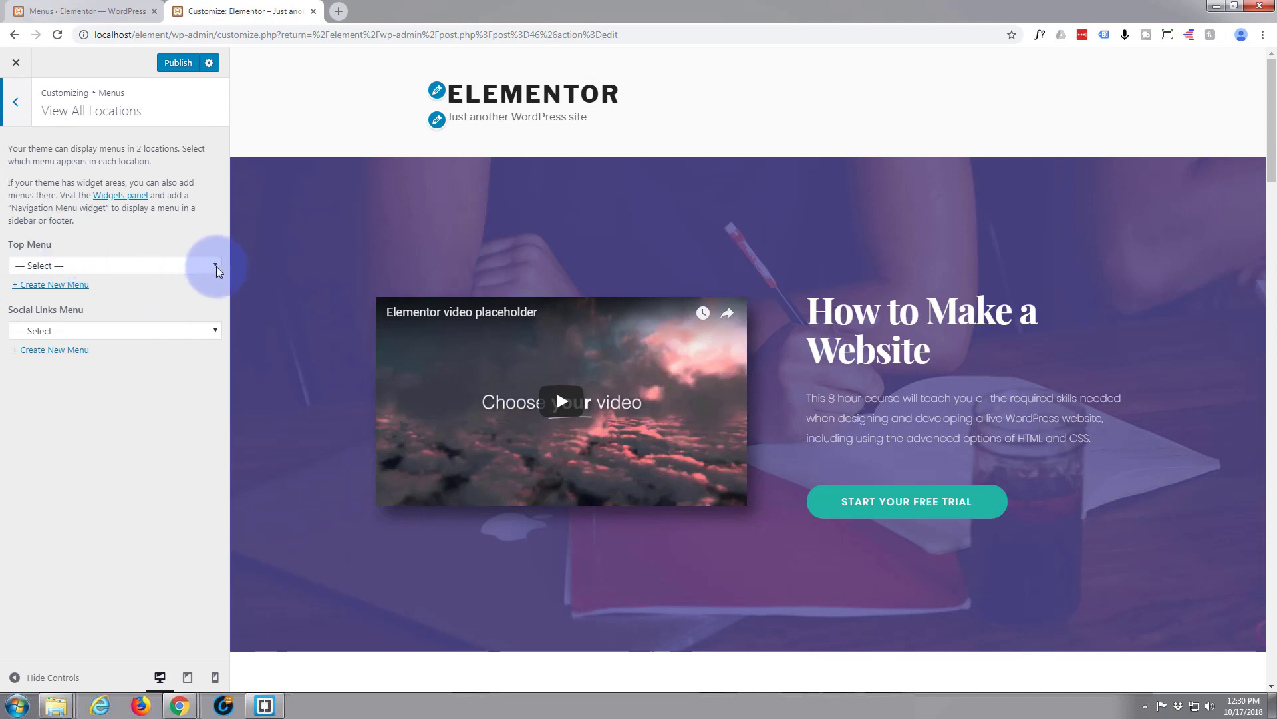
left_click(215, 266)
left_click(144, 292)
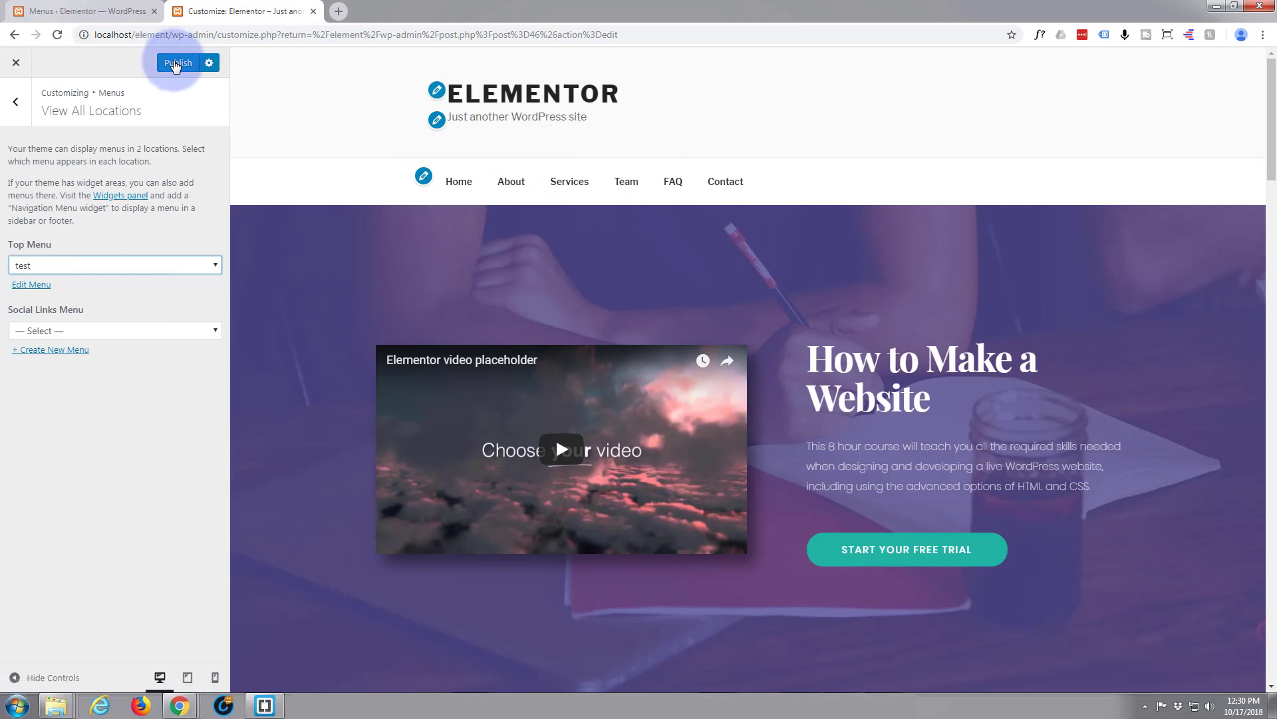
left_click(175, 64)
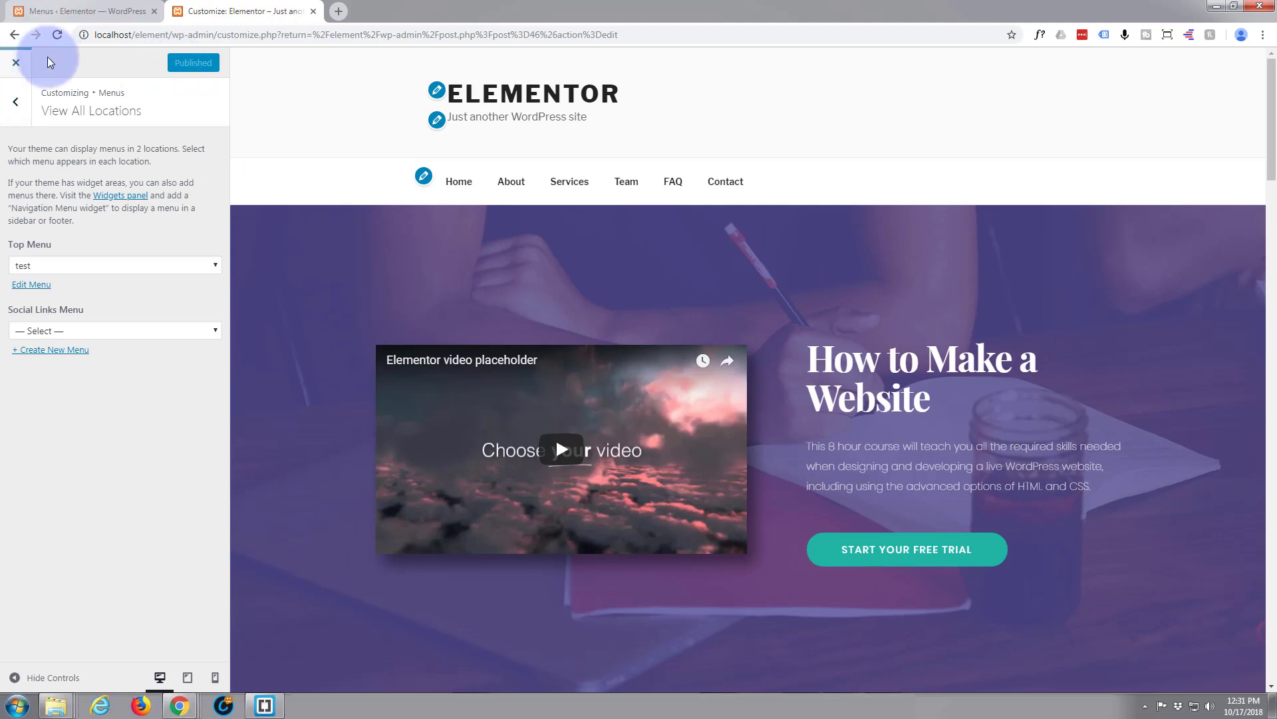
left_click(16, 68)
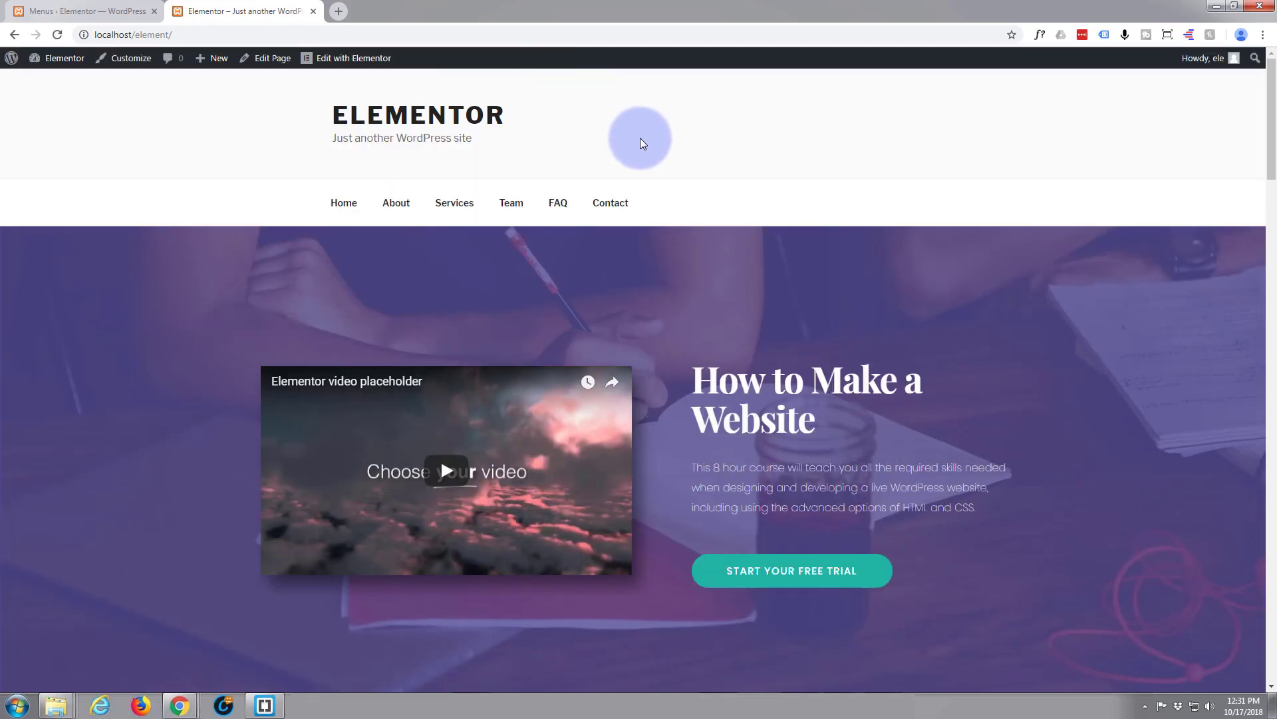
scroll(646, 132, "down", 3)
scroll(645, 133, "down", 3)
scroll(645, 132, "down", 1)
scroll(646, 132, "down", 2)
scroll(646, 133, "down", 3)
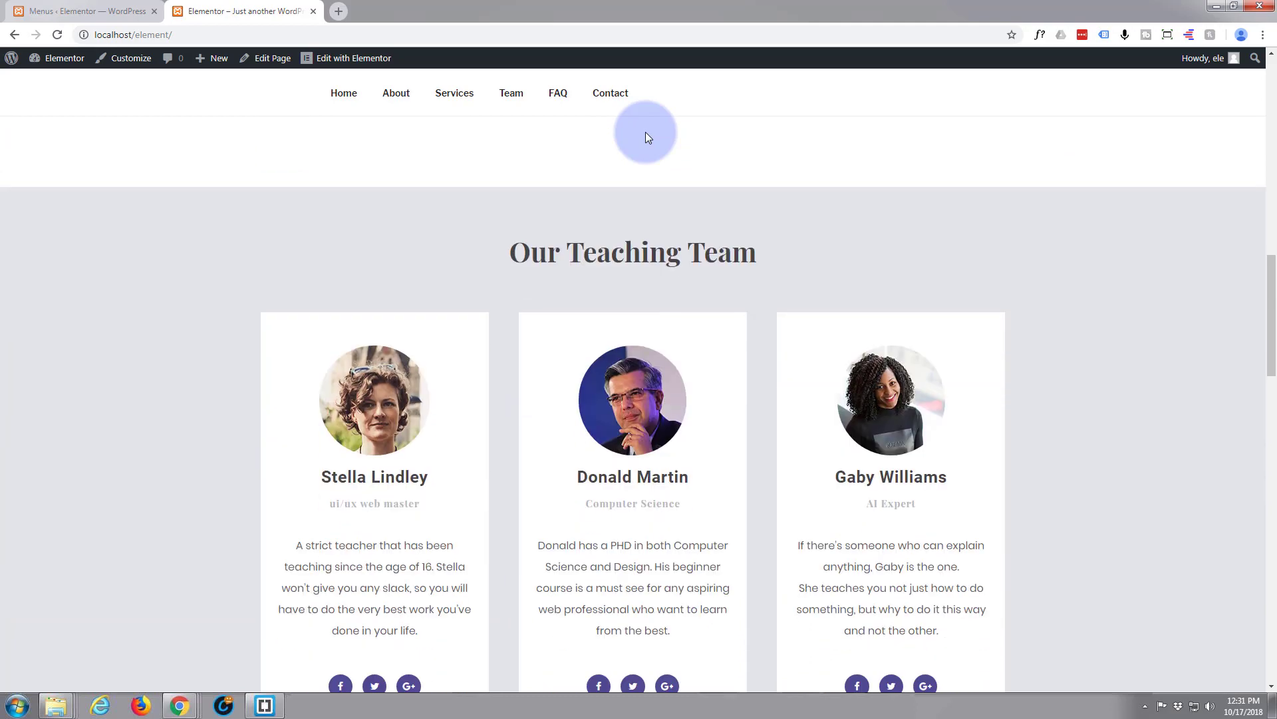
scroll(646, 132, "down", 2)
scroll(646, 132, "down", 1)
scroll(646, 132, "down", 3)
scroll(646, 132, "down", 2)
scroll(645, 132, "up", 1)
scroll(646, 133, "up", 2)
scroll(646, 132, "up", 1)
scroll(645, 132, "up", 2)
scroll(646, 133, "up", 1)
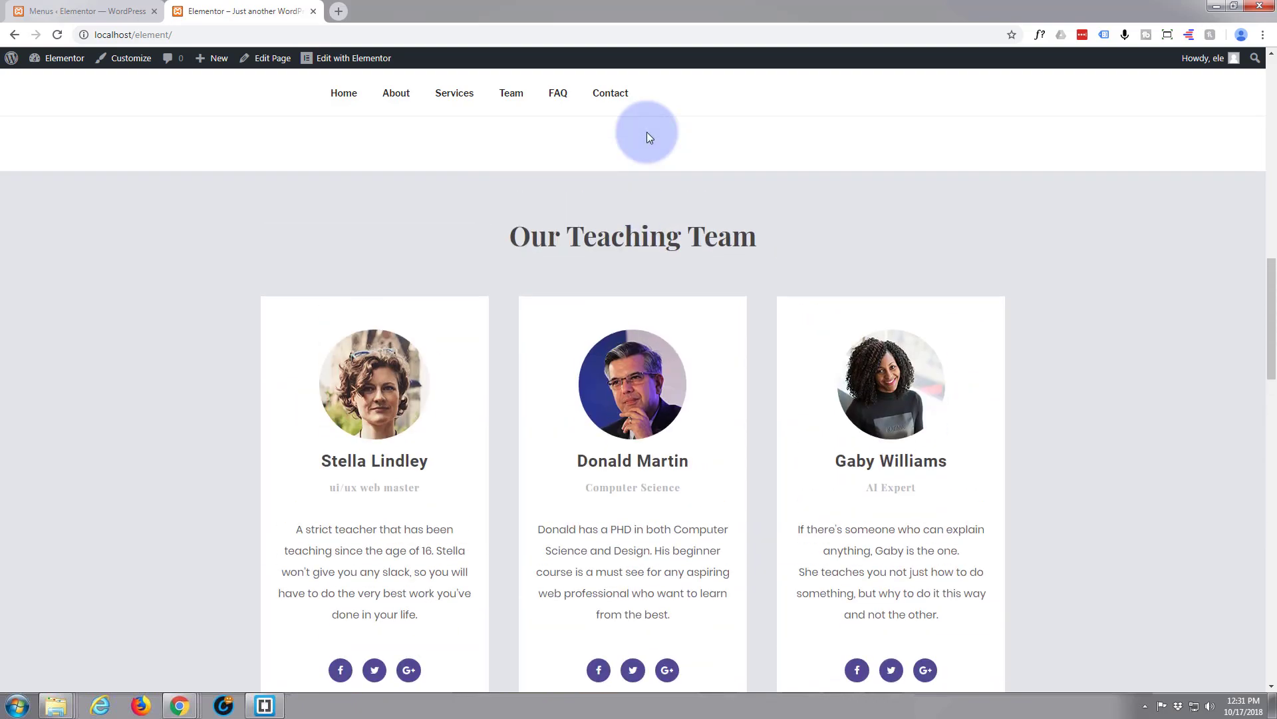
scroll(646, 131, "up", 2)
scroll(646, 132, "up", 2)
scroll(648, 132, "up", 2)
scroll(648, 133, "up", 2)
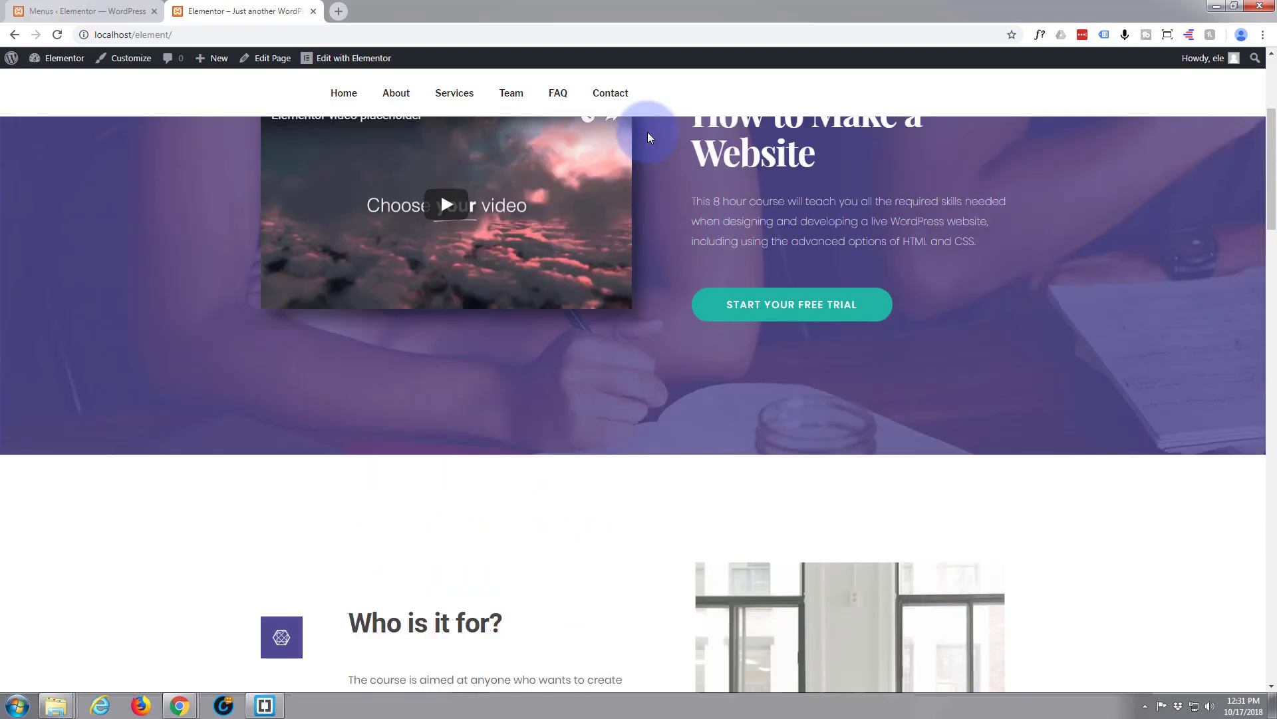
scroll(648, 133, "down", 1)
scroll(648, 132, "down", 3)
scroll(648, 132, "down", 1)
scroll(648, 132, "down", 2)
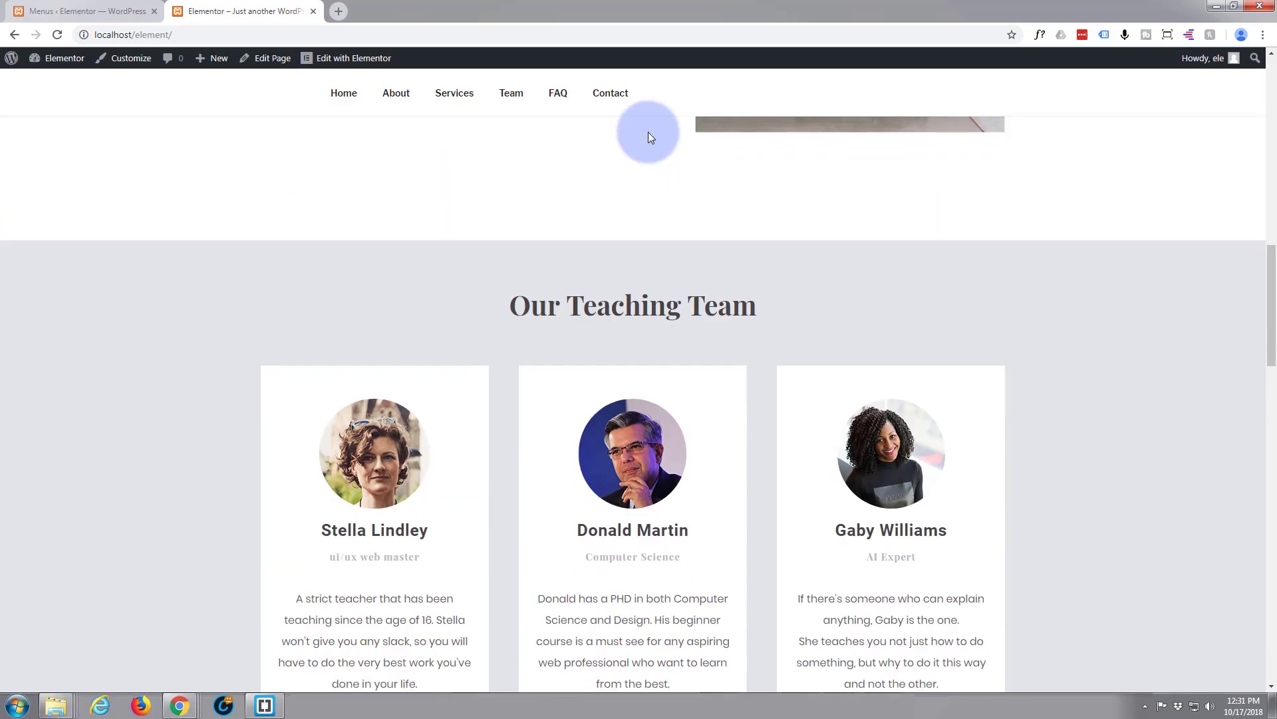
scroll(648, 132, "down", 3)
scroll(648, 133, "down", 3)
scroll(648, 131, "down", 2)
scroll(648, 132, "down", 2)
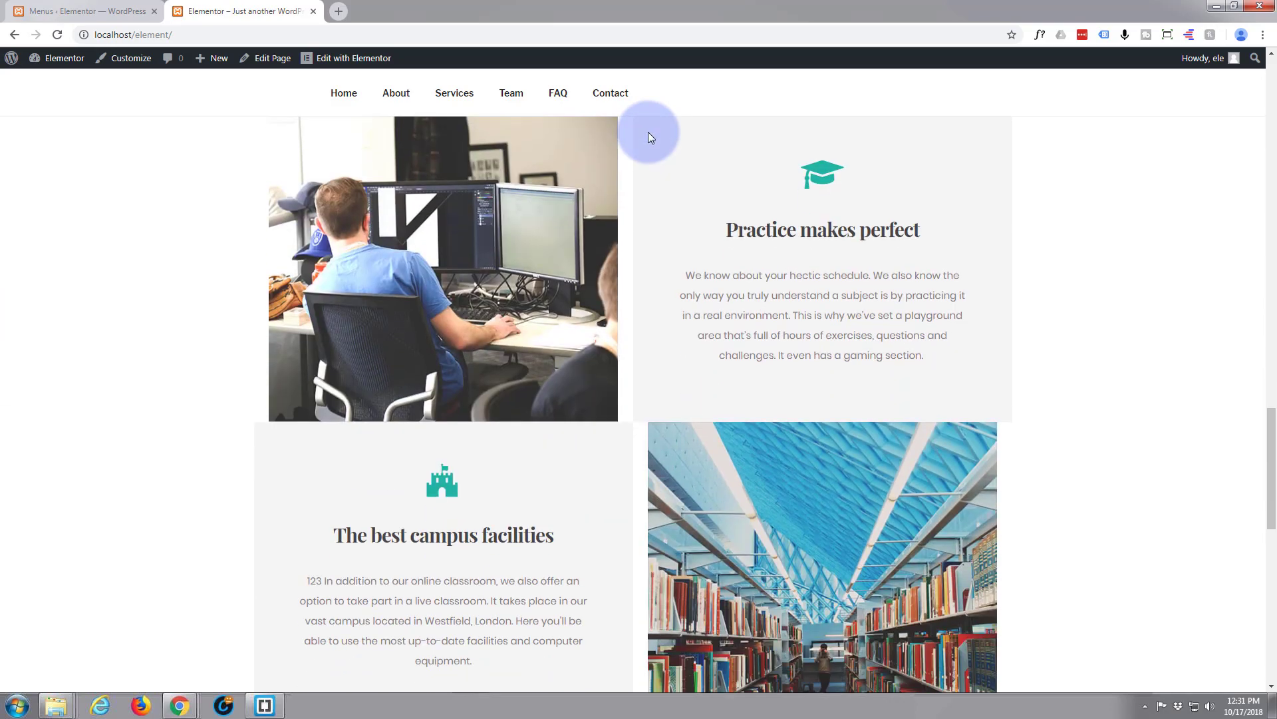
scroll(648, 133, "down", 2)
scroll(648, 132, "down", 3)
scroll(648, 132, "down", 2)
scroll(647, 132, "down", 2)
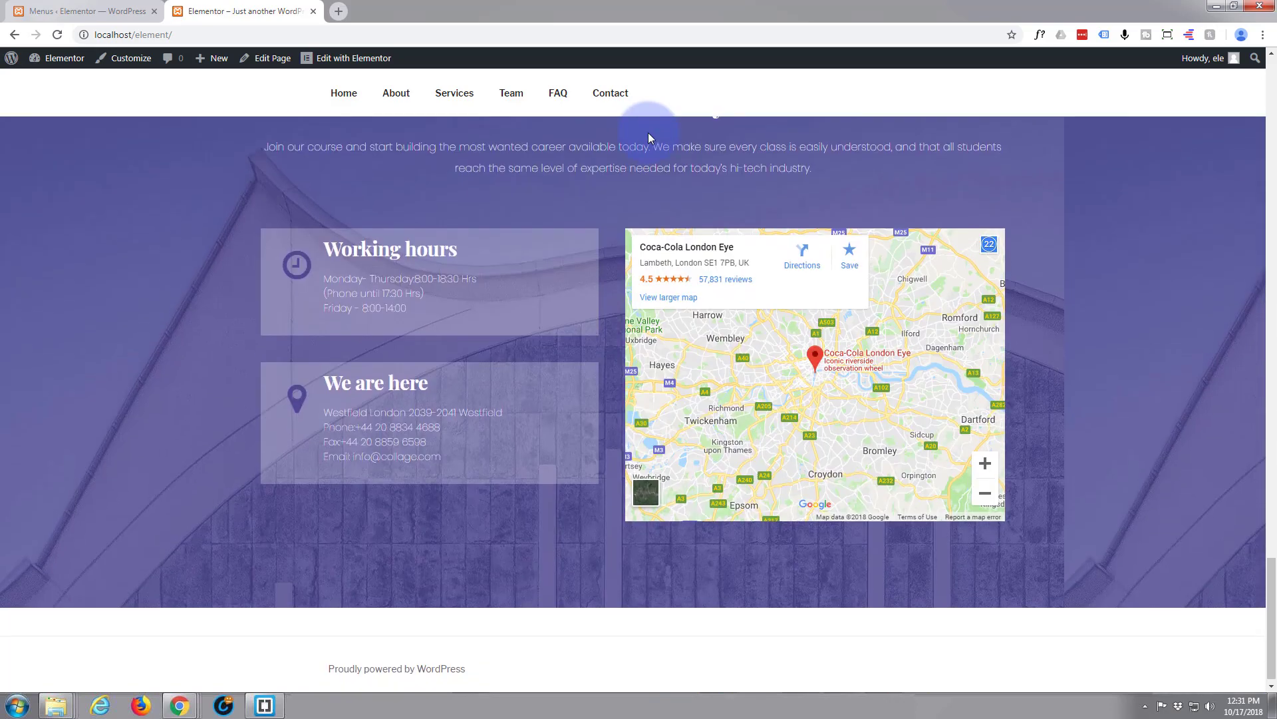
scroll(648, 133, "up", 3)
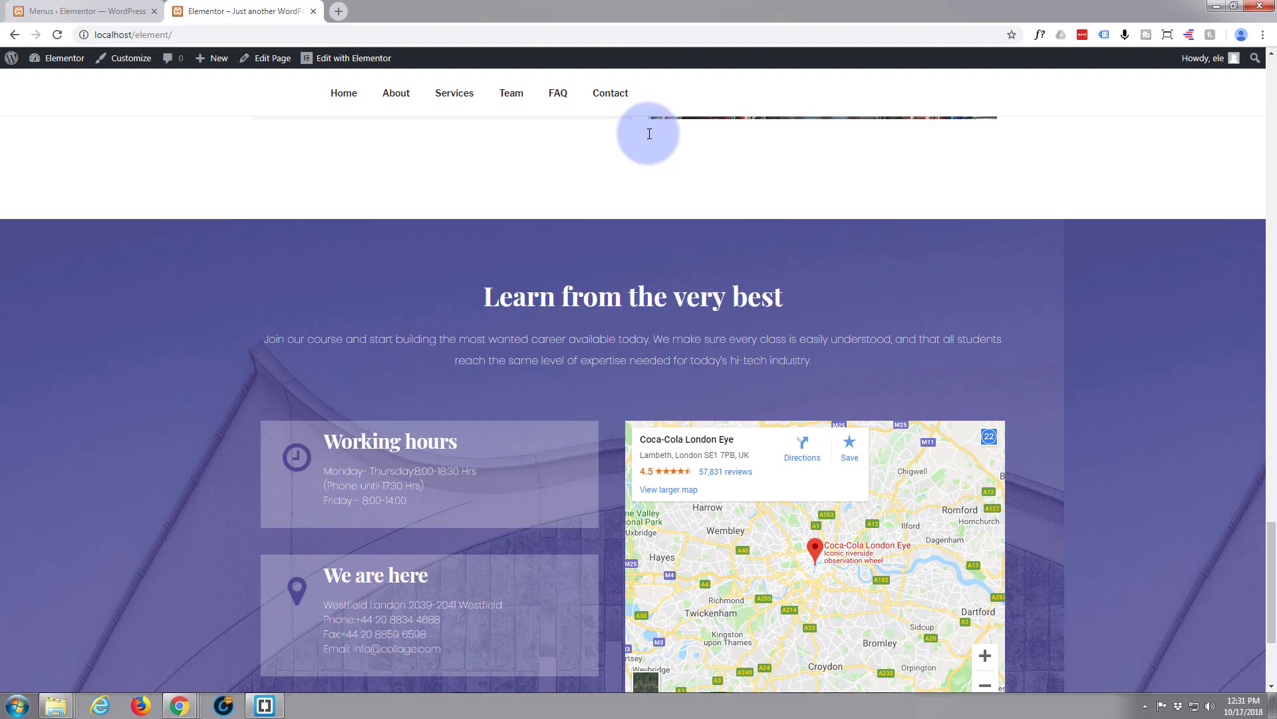
scroll(648, 133, "up", 1)
scroll(647, 133, "up", 2)
scroll(647, 133, "up", 2)
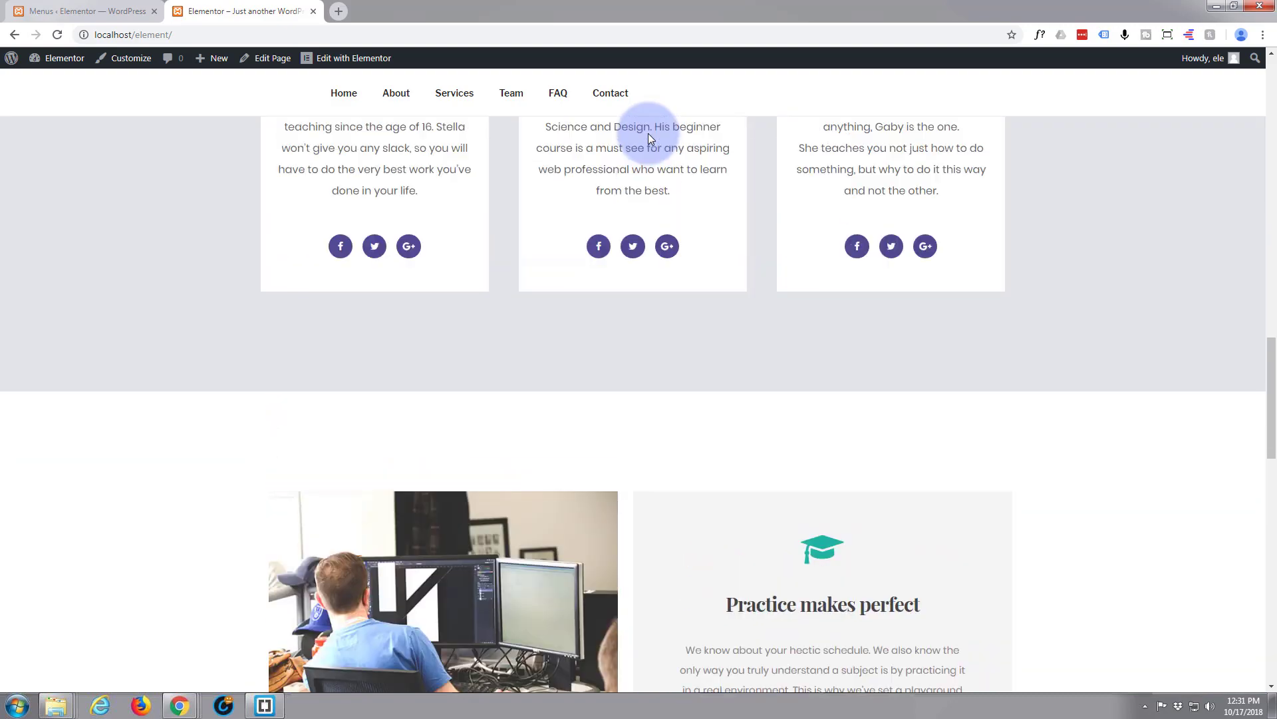
scroll(648, 133, "up", 10)
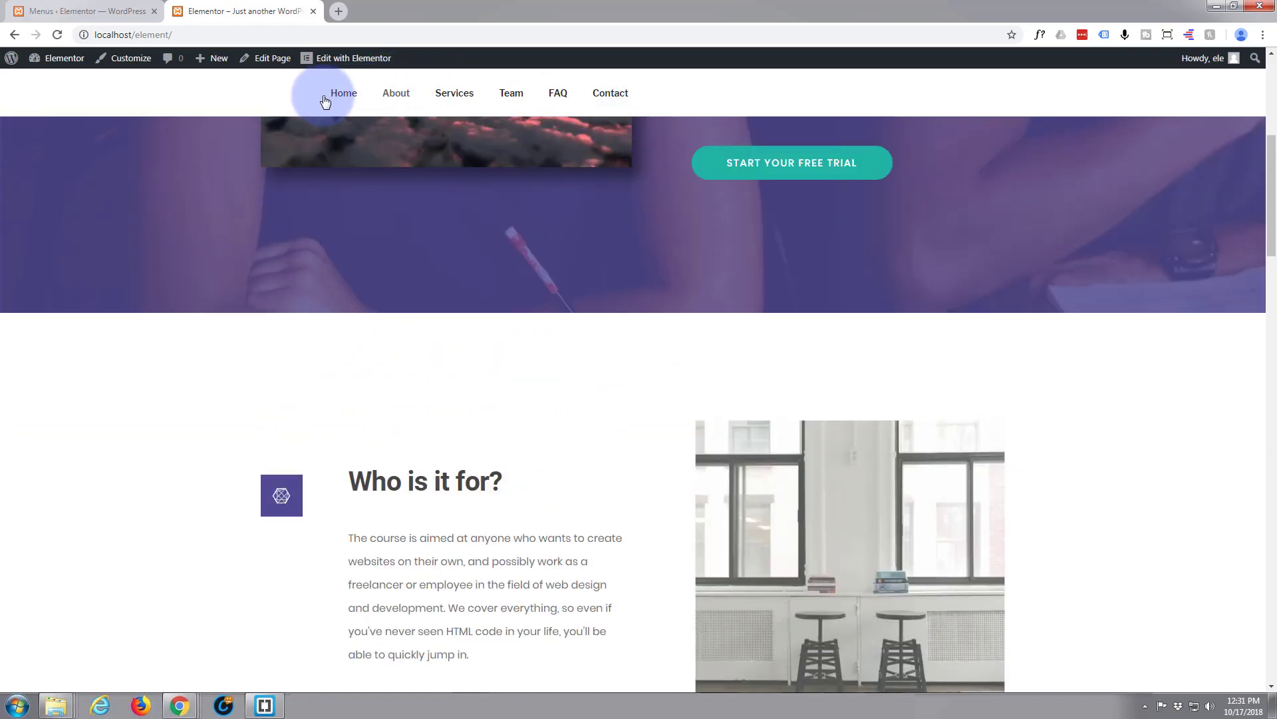
- Check the live homepage's Home, About, Services, Team and Contact menu links jump to their anchors
left_click(340, 94)
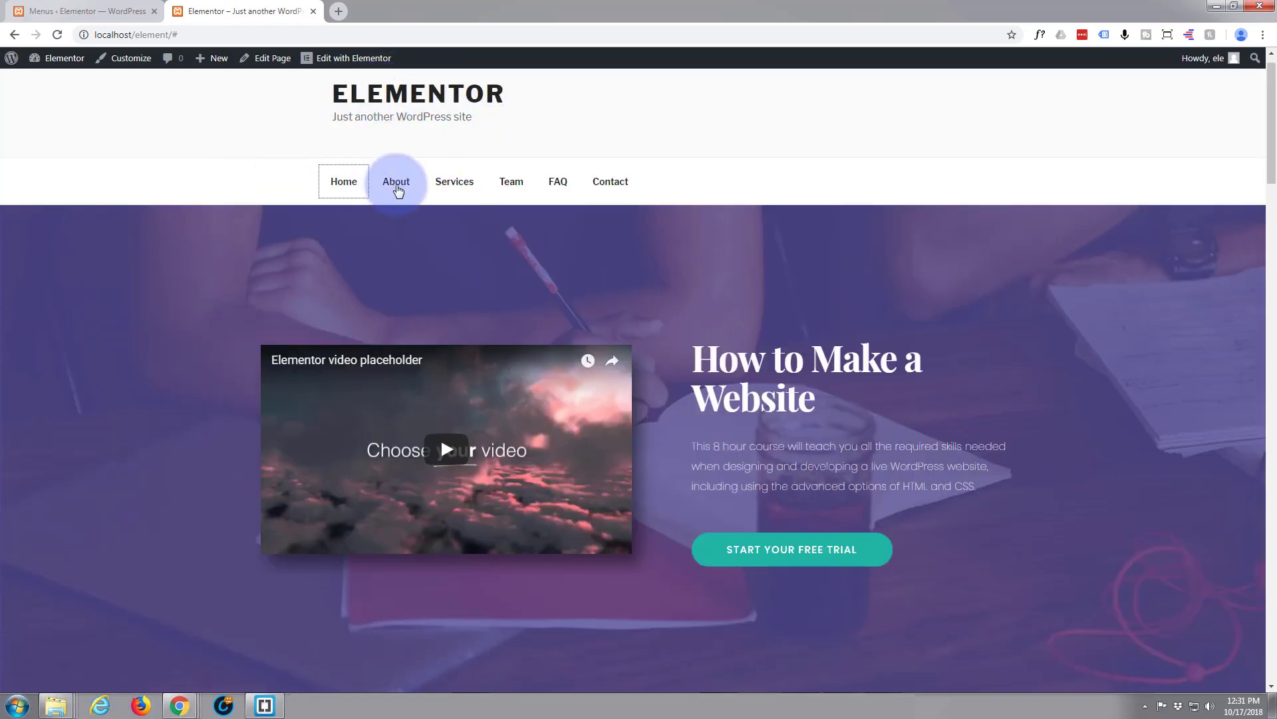
left_click(398, 185)
left_click(452, 183)
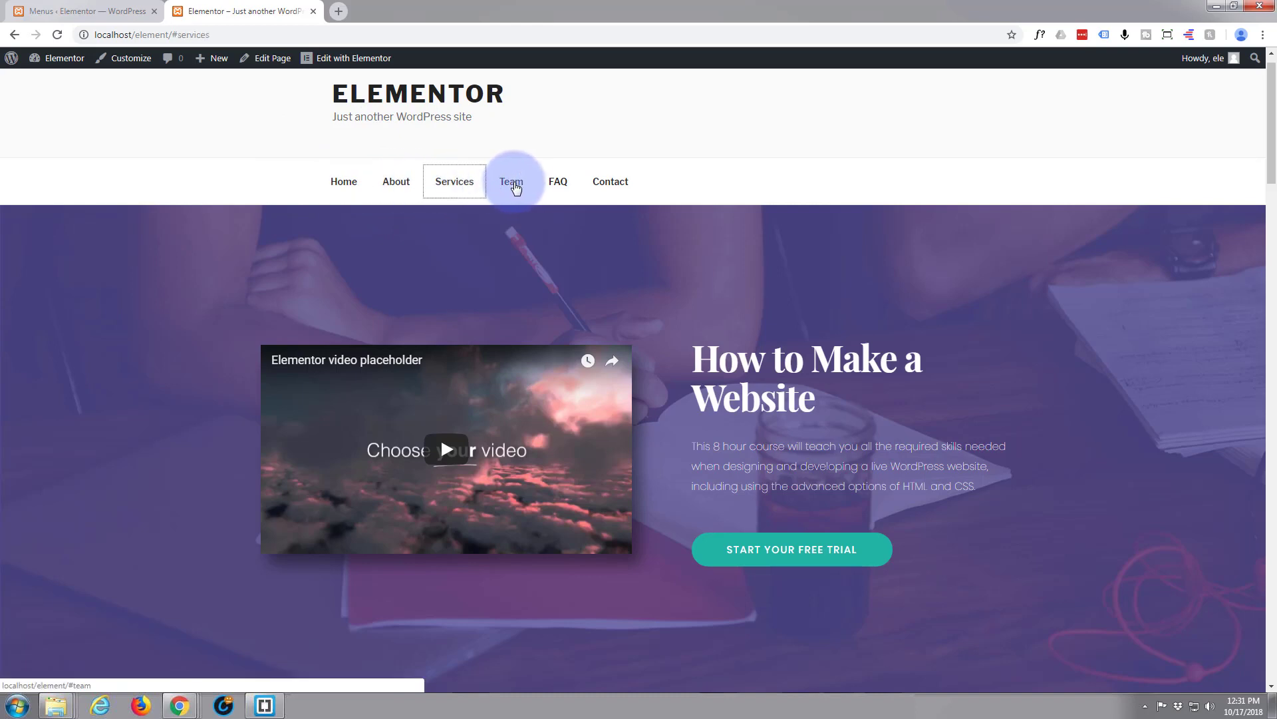
left_click(511, 184)
left_click(608, 182)
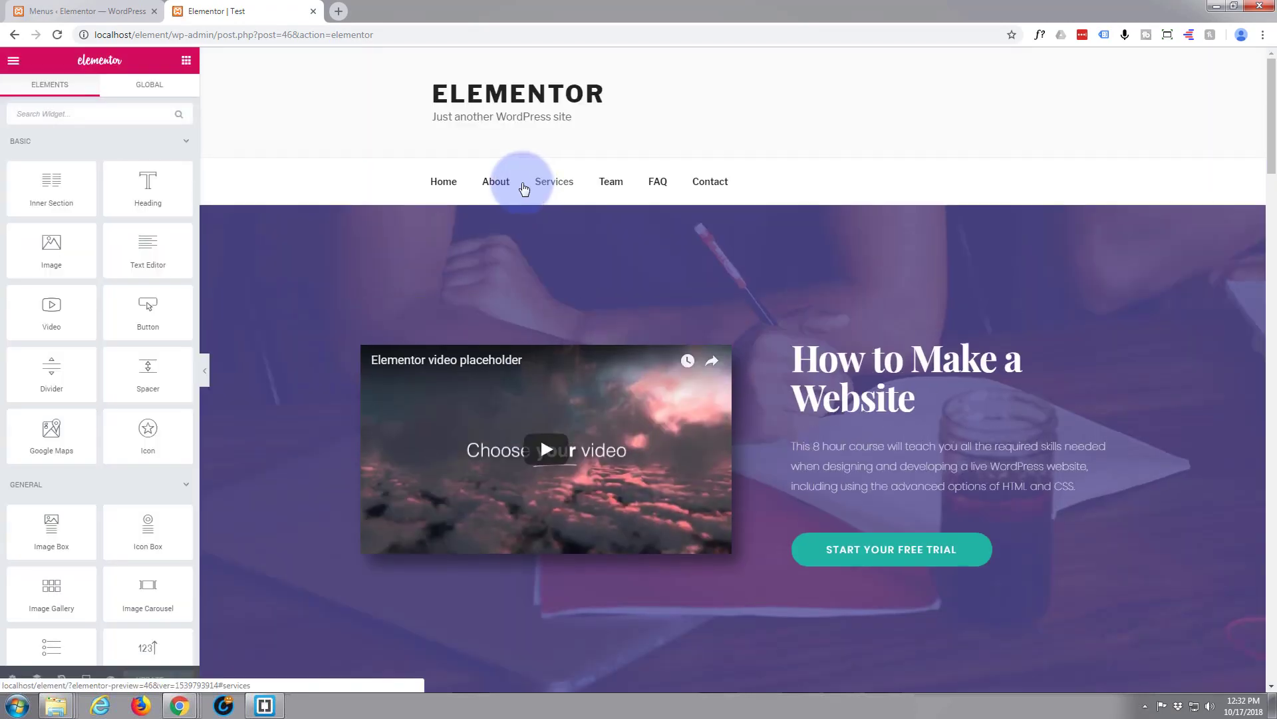
scroll(457, 303, "down", 1)
scroll(457, 302, "down", 4)
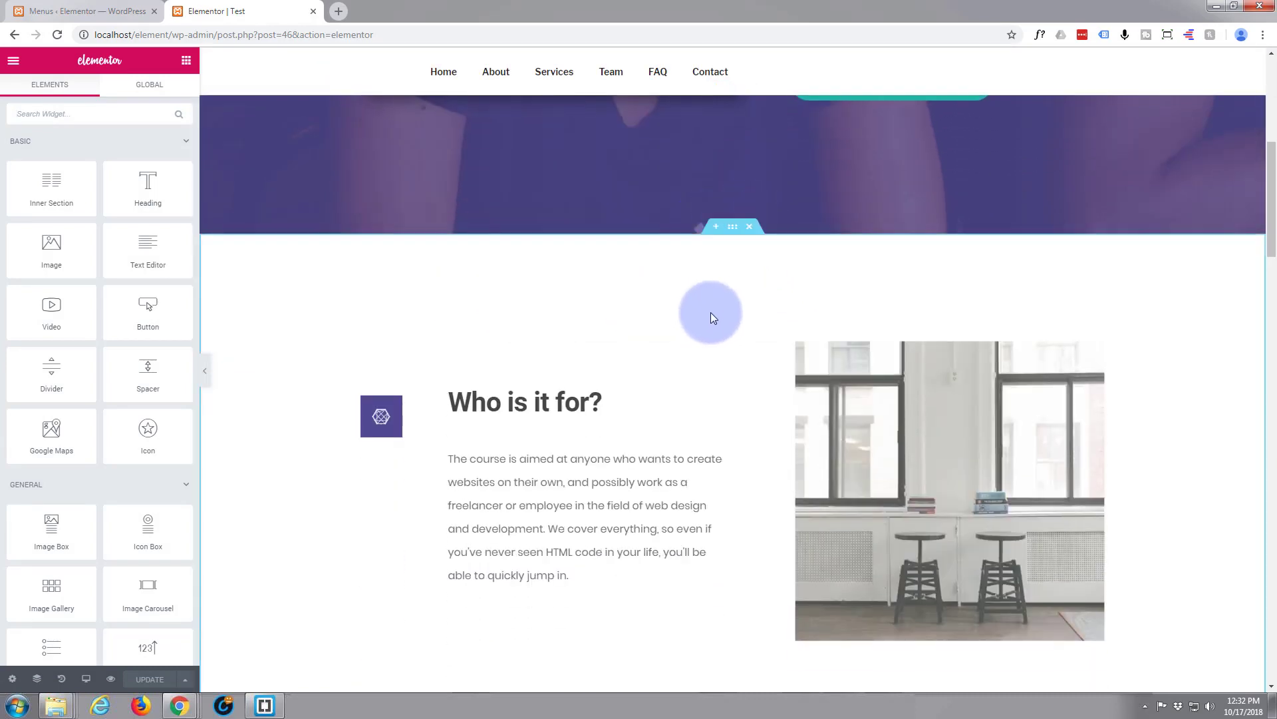
- Open the Edit Section settings for the 'Who is it for?' section
left_click(735, 230)
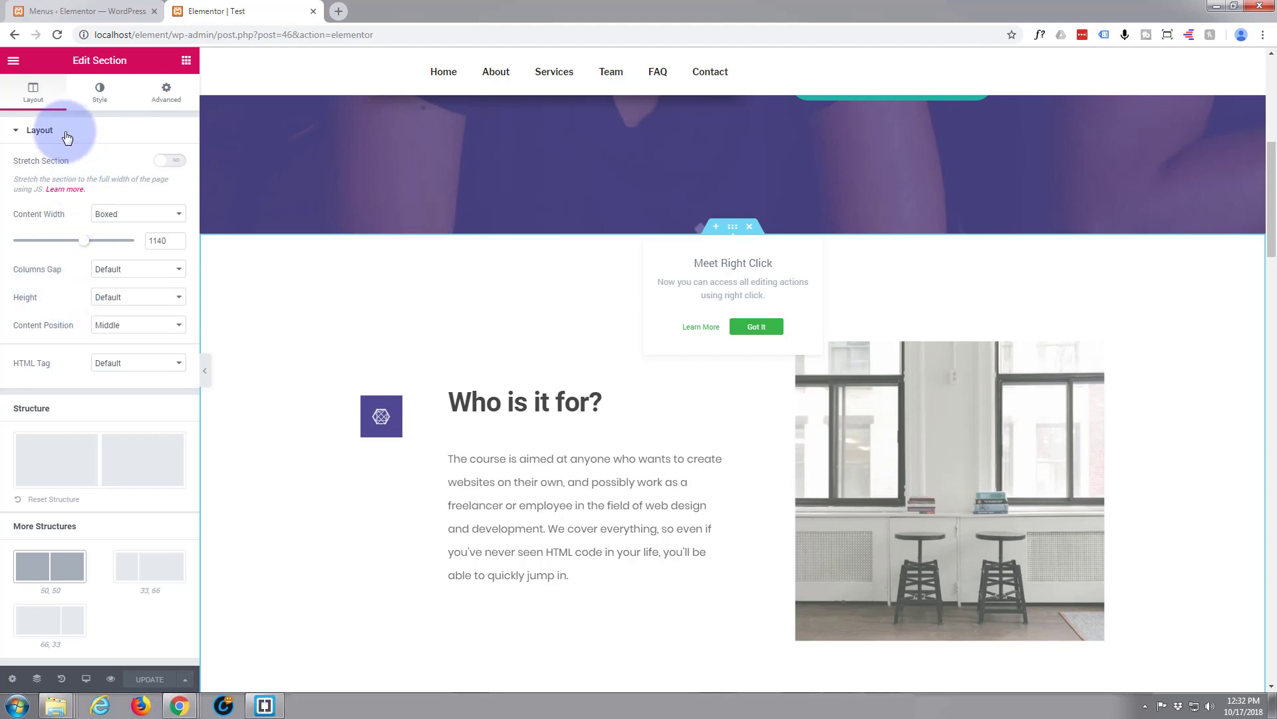
- Enter CSS ID 'about' in the 'Who is it for?' section's Advanced settings
left_click(167, 92)
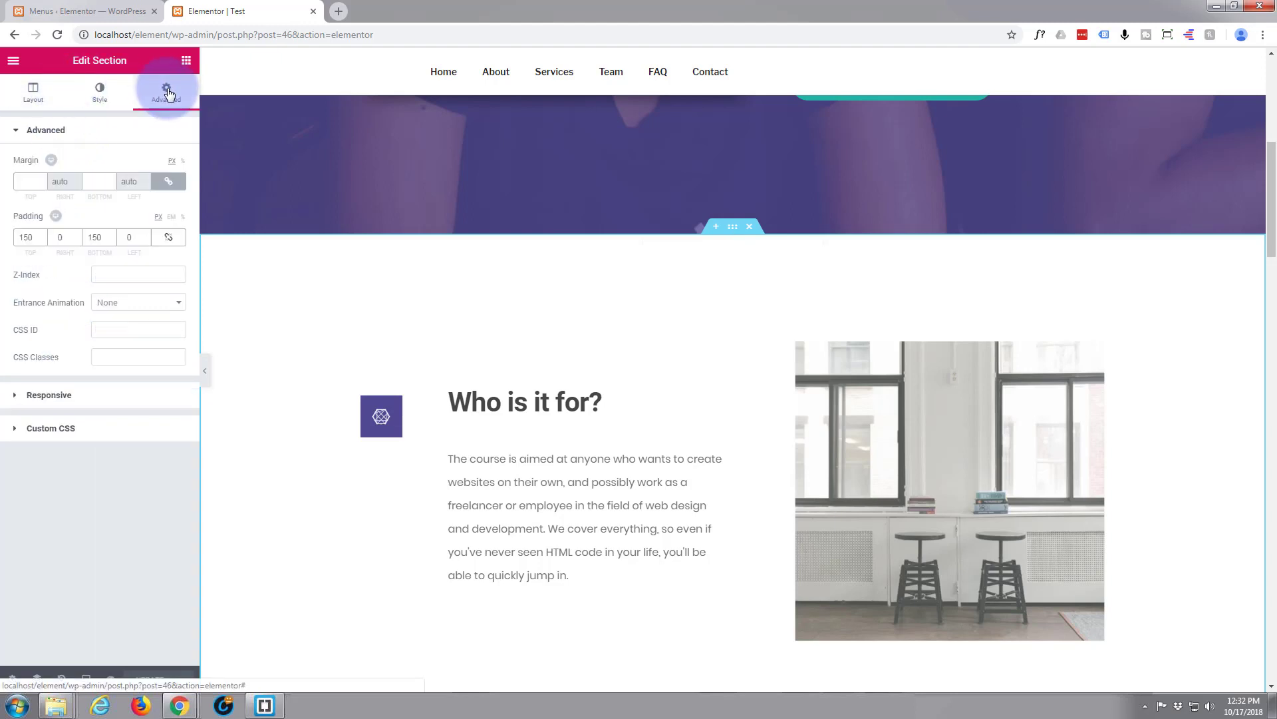
left_click(110, 95)
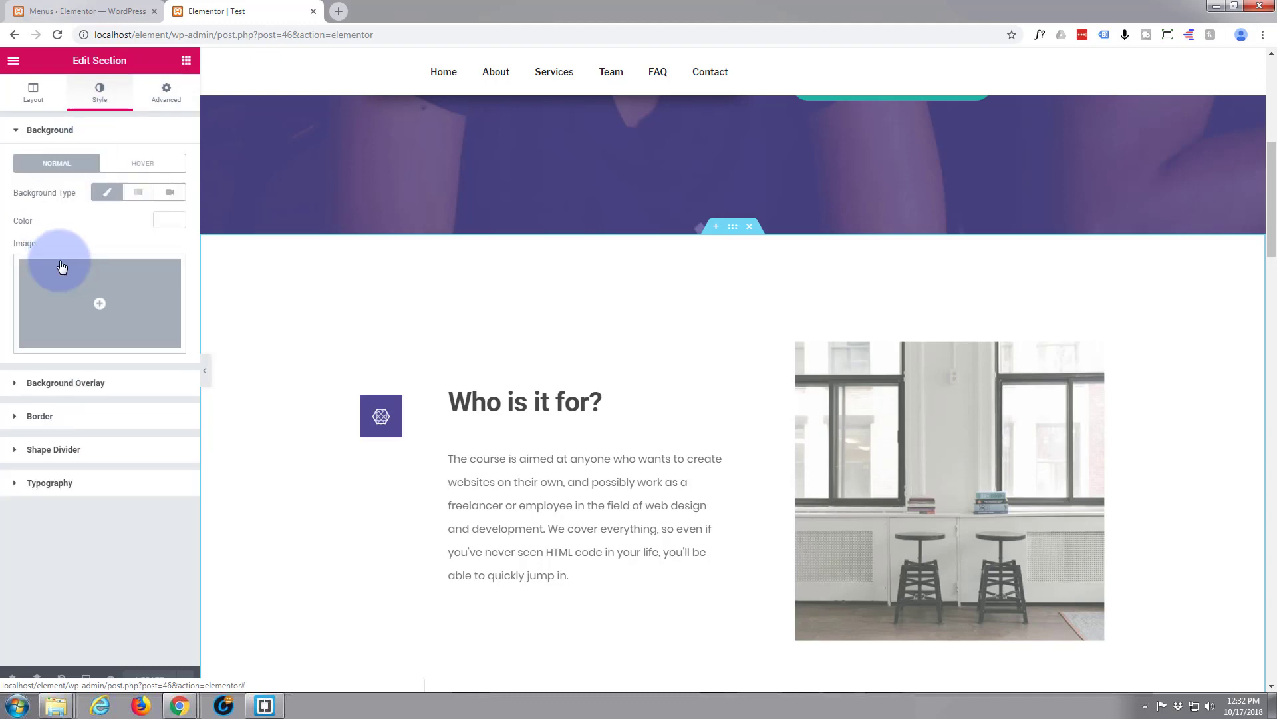
left_click(166, 95)
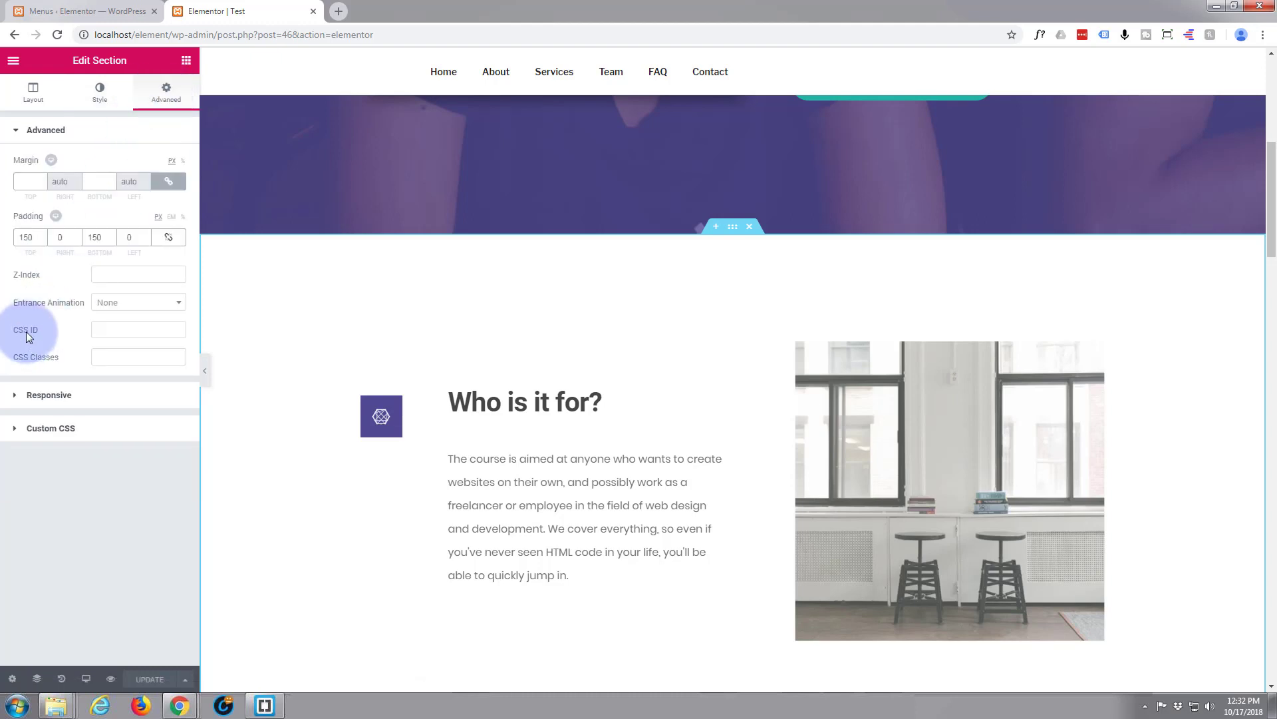
left_click(97, 329)
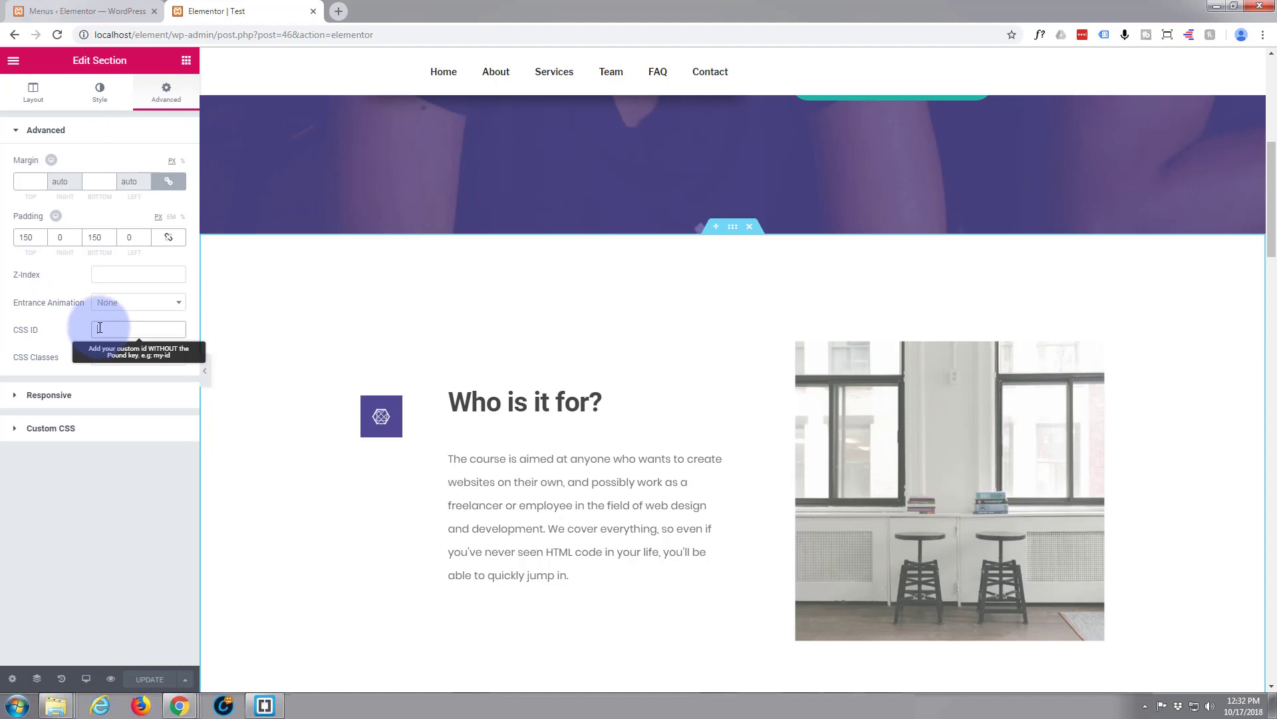
type("about")
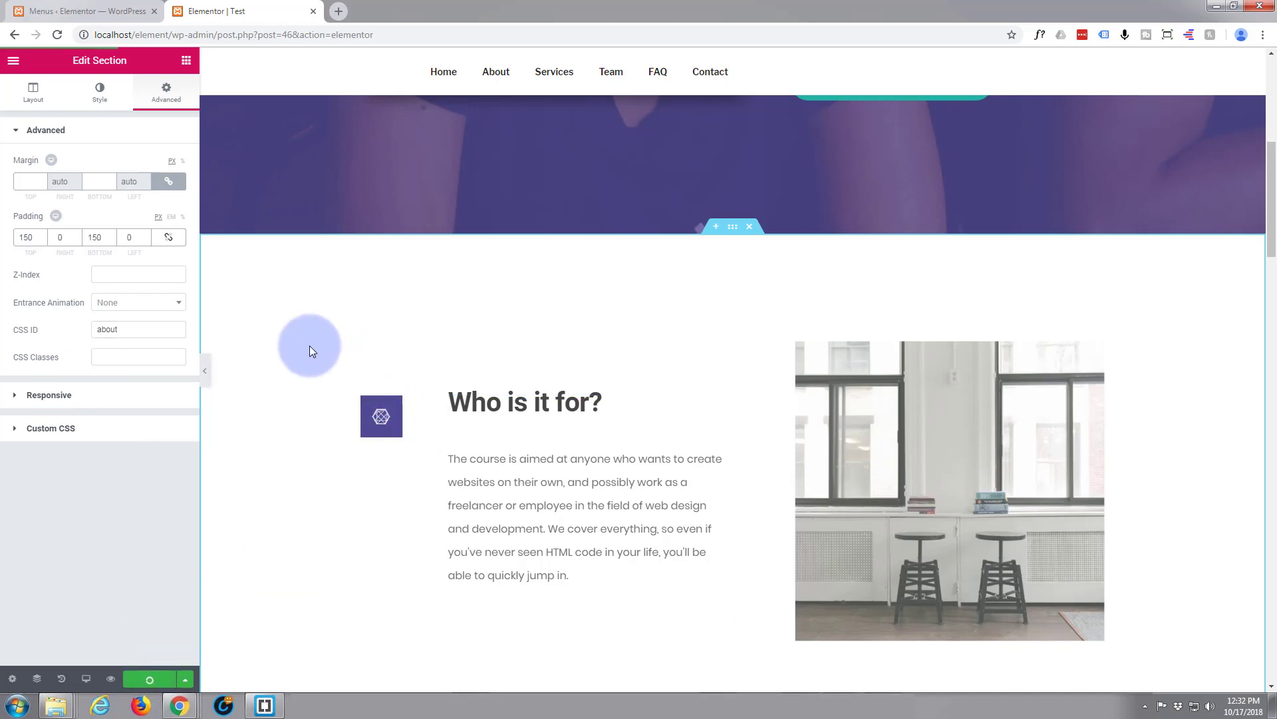
scroll(306, 335, "down", 3)
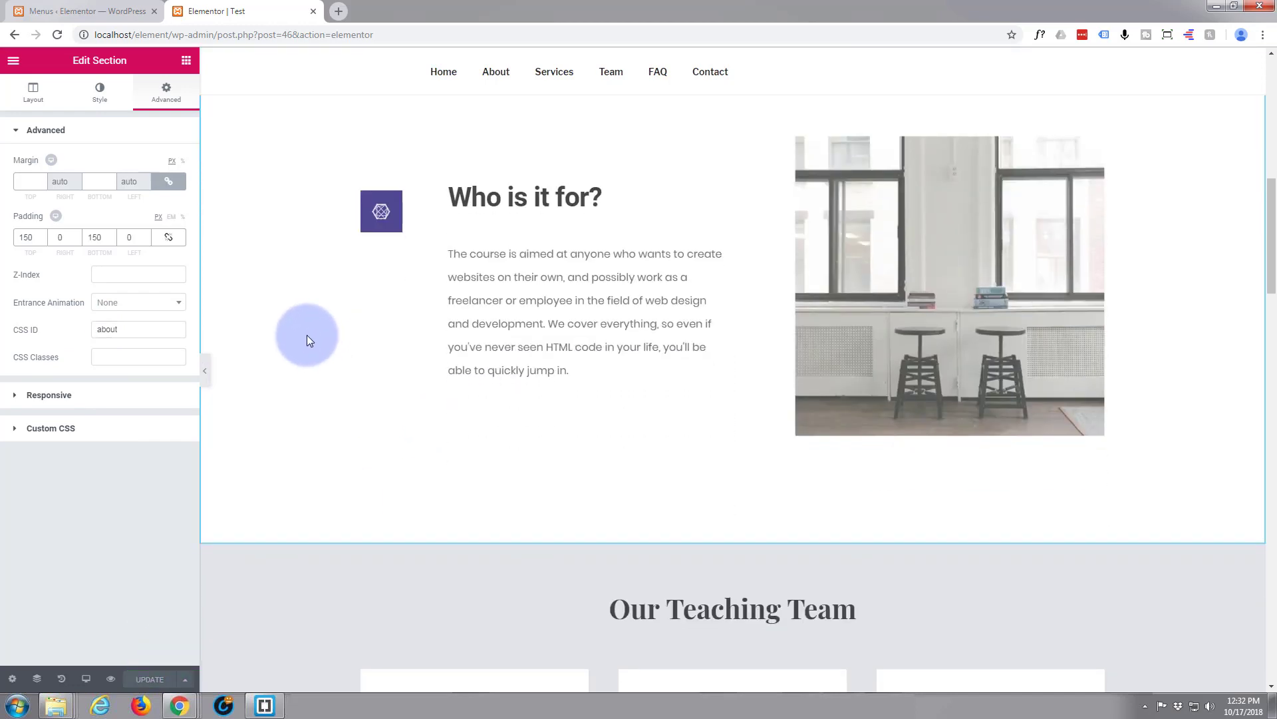
scroll(306, 335, "down", 2)
scroll(306, 335, "down", 1)
scroll(306, 335, "down", 1)
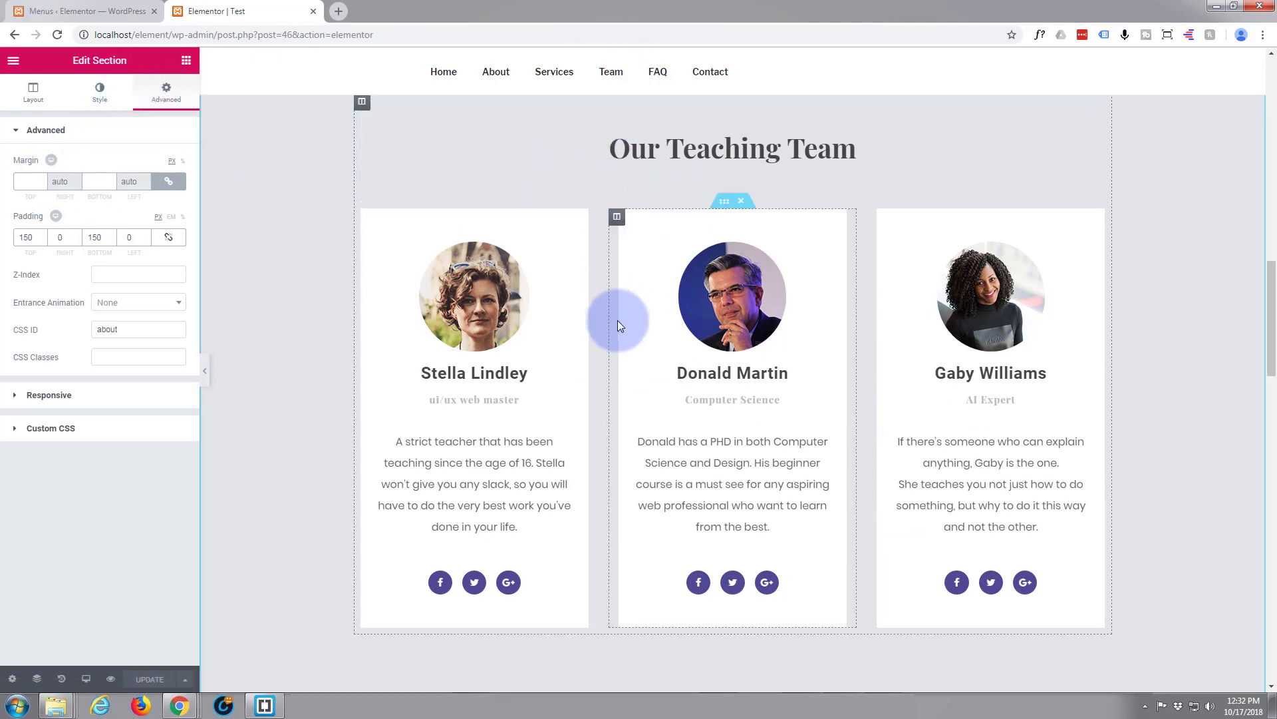
scroll(621, 315, "up", 2)
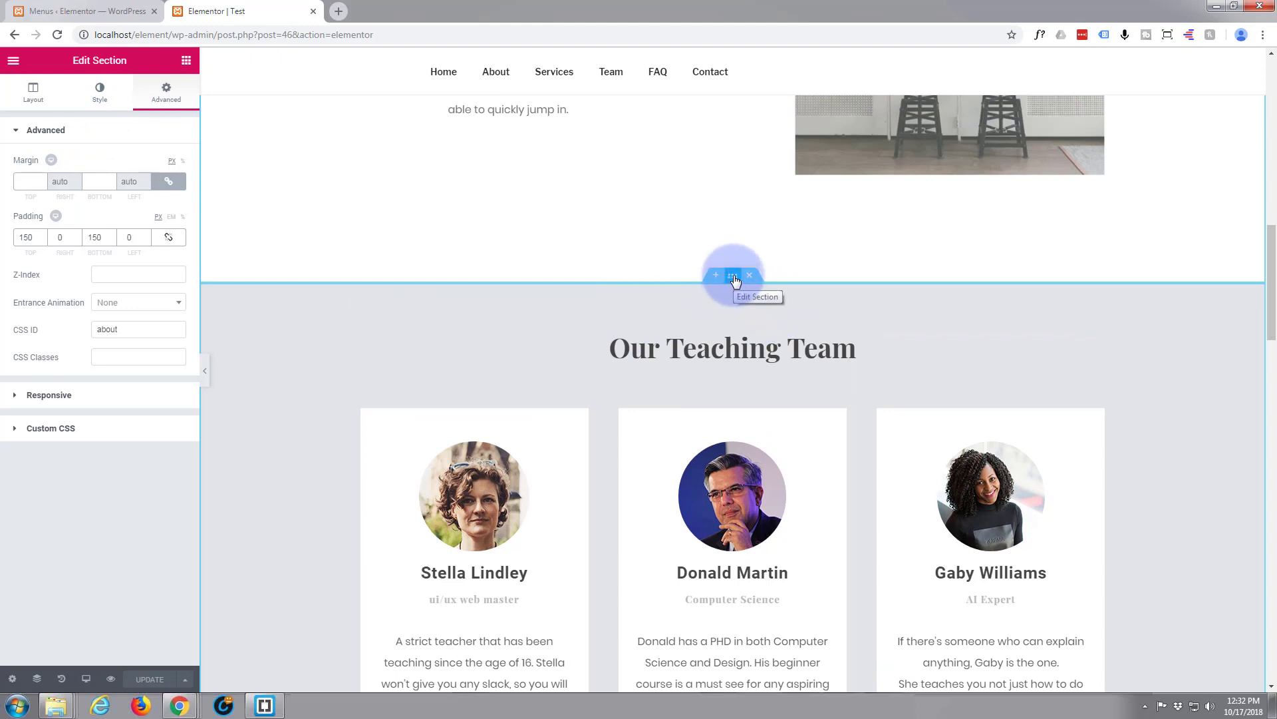
- Give the Our Teaching Team section the CSS ID 'team' under Advanced
left_click(736, 281)
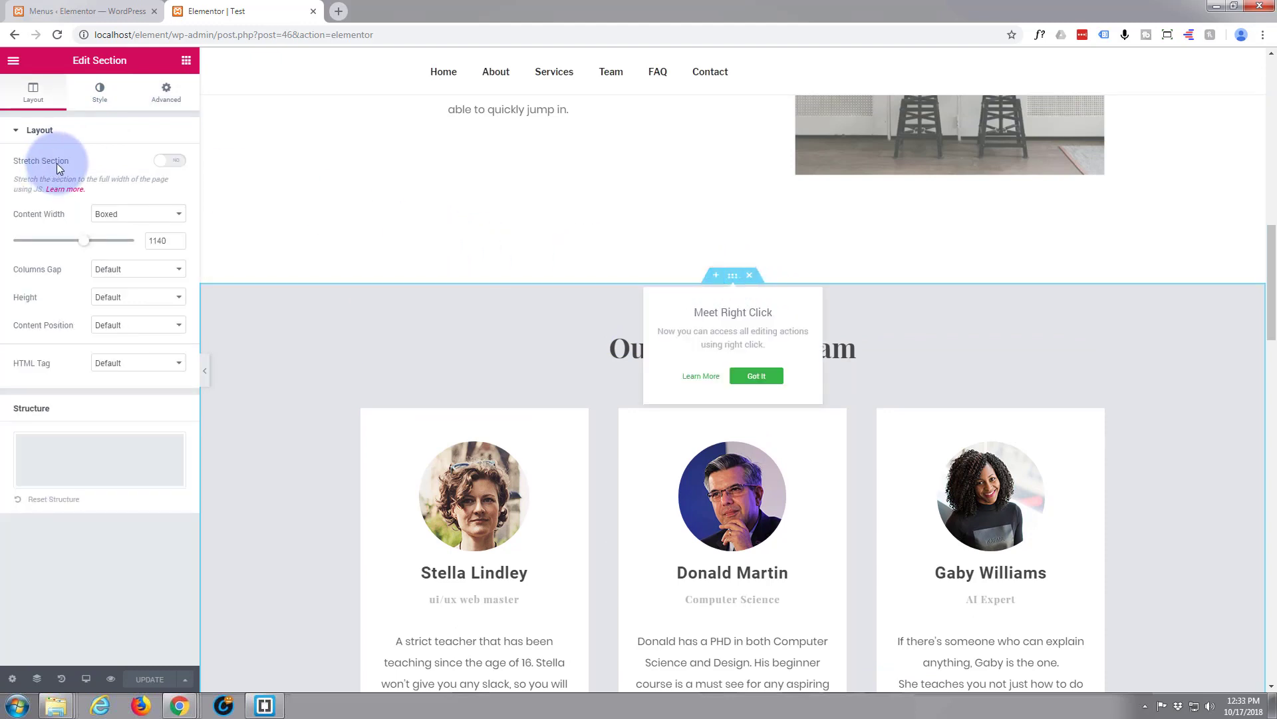
left_click(169, 108)
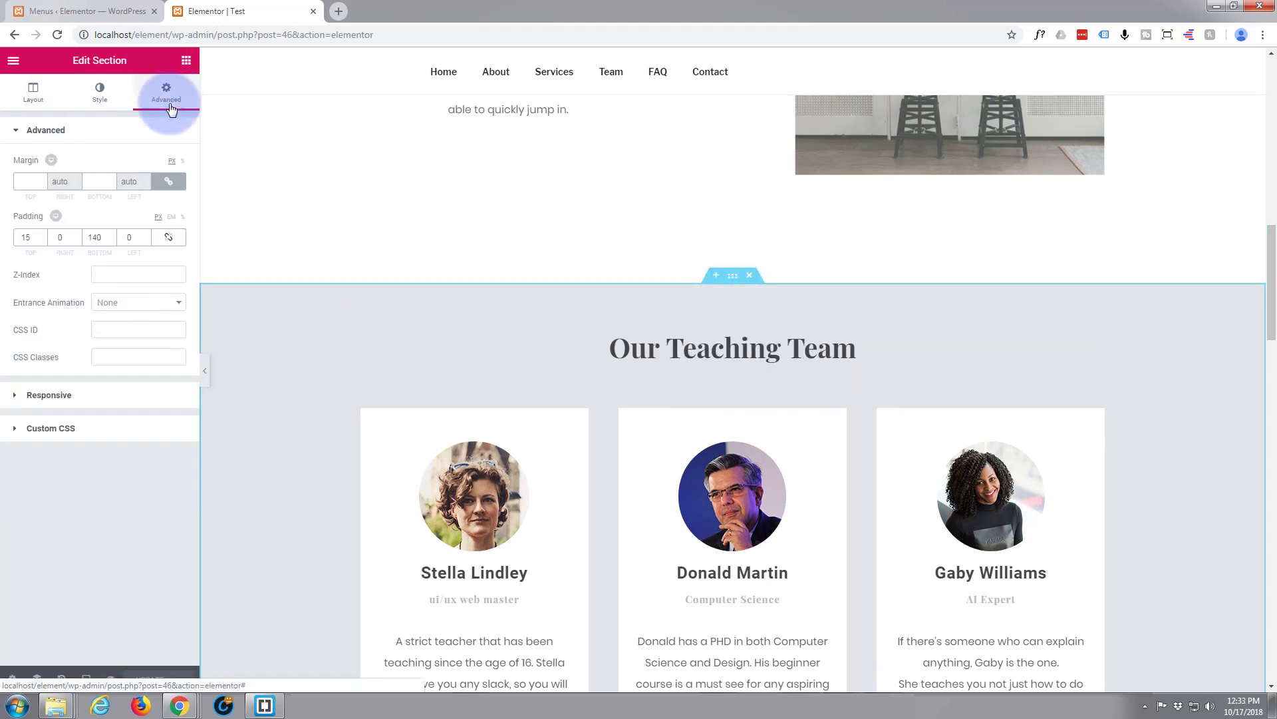
left_click(112, 330)
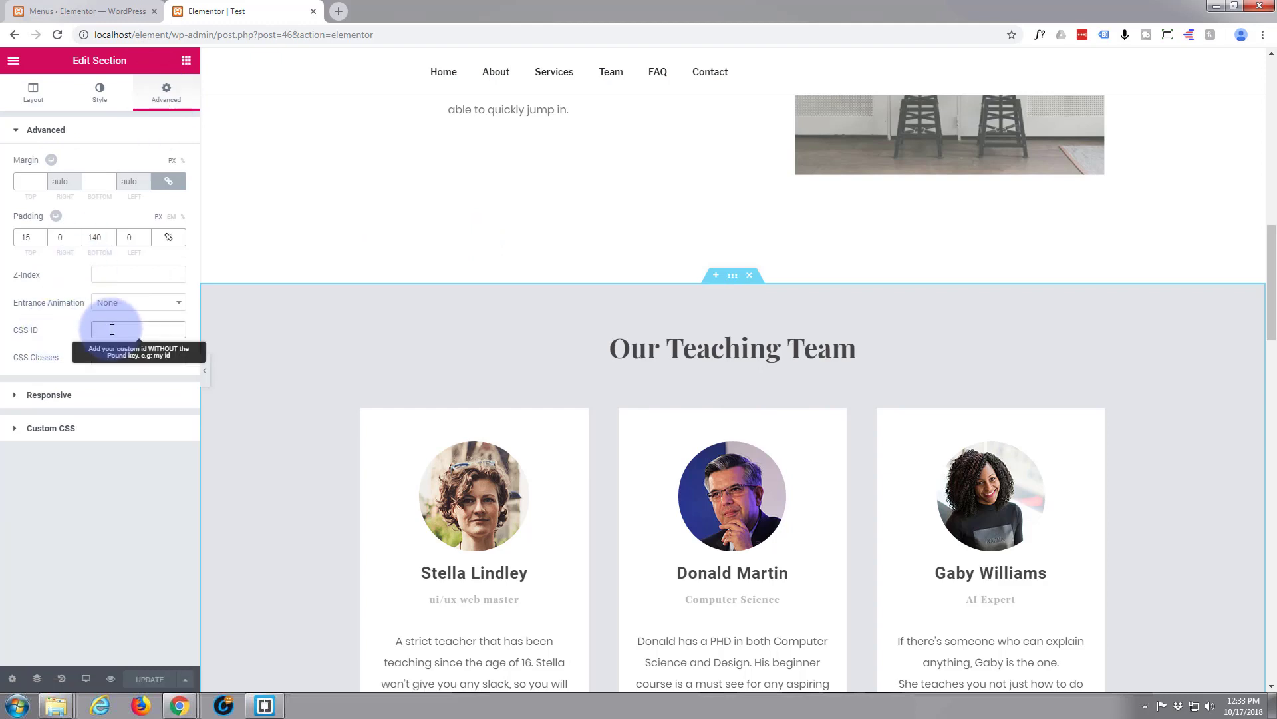
type("team")
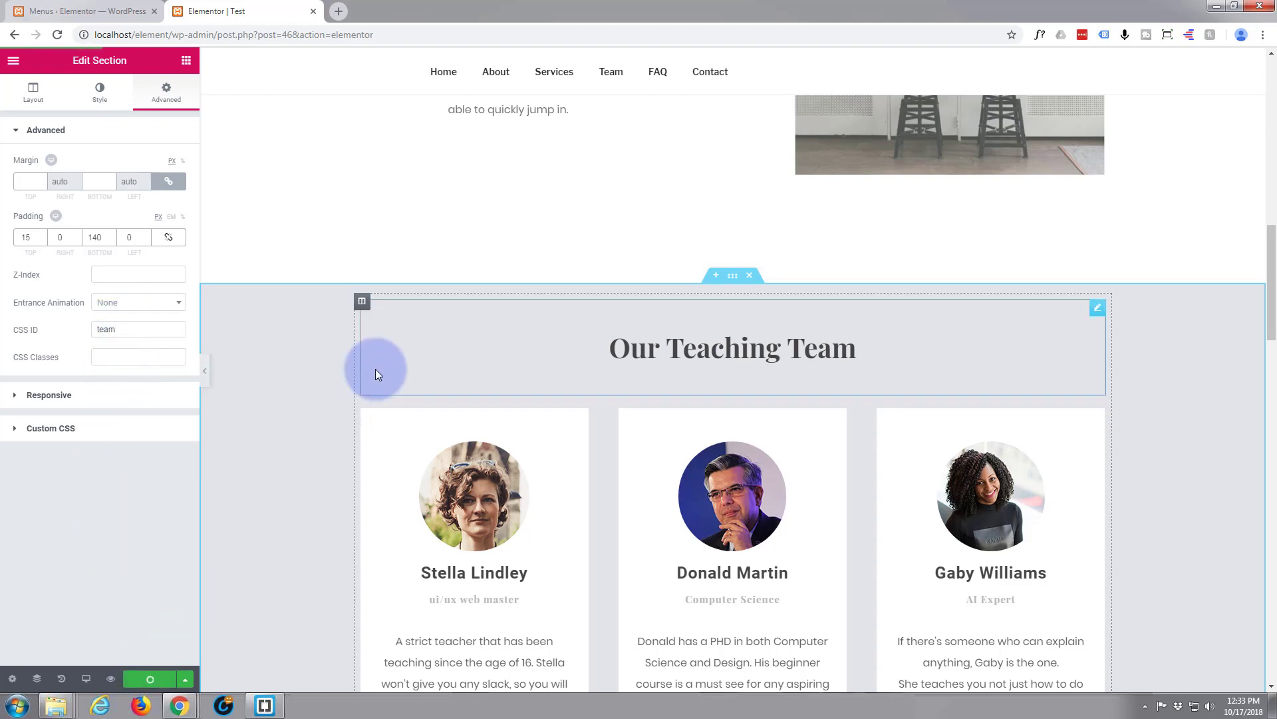
scroll(376, 367, "down", 3)
scroll(376, 370, "down", 1)
scroll(376, 370, "down", 1)
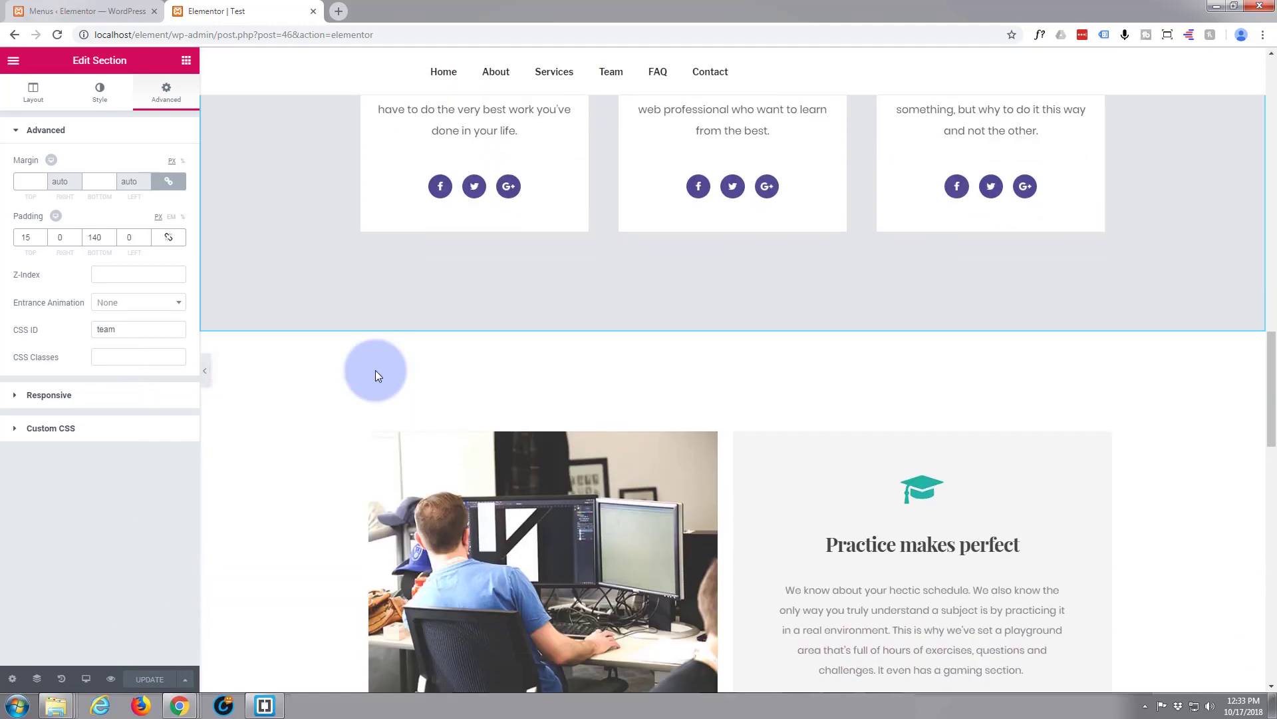
scroll(376, 370, "down", 1)
scroll(376, 371, "down", 1)
scroll(376, 370, "down", 1)
scroll(375, 370, "down", 2)
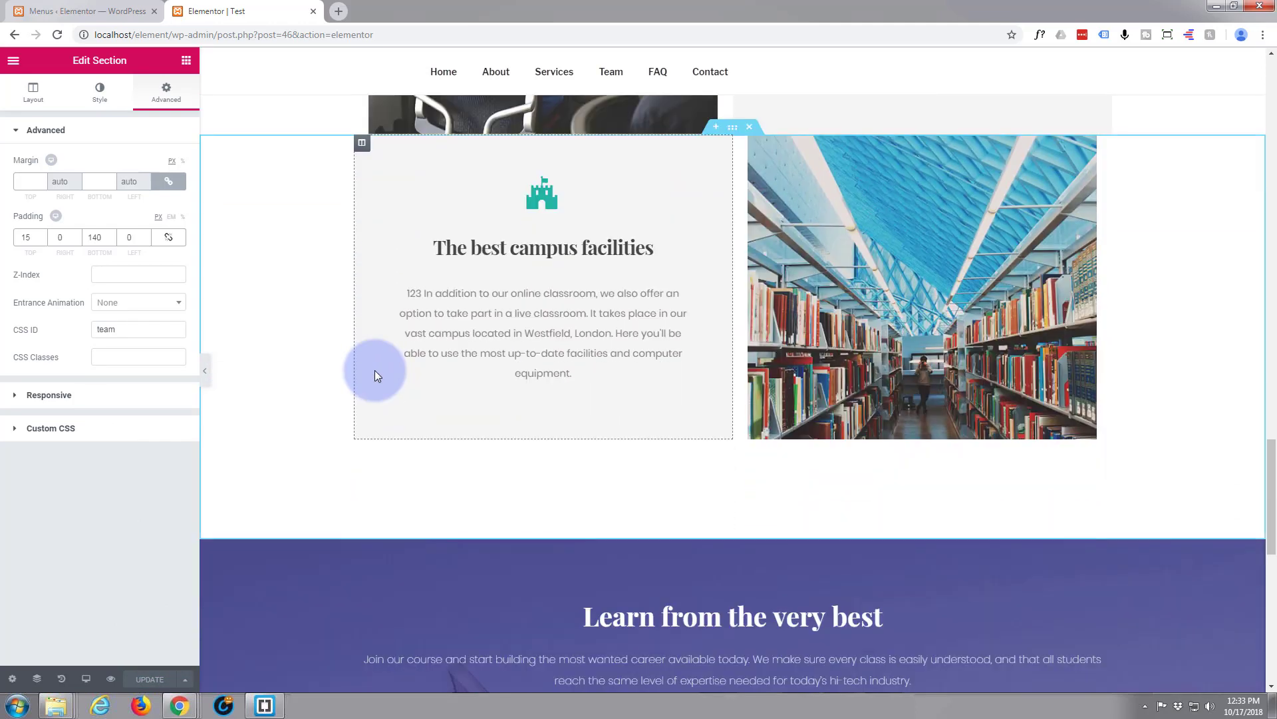
scroll(375, 371, "down", 2)
scroll(374, 377, "down", 1)
scroll(374, 376, "down", 1)
scroll(374, 376, "up", 1)
scroll(375, 377, "up", 2)
scroll(375, 376, "up", 2)
scroll(374, 376, "up", 1)
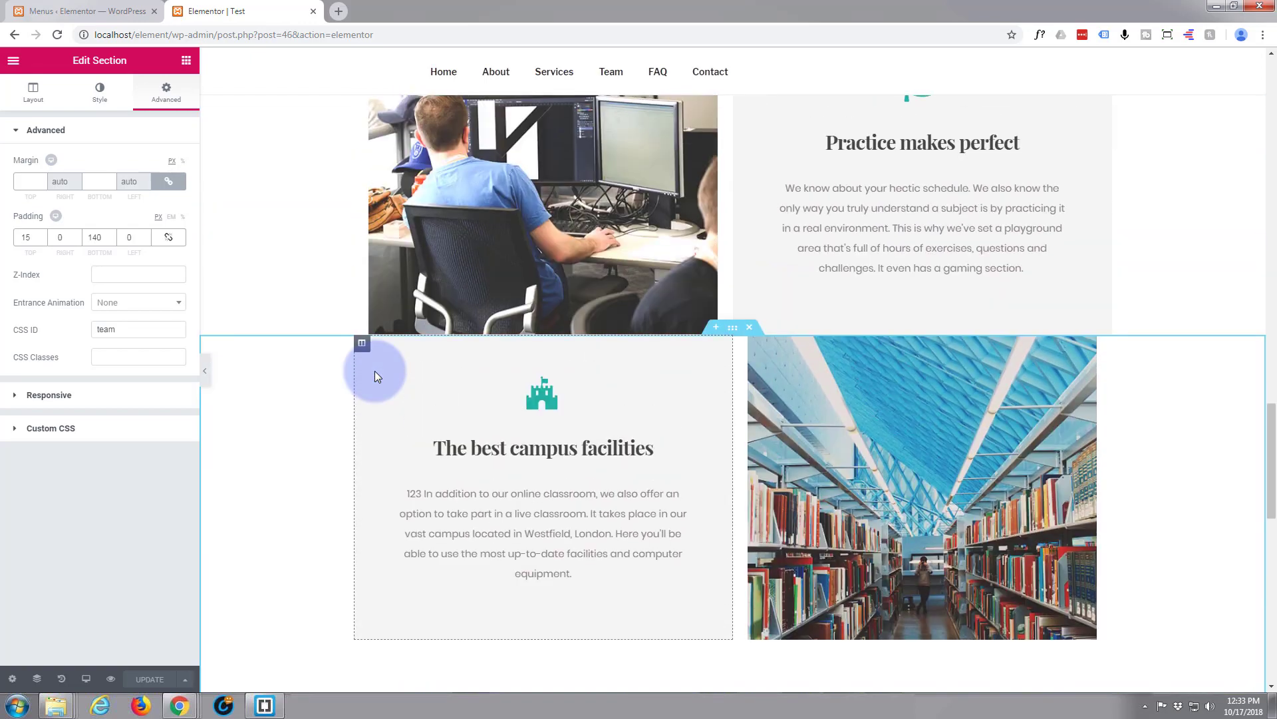
scroll(374, 377, "up", 2)
scroll(374, 370, "up", 1)
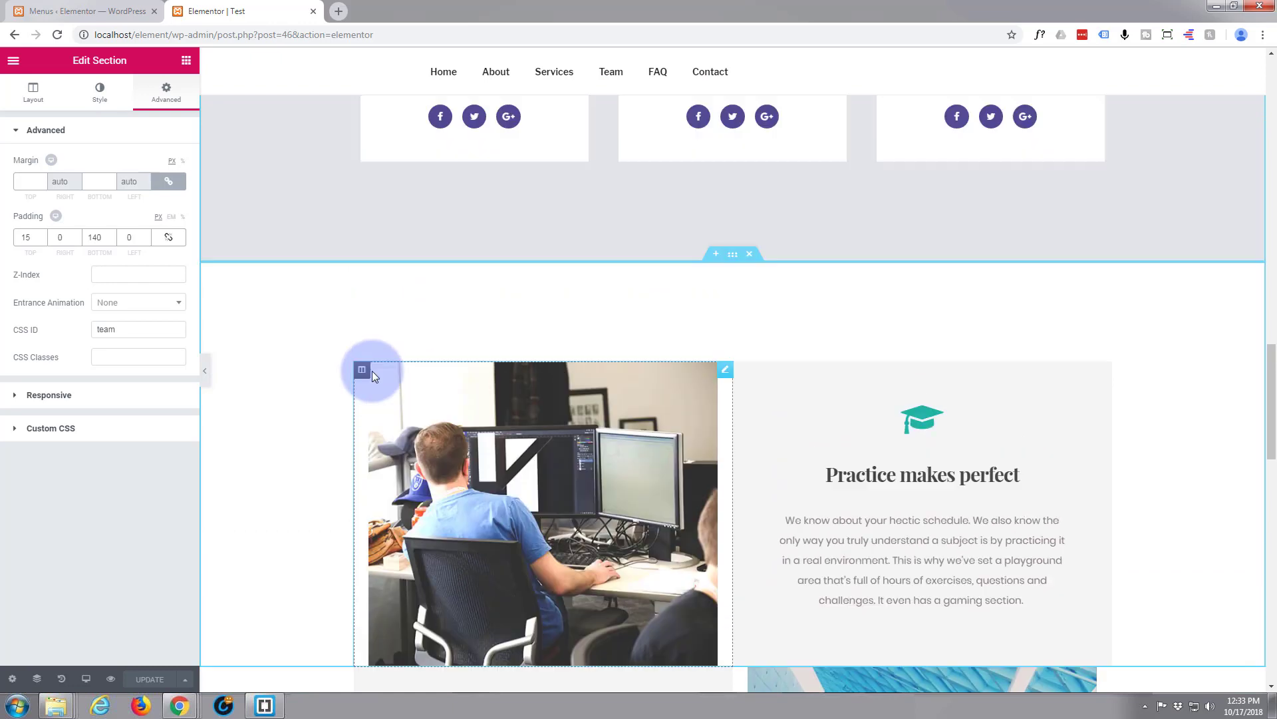
- Give the Practice makes perfect section the CSS ID 'faq' and save the page
left_click(734, 262)
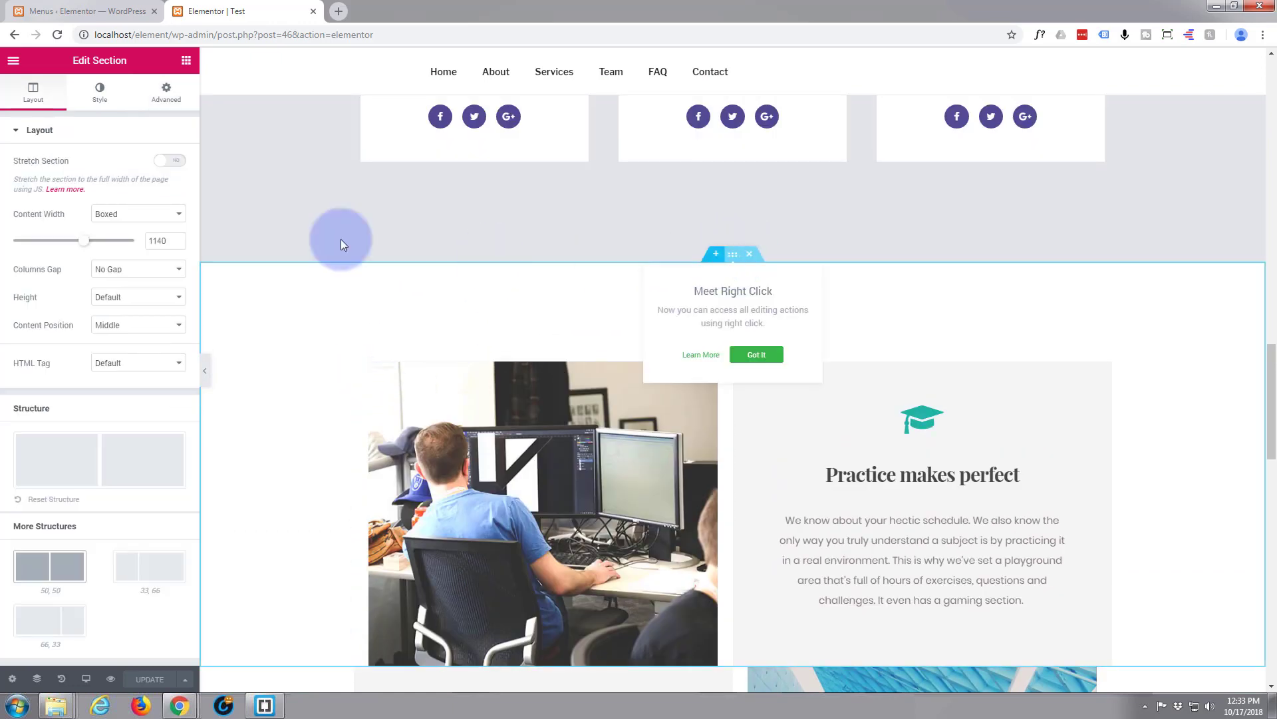
left_click(166, 93)
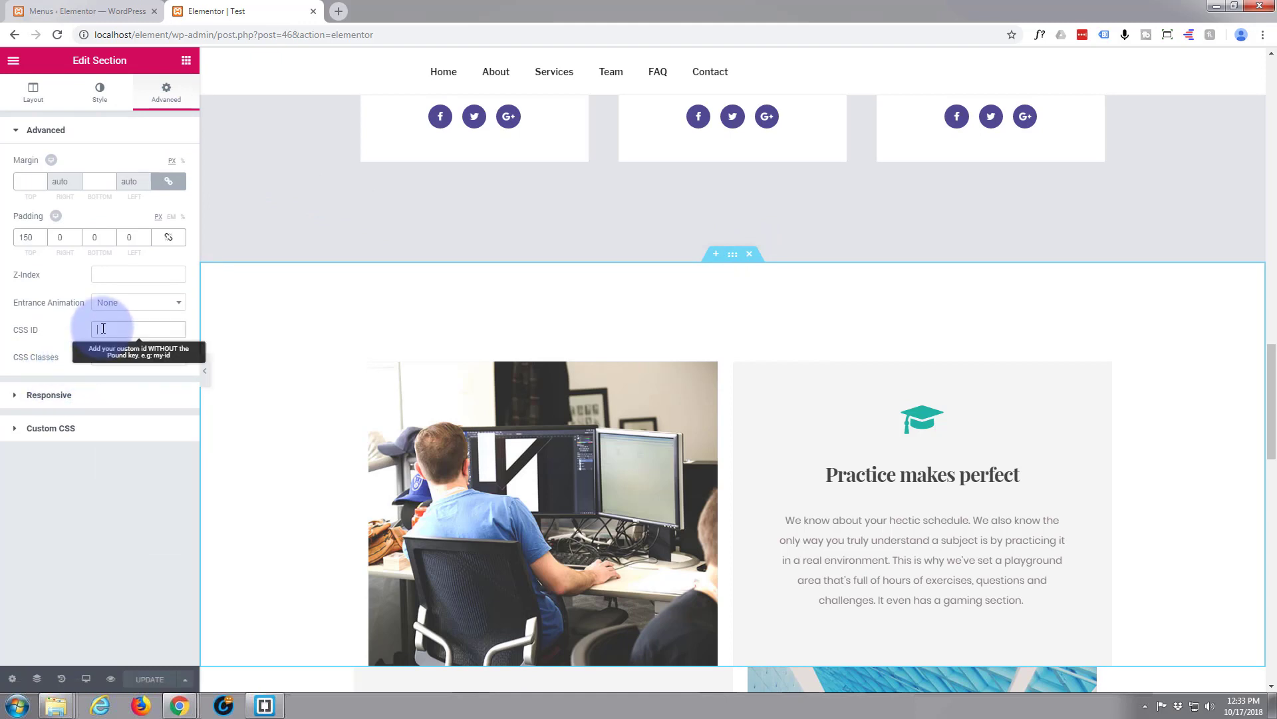
type("tab")
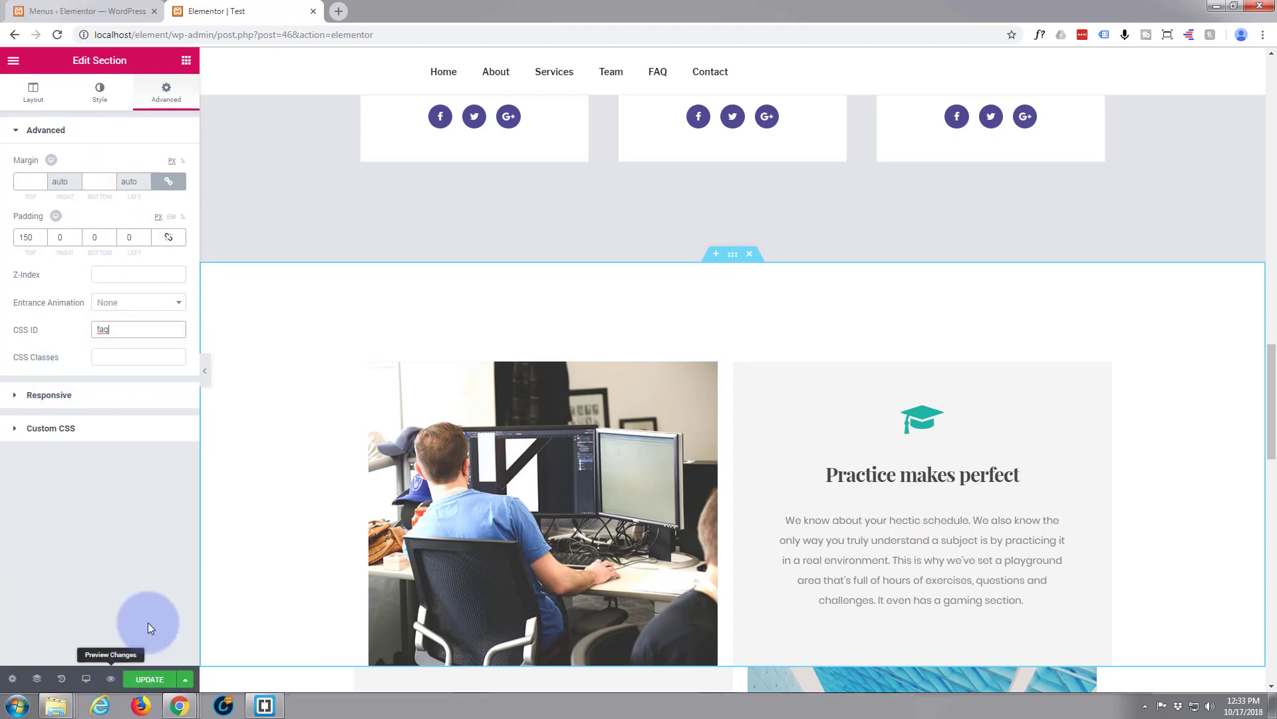
left_click(149, 680)
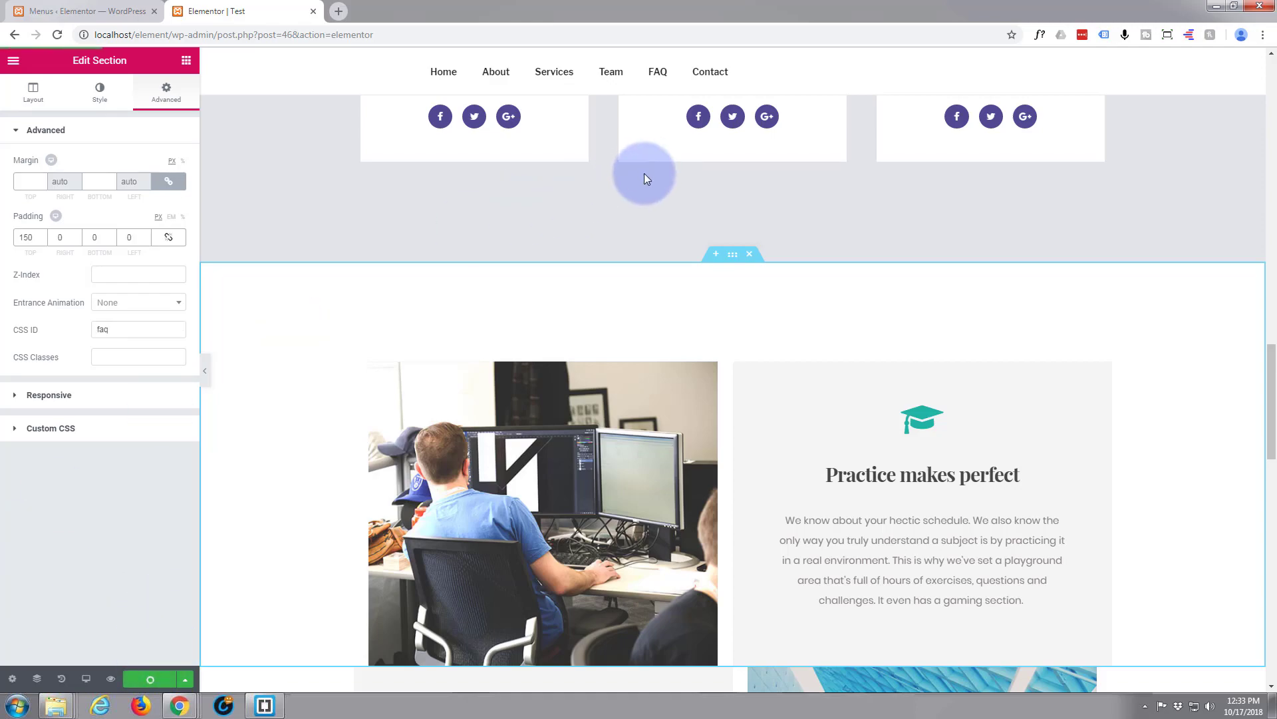
scroll(645, 251, "down", 2)
scroll(646, 251, "down", 2)
scroll(645, 252, "down", 3)
scroll(647, 250, "down", 3)
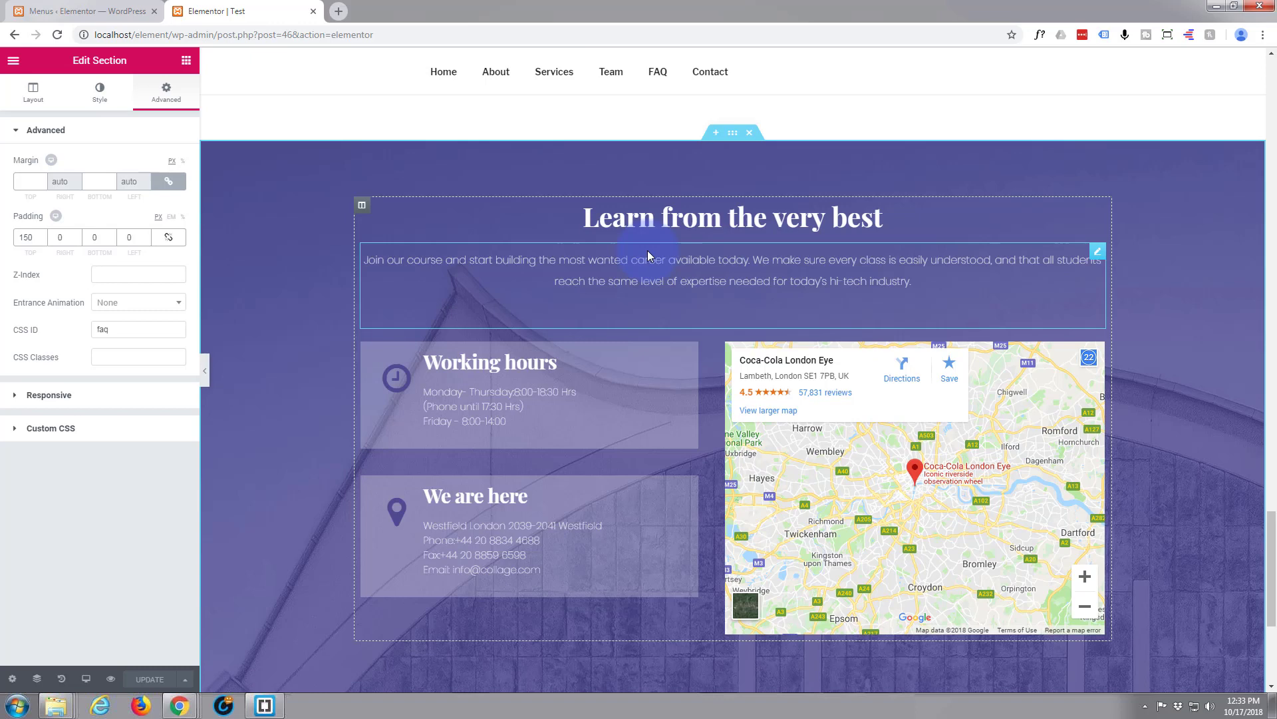
scroll(648, 250, "down", 1)
scroll(647, 250, "up", 1)
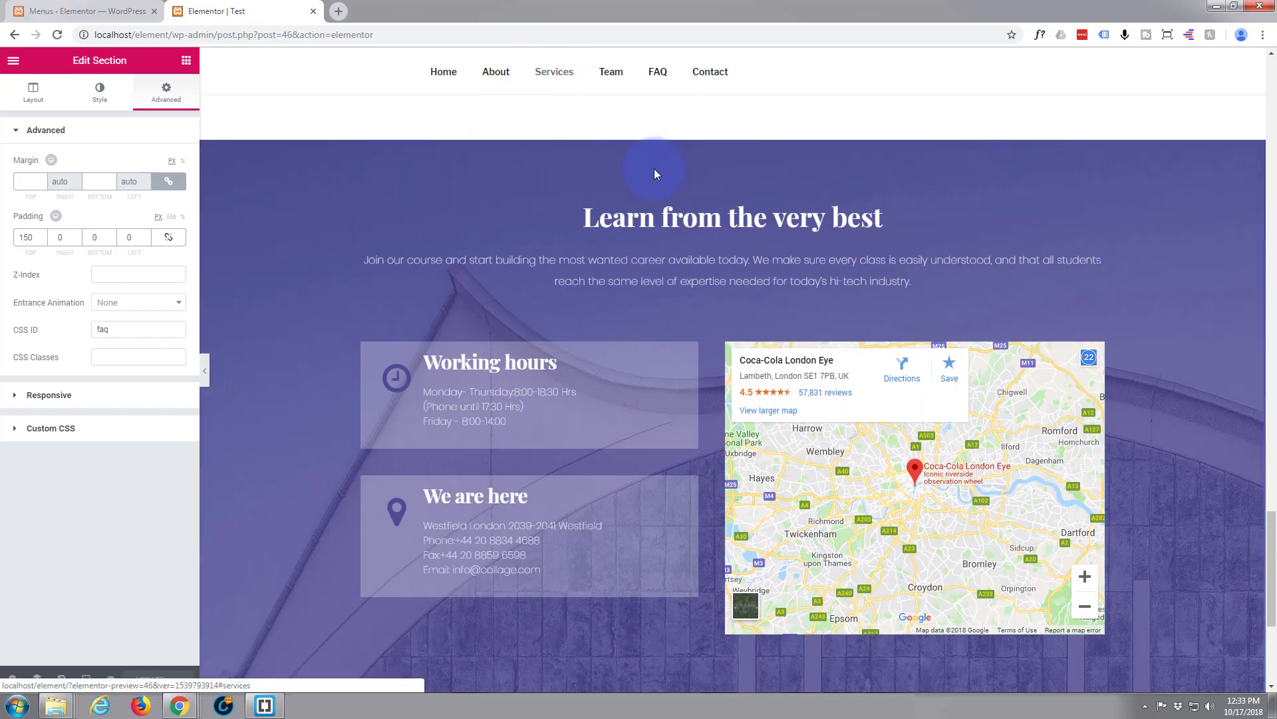
scroll(653, 193, "up", 1)
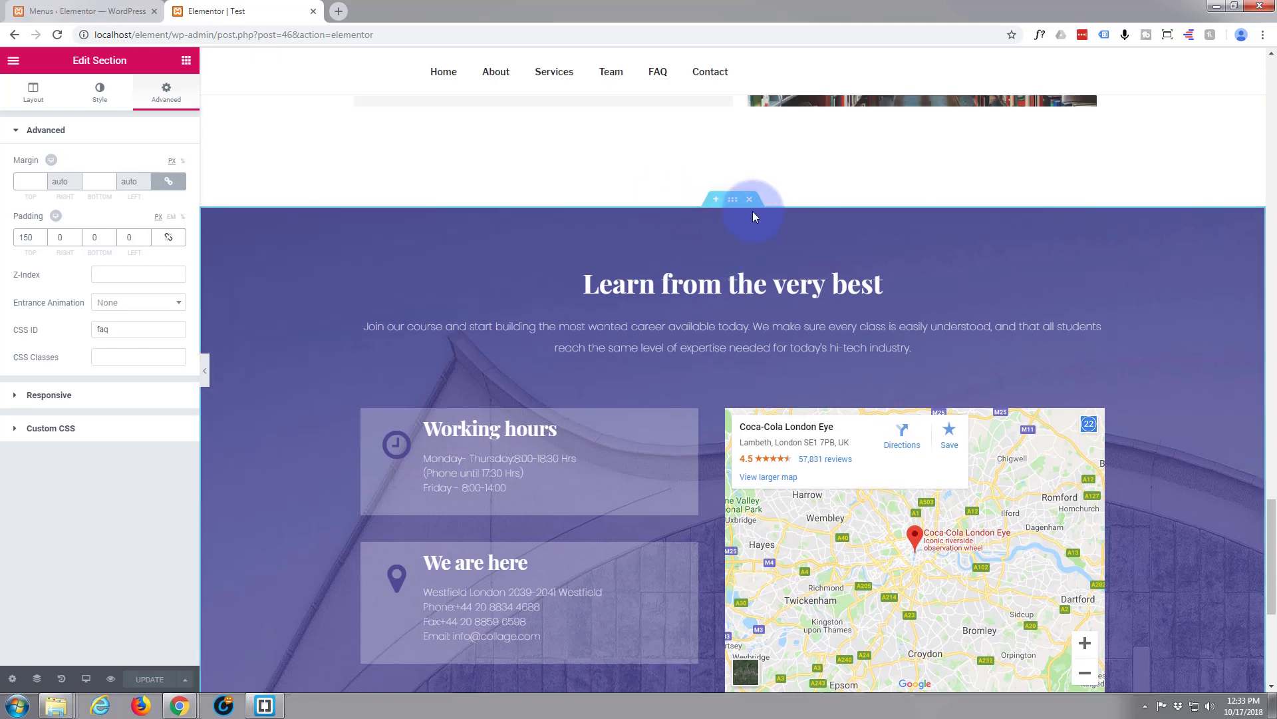
scroll(697, 239, "down", 2)
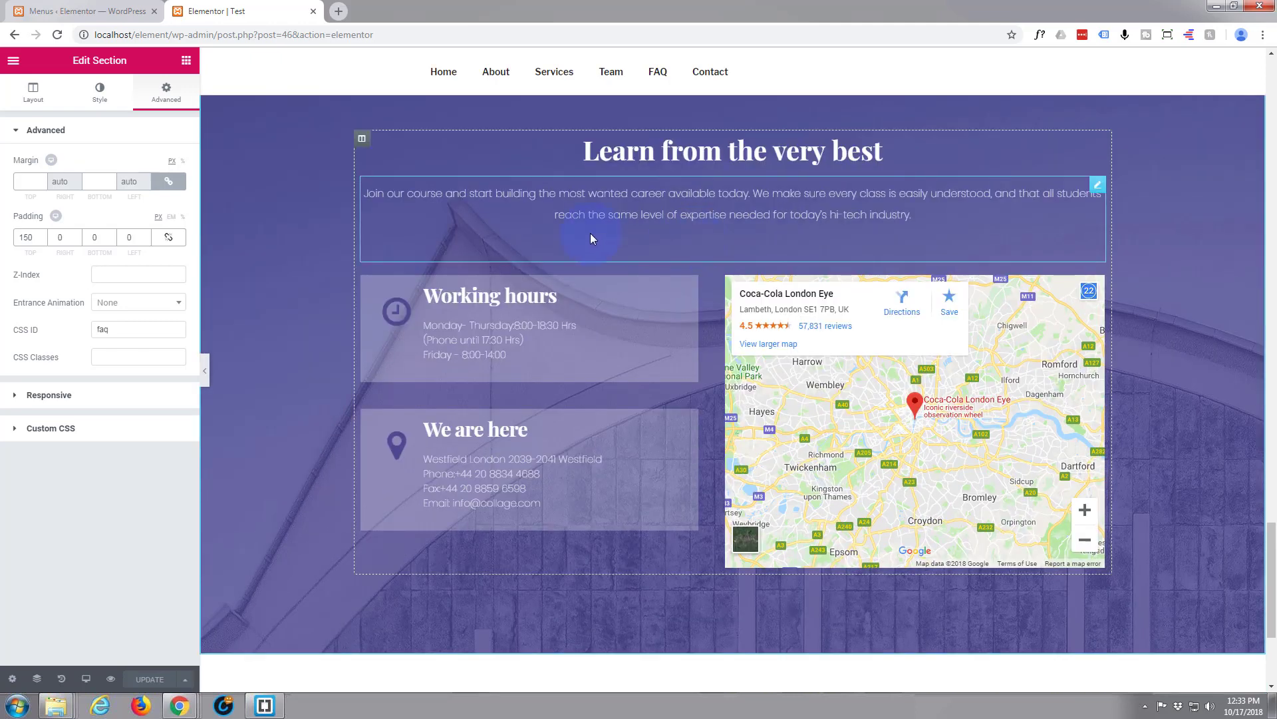
scroll(672, 179, "up", 2)
- Give the Learn from the very best section the CSS ID 'contact' and update the page
left_click(734, 205)
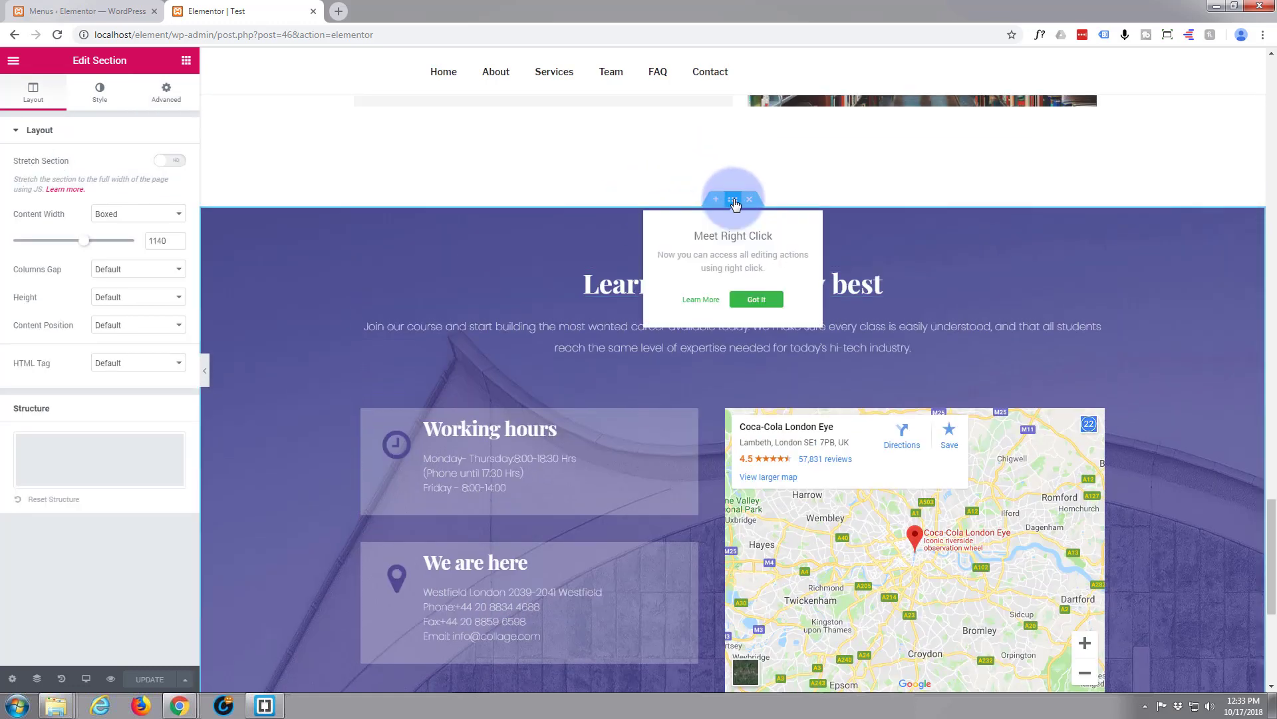
left_click(167, 91)
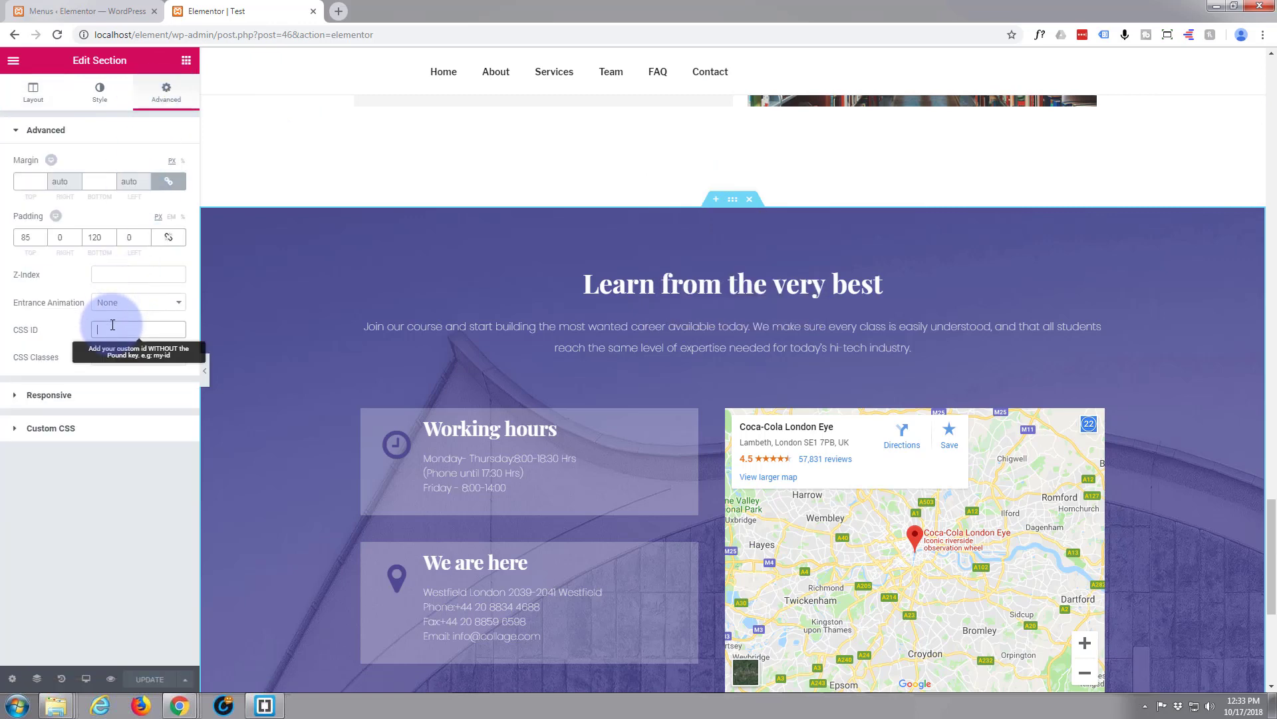
type("contact")
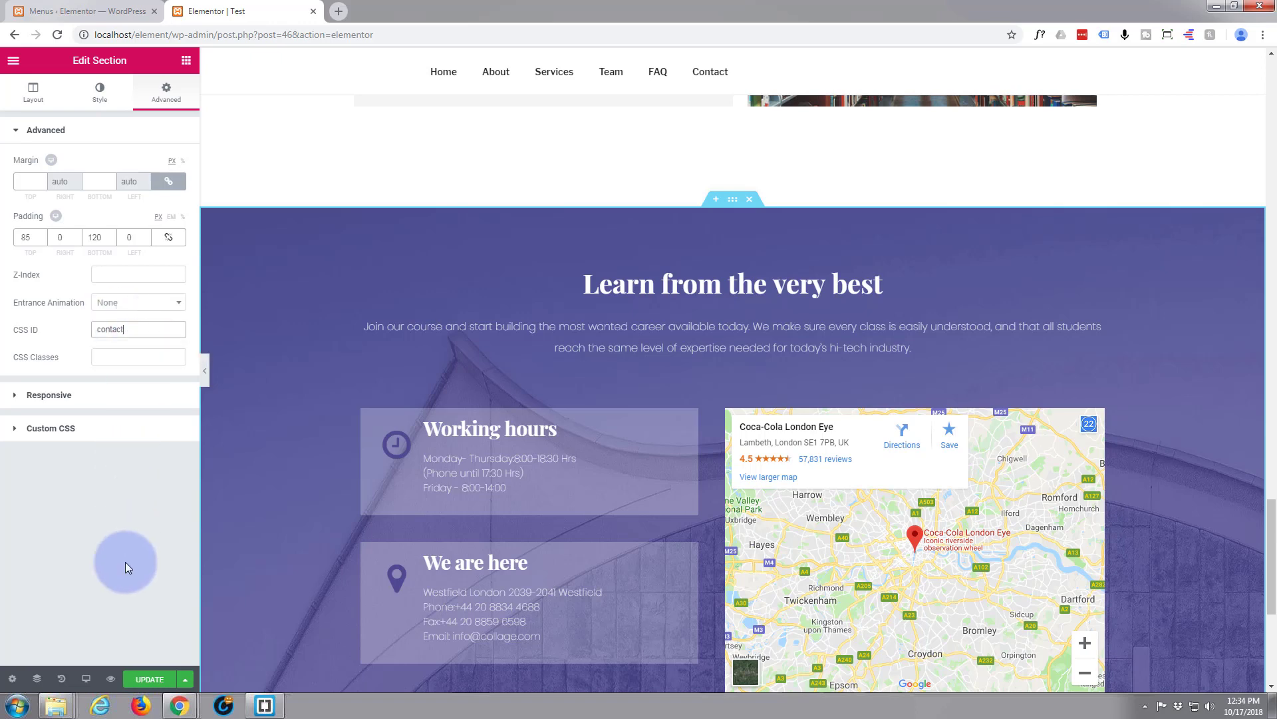
left_click(154, 681)
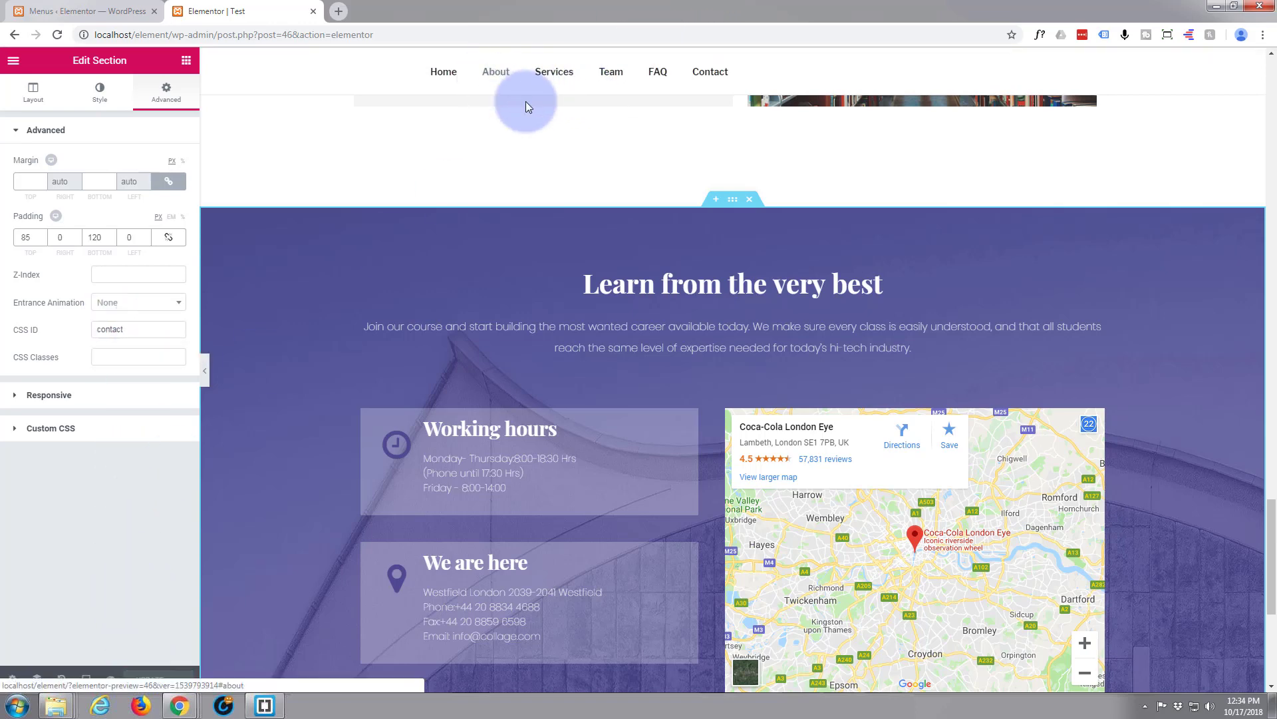
scroll(558, 129, "up", 2)
scroll(560, 124, "up", 2)
scroll(559, 125, "up", 3)
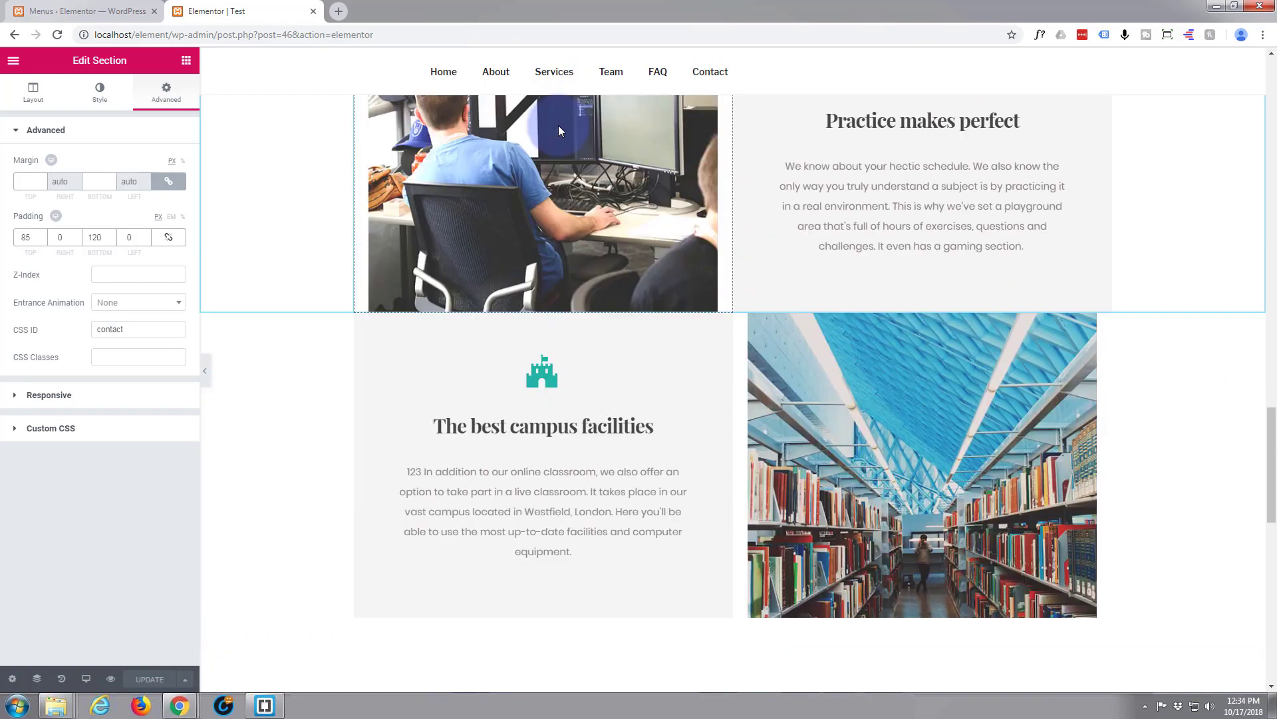
scroll(559, 125, "up", 1)
scroll(559, 125, "up", 2)
scroll(558, 125, "up", 2)
scroll(559, 125, "up", 3)
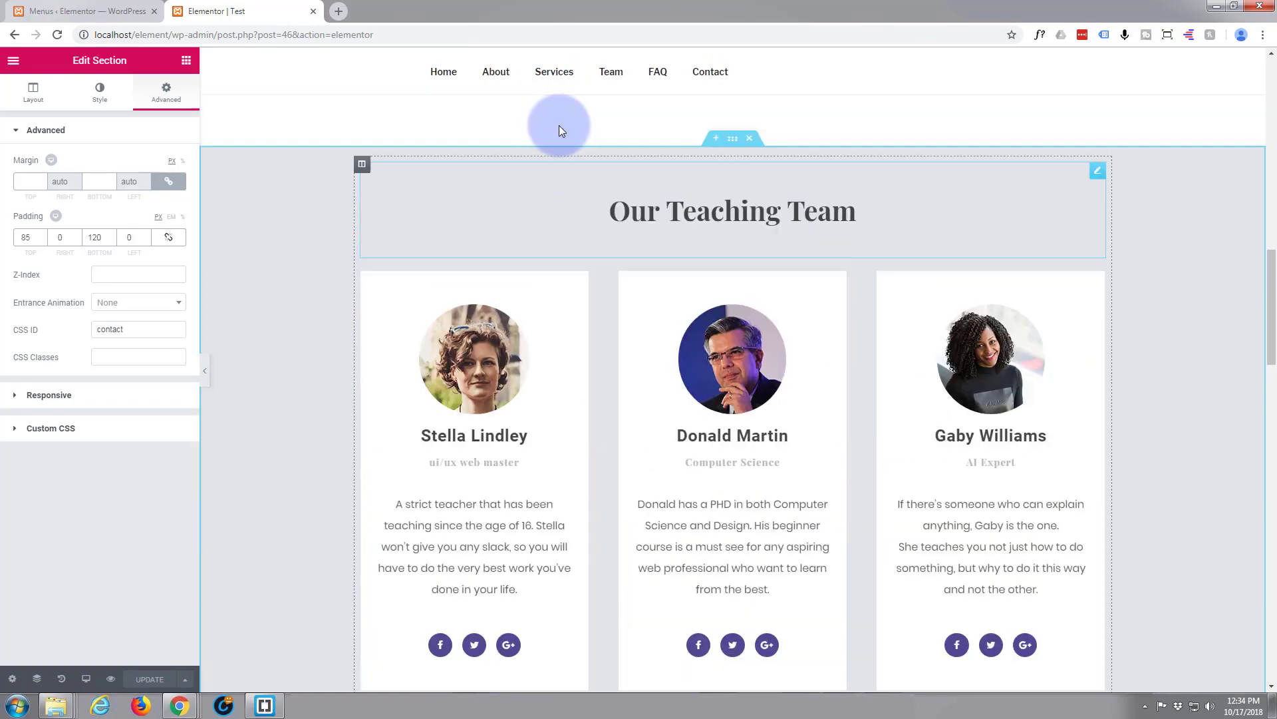
scroll(559, 125, "up", 2)
scroll(559, 125, "up", 2)
scroll(558, 124, "up", 1)
scroll(559, 125, "up", 1)
scroll(558, 125, "up", 2)
scroll(559, 125, "down", 3)
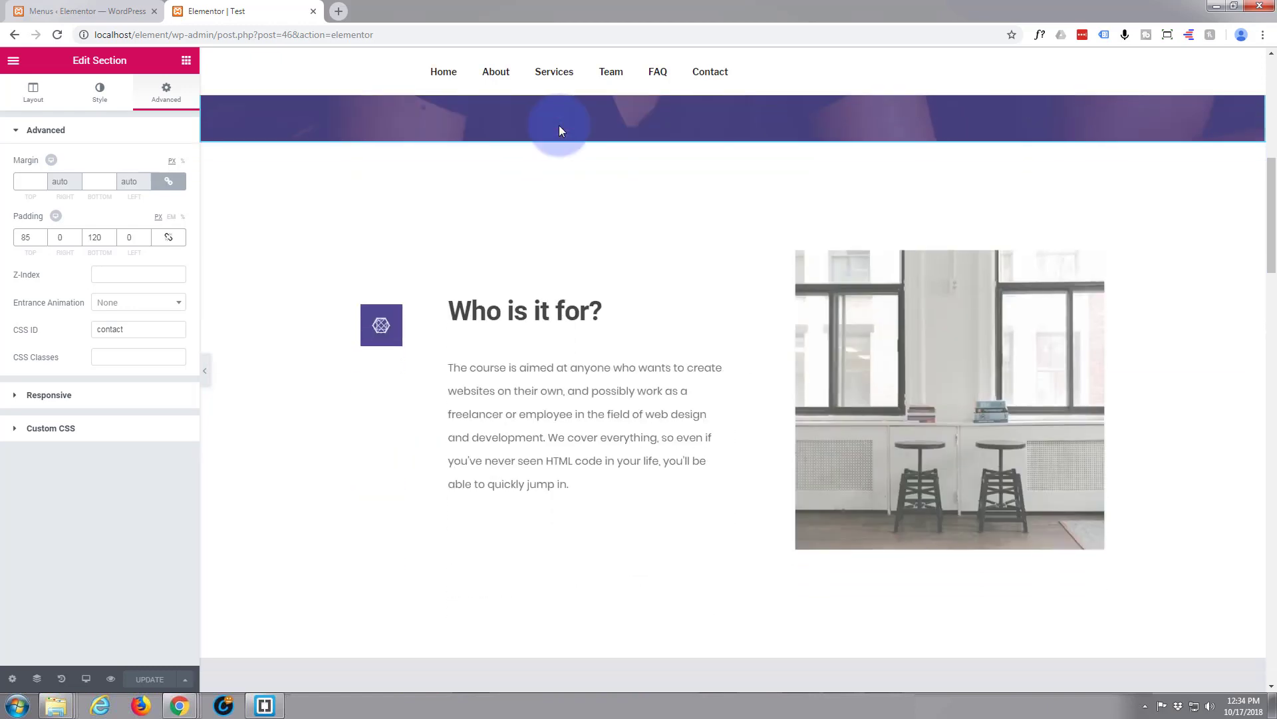
scroll(559, 125, "down", 3)
scroll(561, 121, "down", 2)
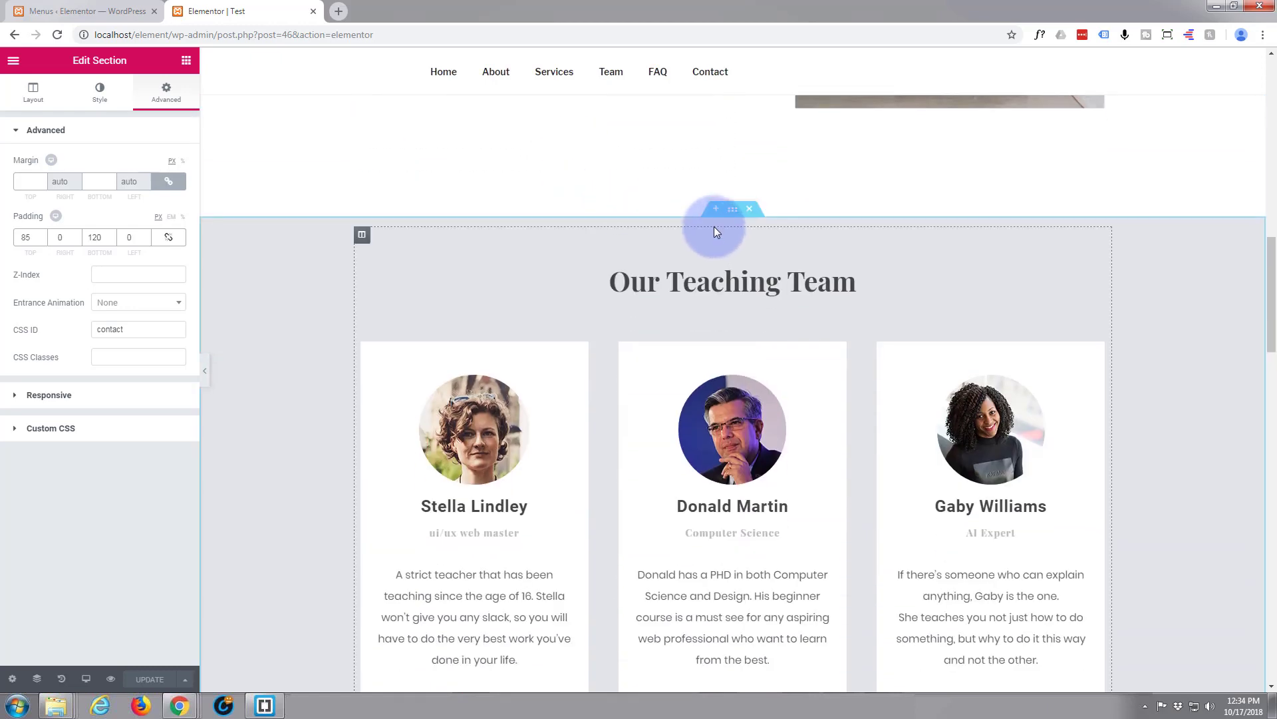
mouse_move(716, 210)
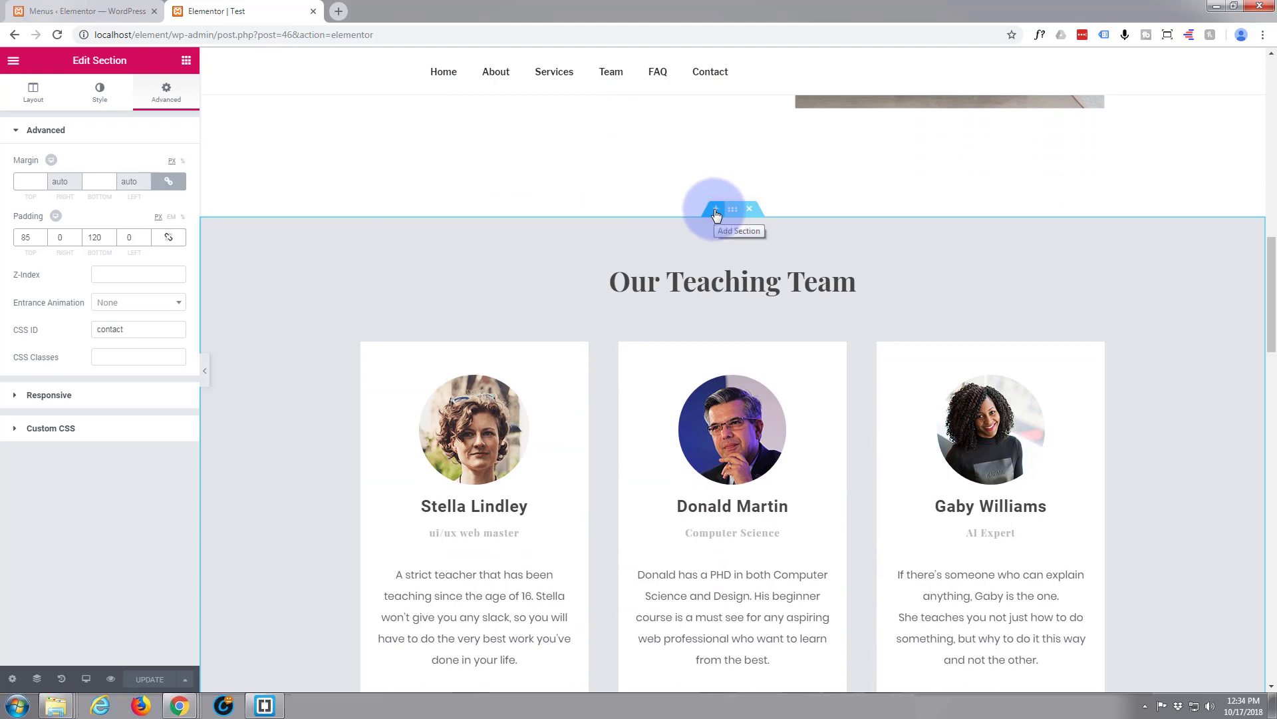
- Add an empty section from the Our Teaching Team section handle, placing it directly above
left_click(715, 210)
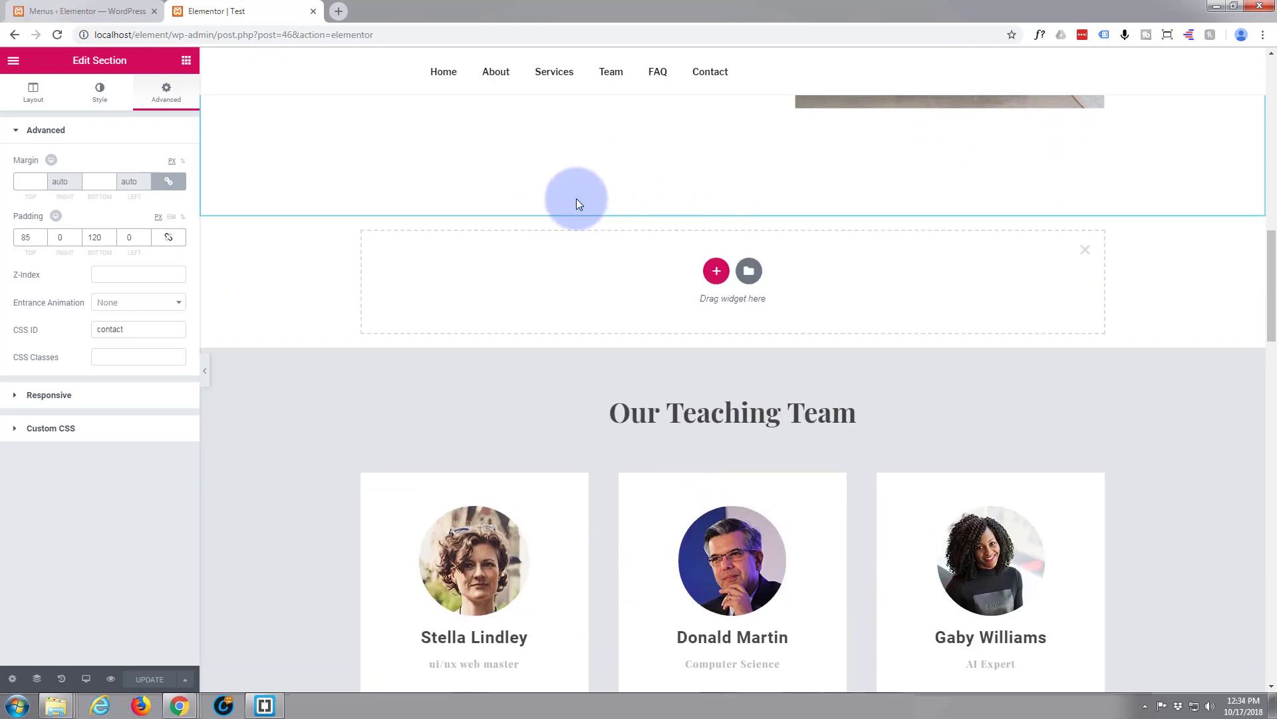
- Insert the dark three-column 'services' block from the template library's Blocks tab into the empty section
left_click(186, 63)
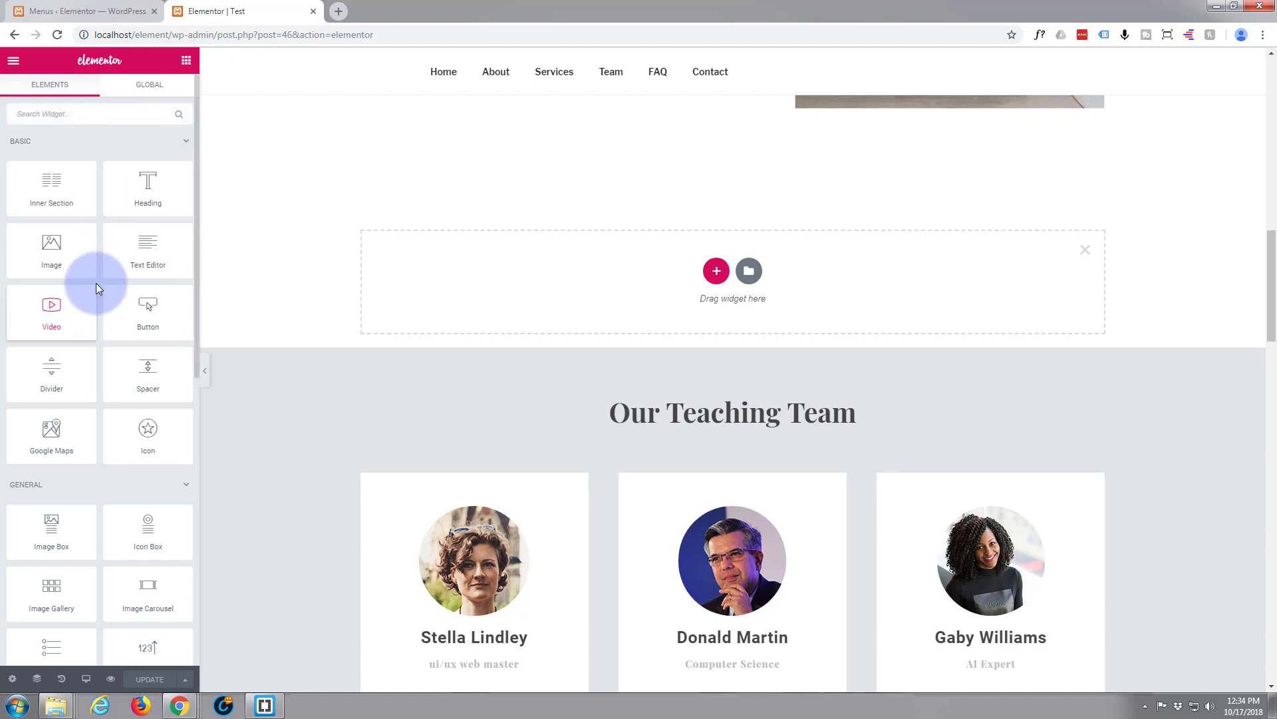
scroll(75, 357, "down", 2)
scroll(74, 357, "down", 1)
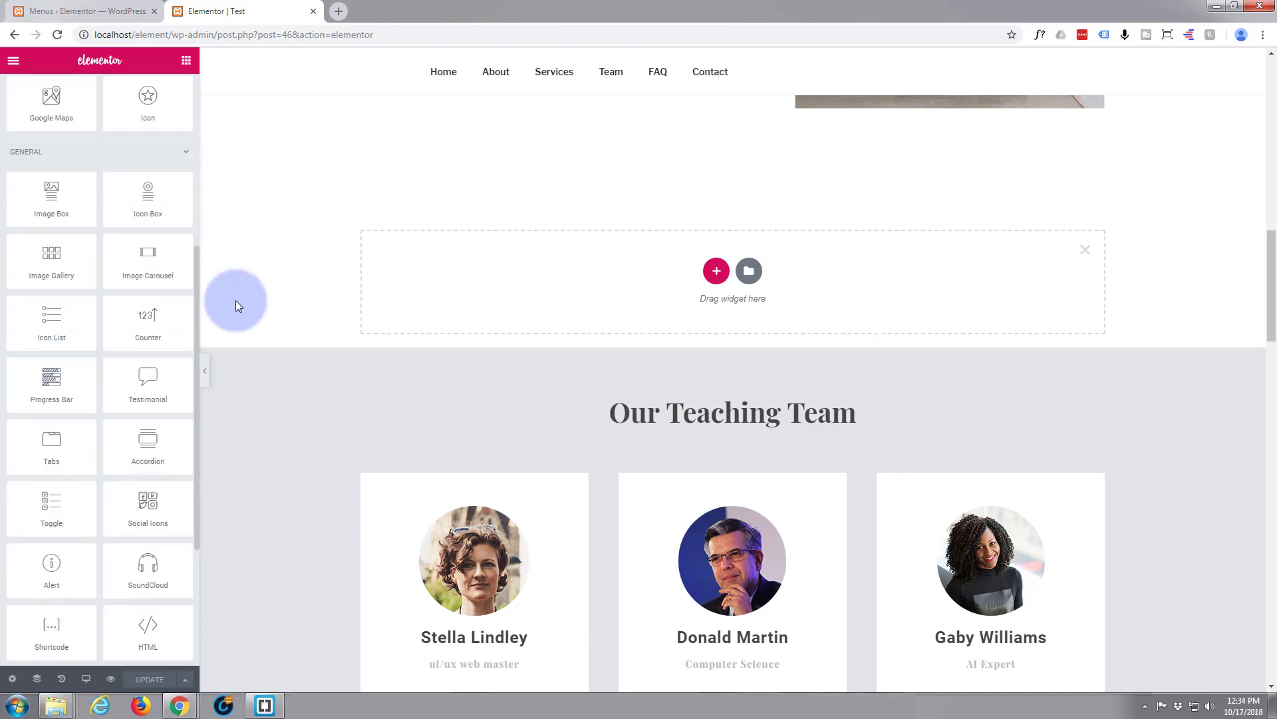
left_click(751, 279)
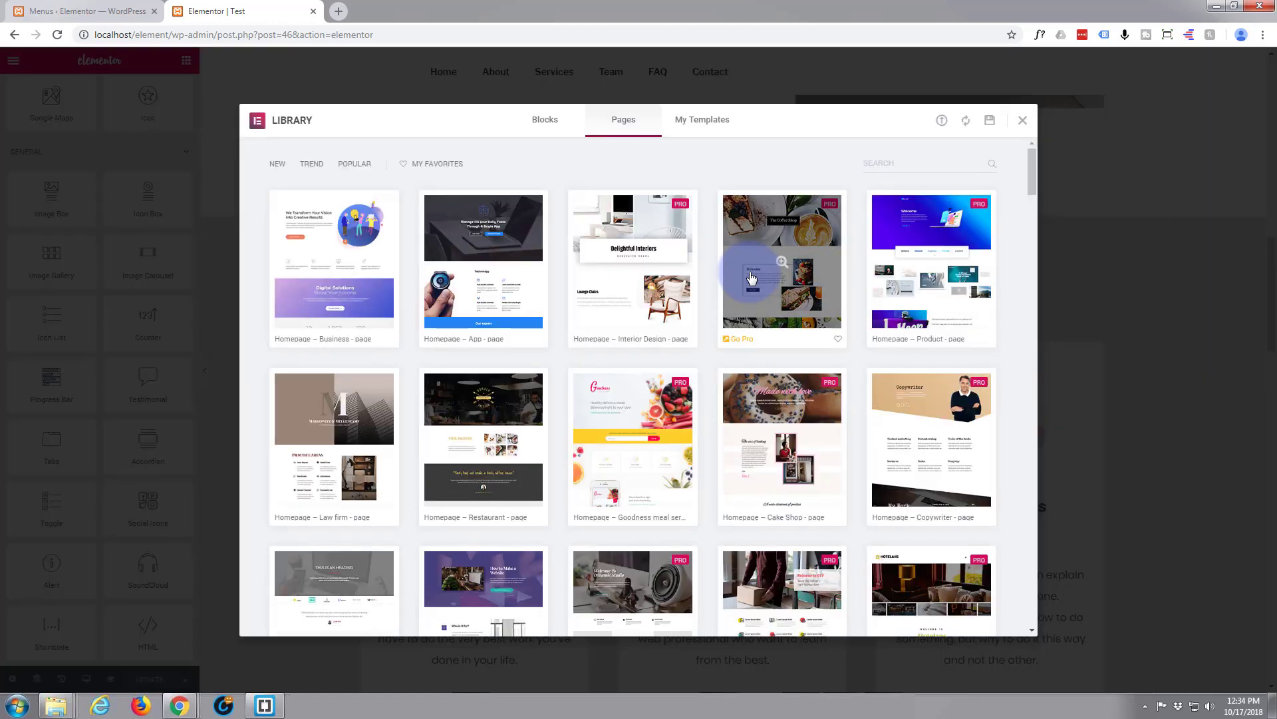
left_click(543, 122)
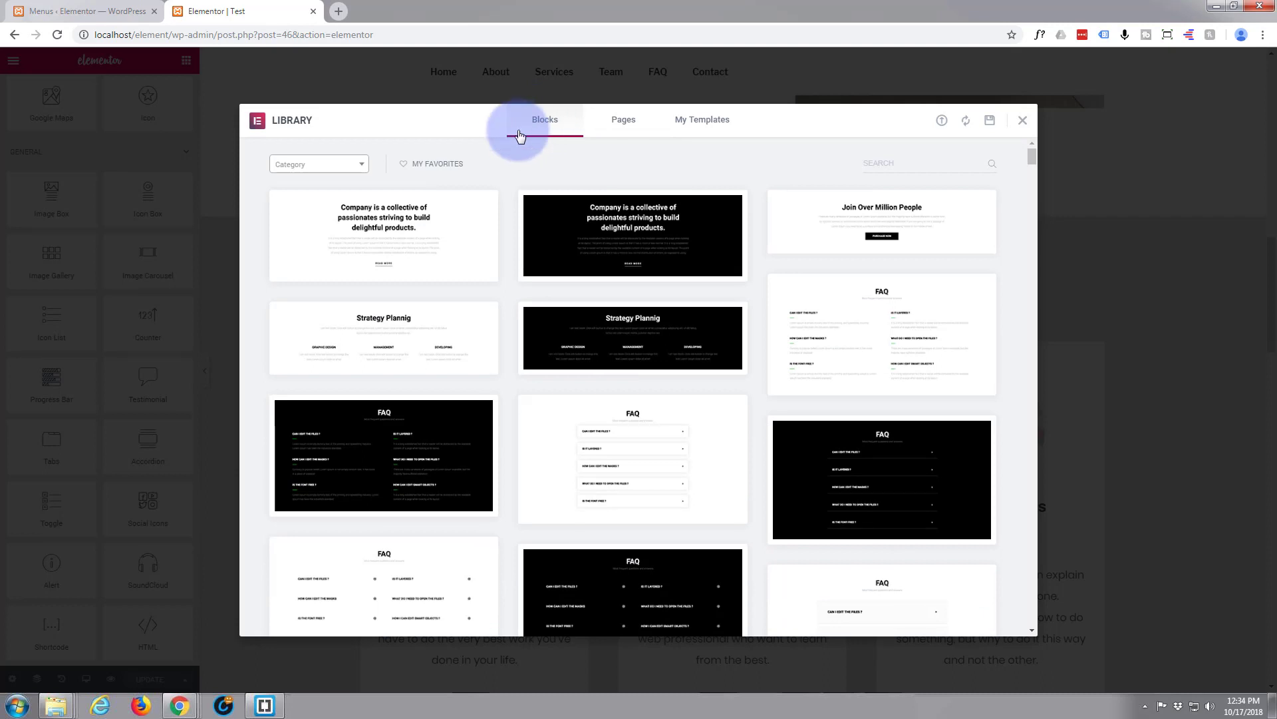
scroll(593, 161, "down", 1)
scroll(593, 161, "down", 1)
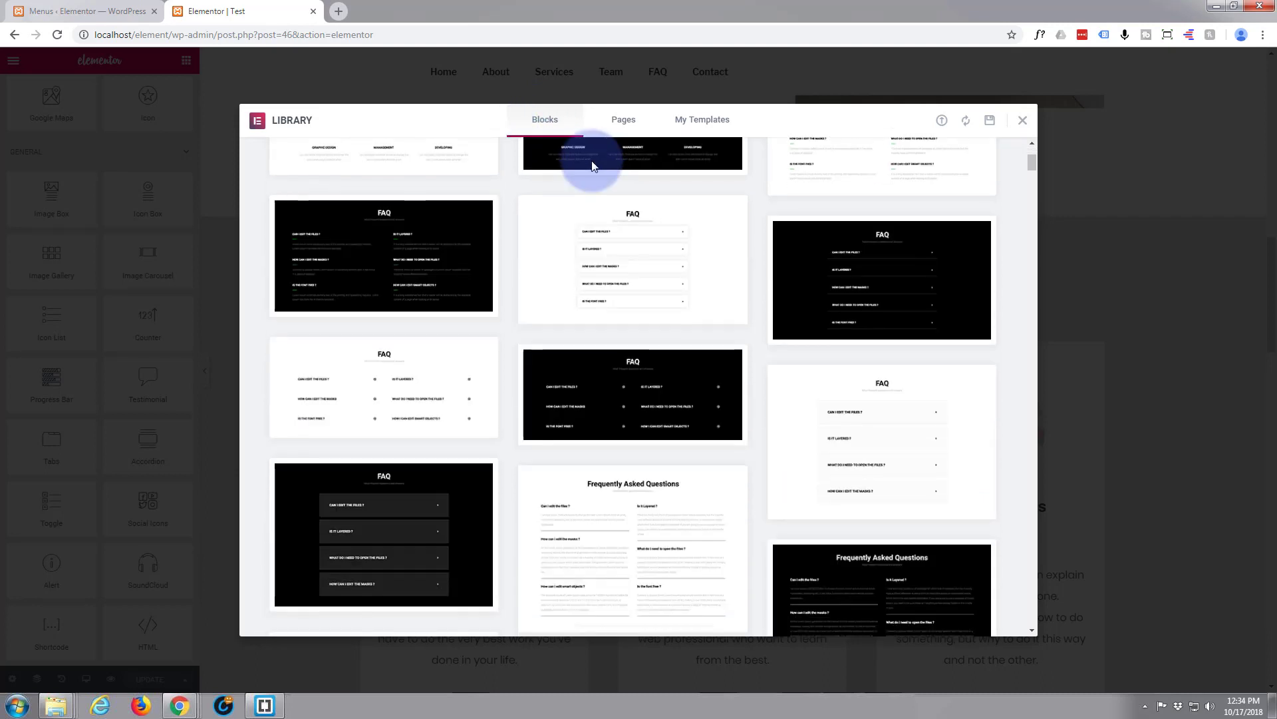
scroll(591, 160, "up", 2)
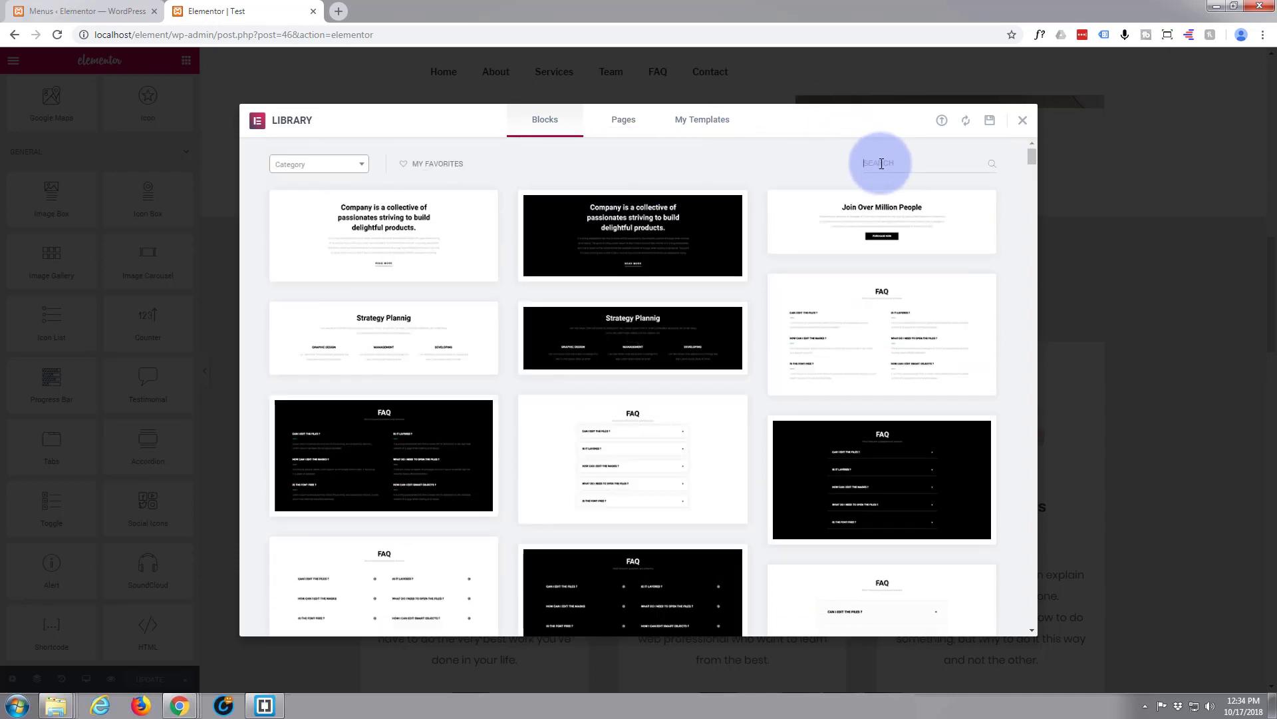
type("services")
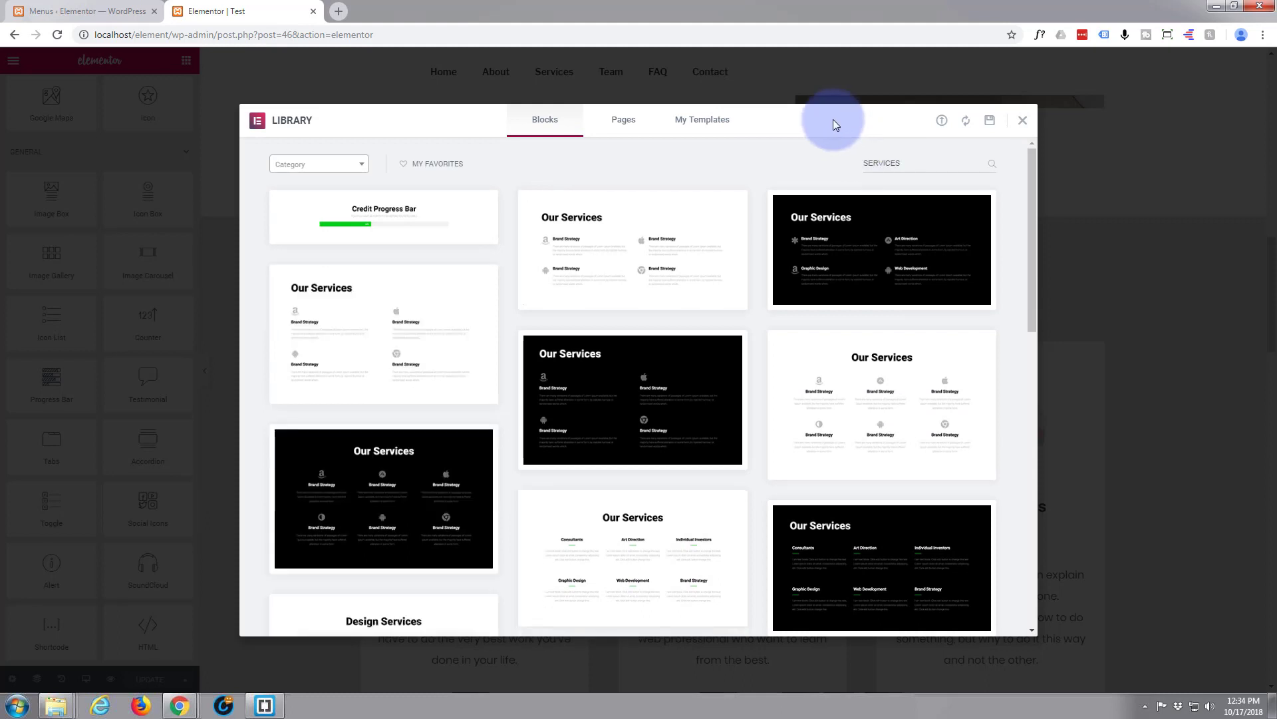
mouse_move(633, 230)
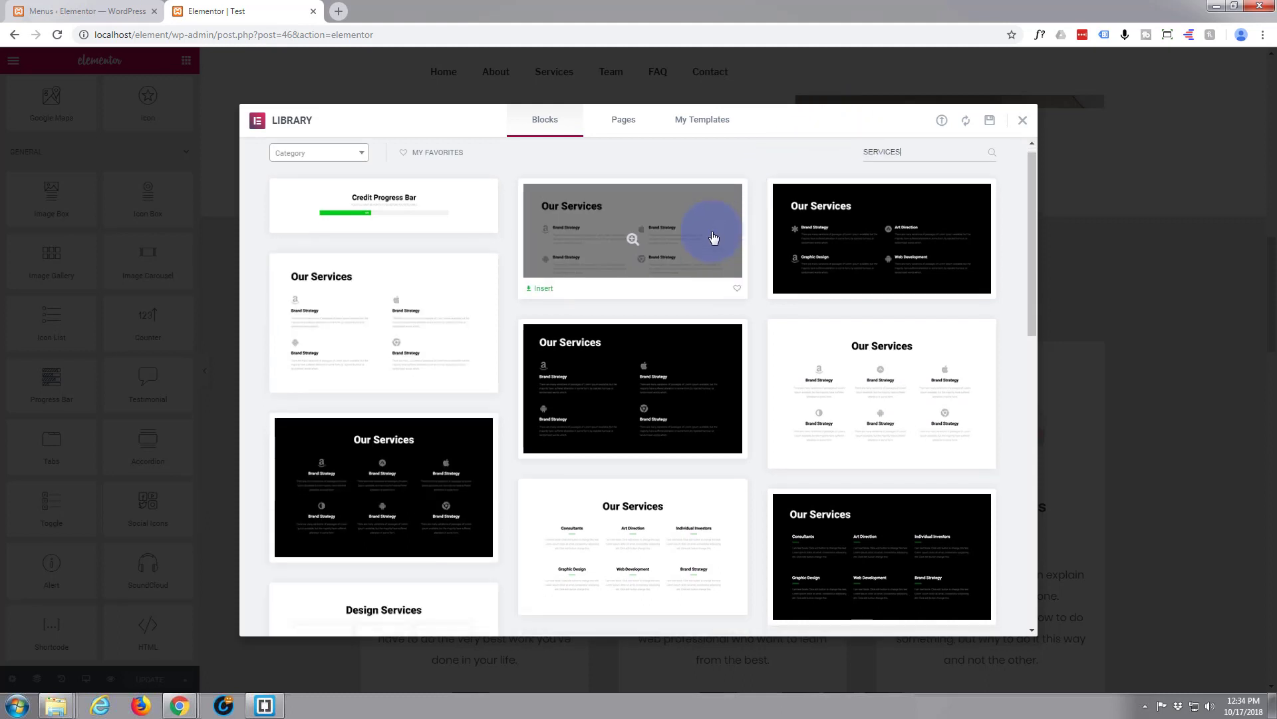
scroll(713, 238, "down", 2)
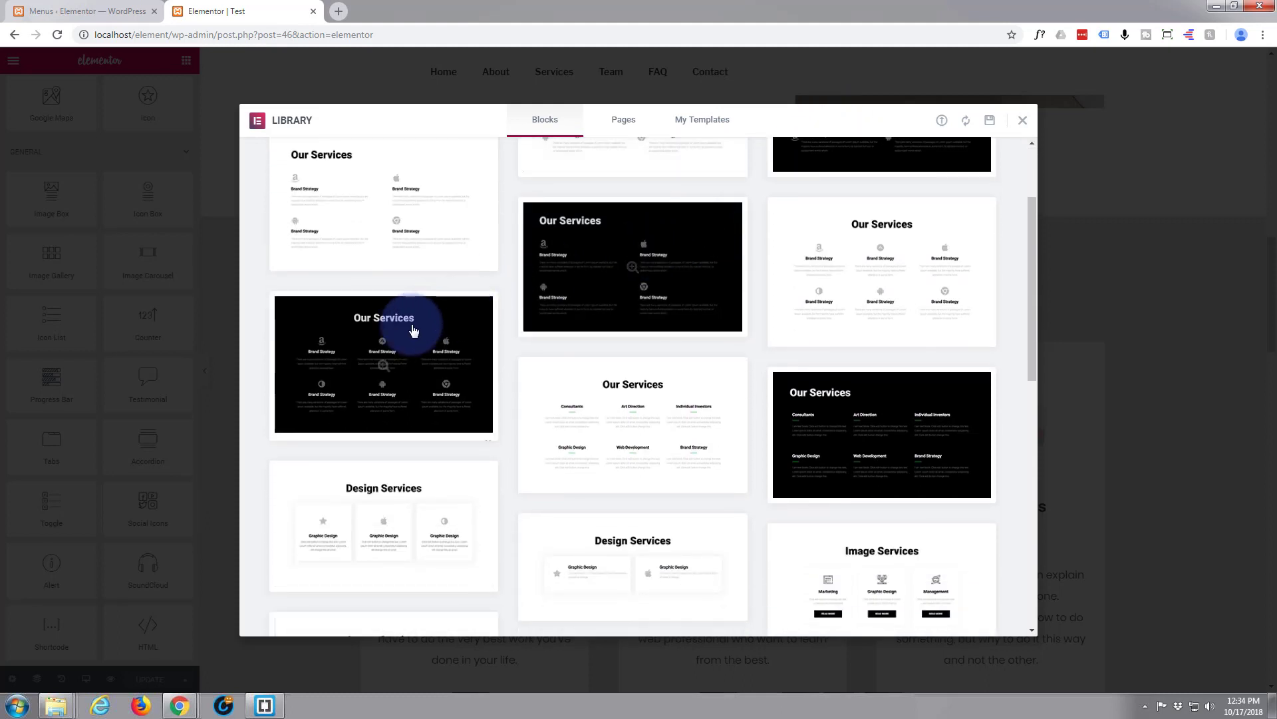
left_click(290, 431)
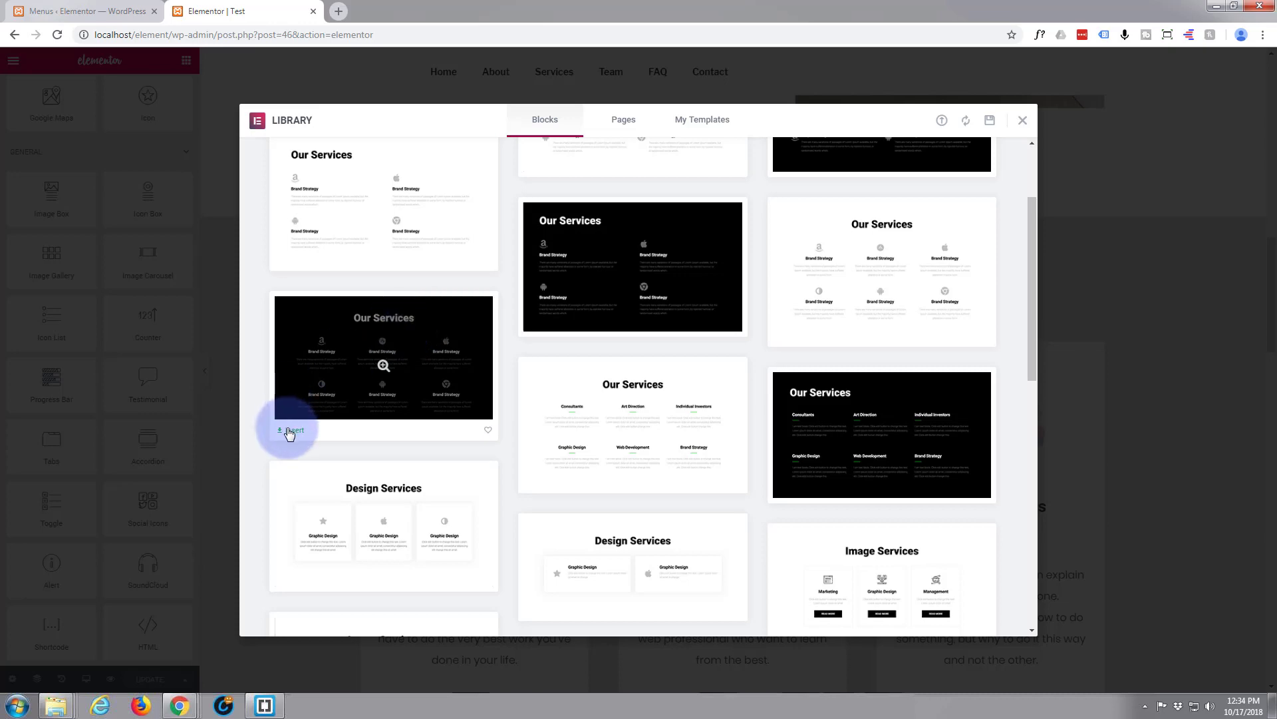
scroll(562, 402, "down", 2)
scroll(564, 408, "down", 1)
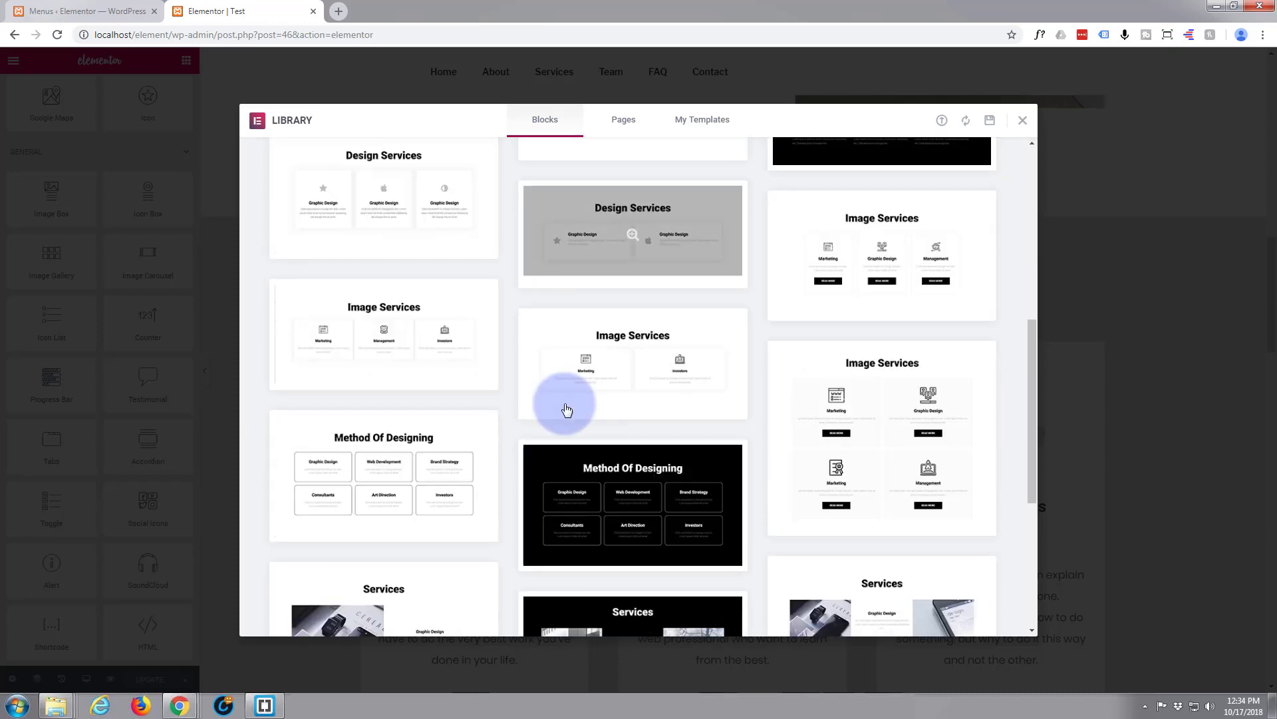
scroll(565, 409, "down", 2)
scroll(565, 409, "down", 1)
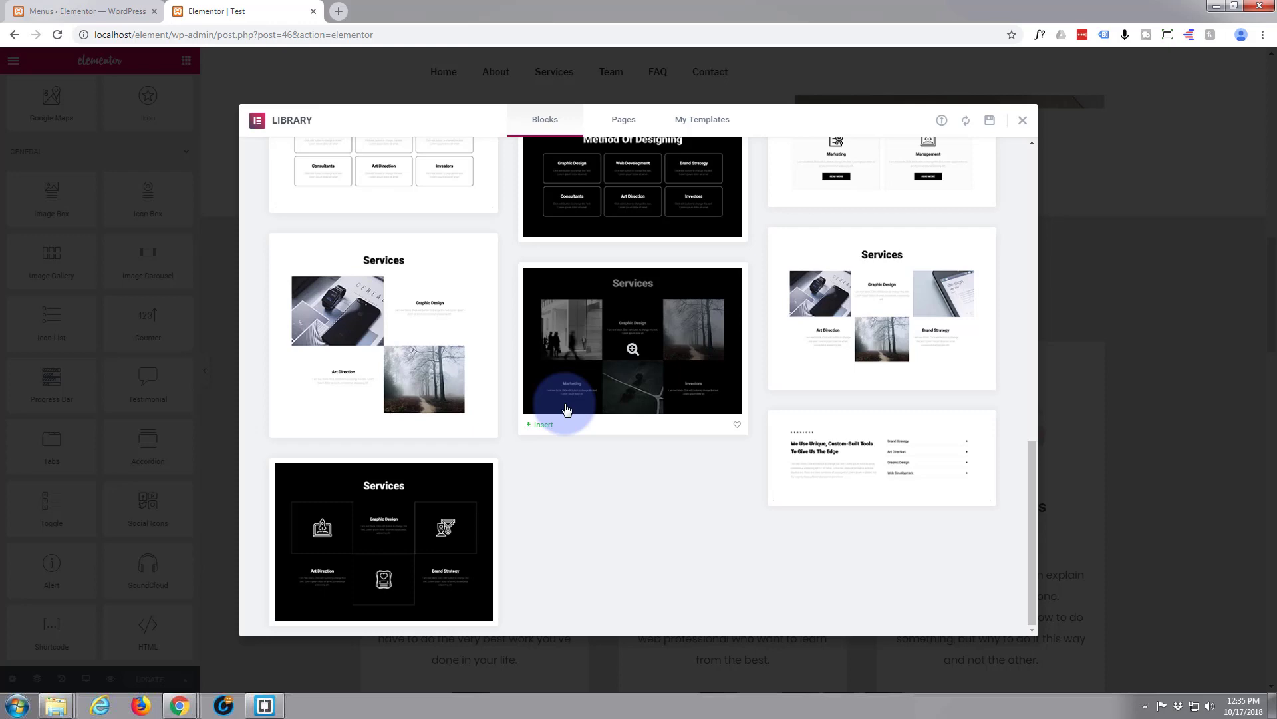
scroll(565, 410, "up", 2)
scroll(565, 409, "up", 2)
scroll(564, 410, "up", 2)
scroll(565, 409, "up", 1)
scroll(564, 409, "up", 1)
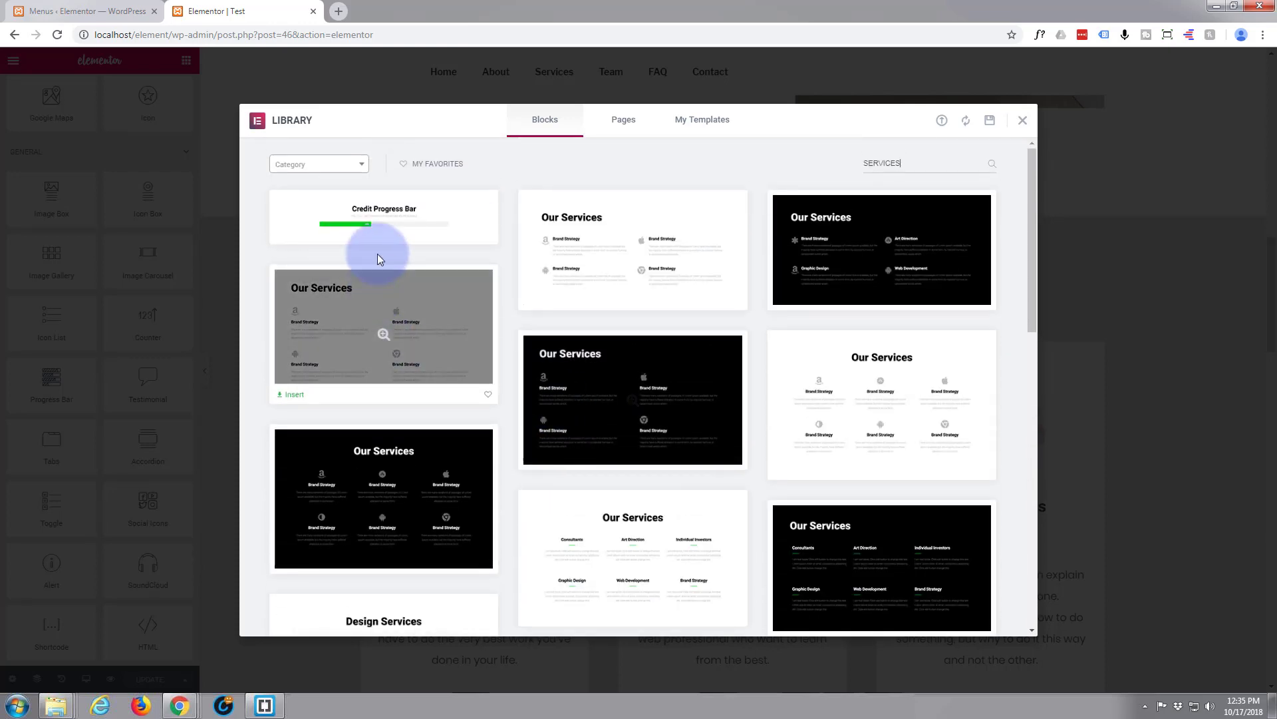
mouse_move(384, 491)
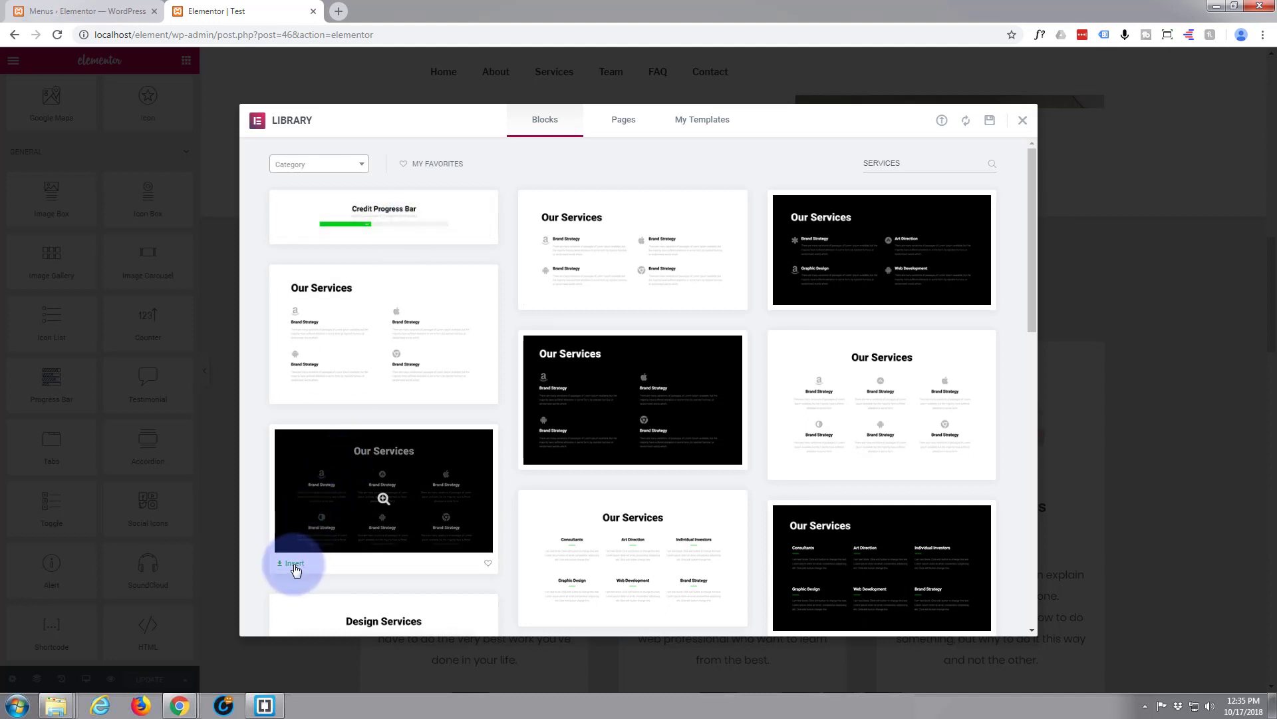
left_click(294, 565)
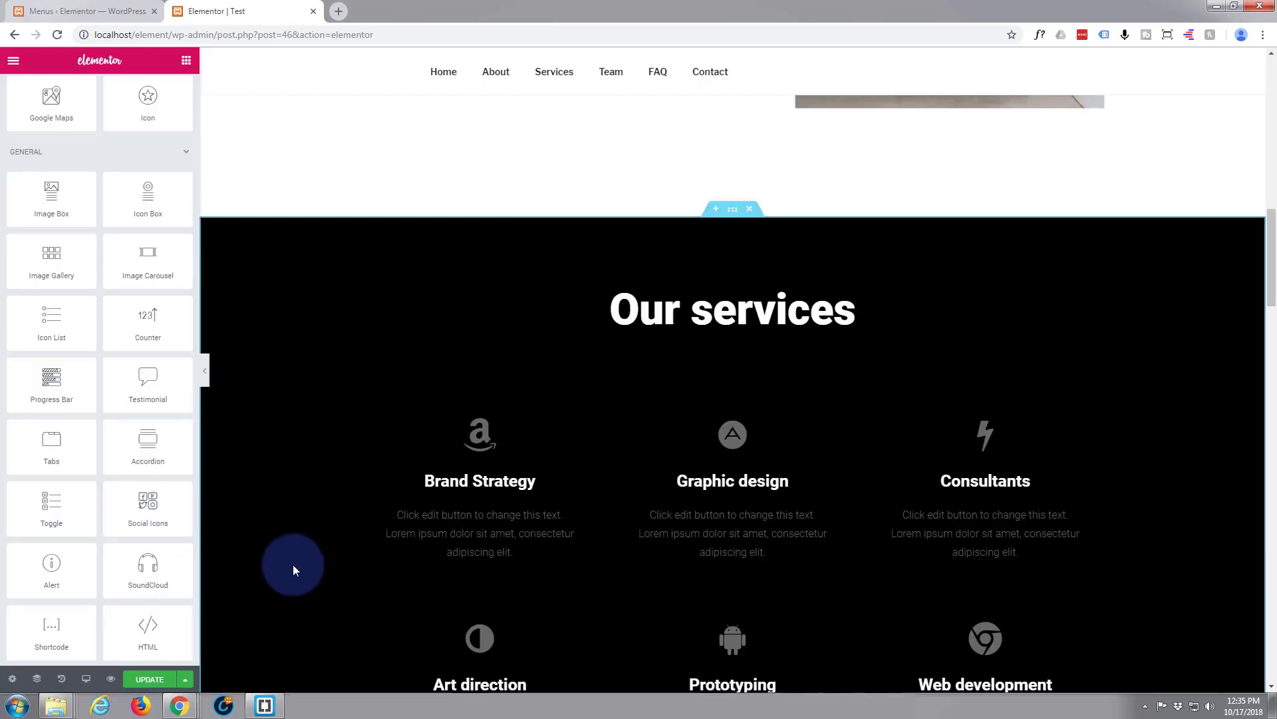
scroll(372, 515, "up", 2)
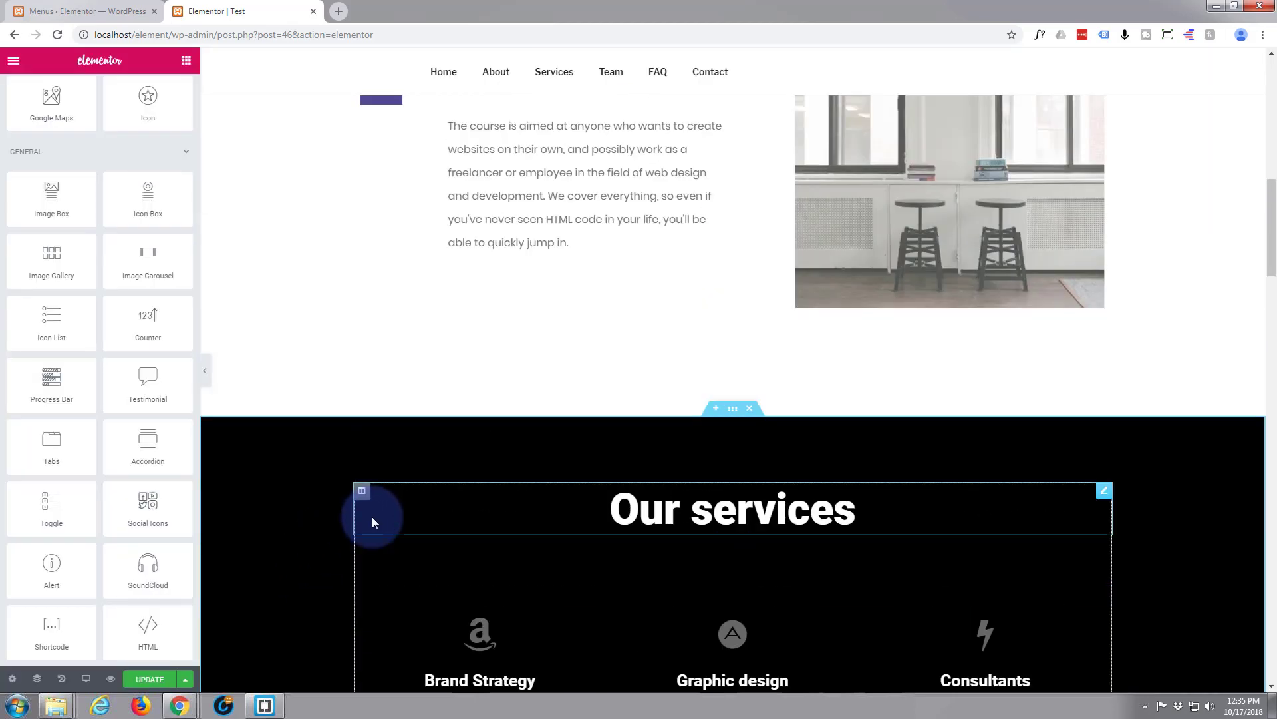
- Assign the CSS ID 'services' to the new Our services section and update the page
left_click(731, 416)
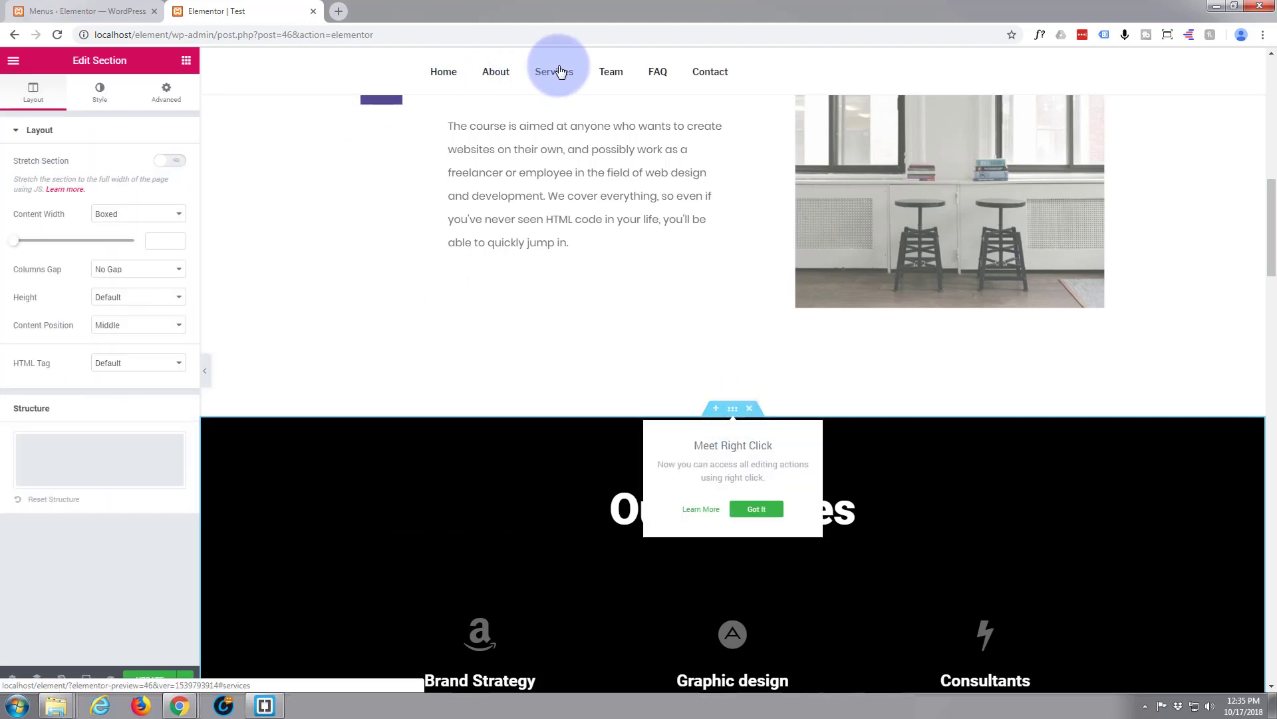
left_click(167, 93)
type("se")
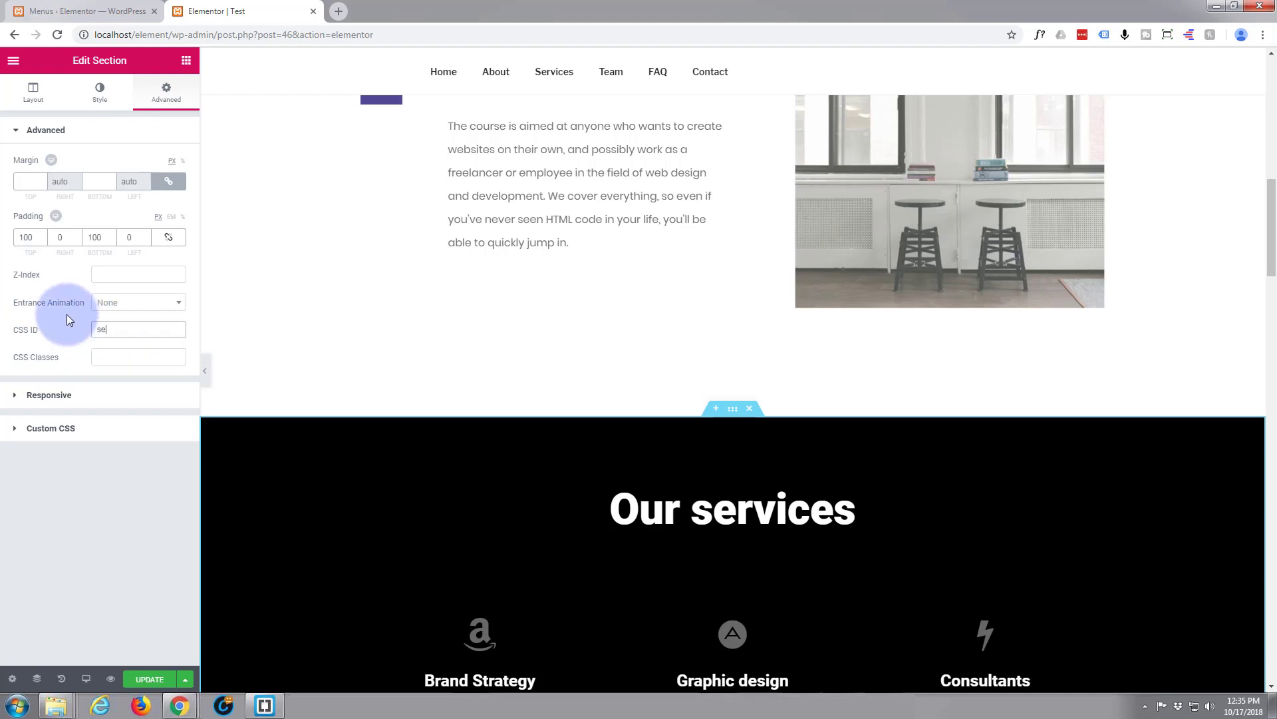
type("rvices")
left_click(157, 678)
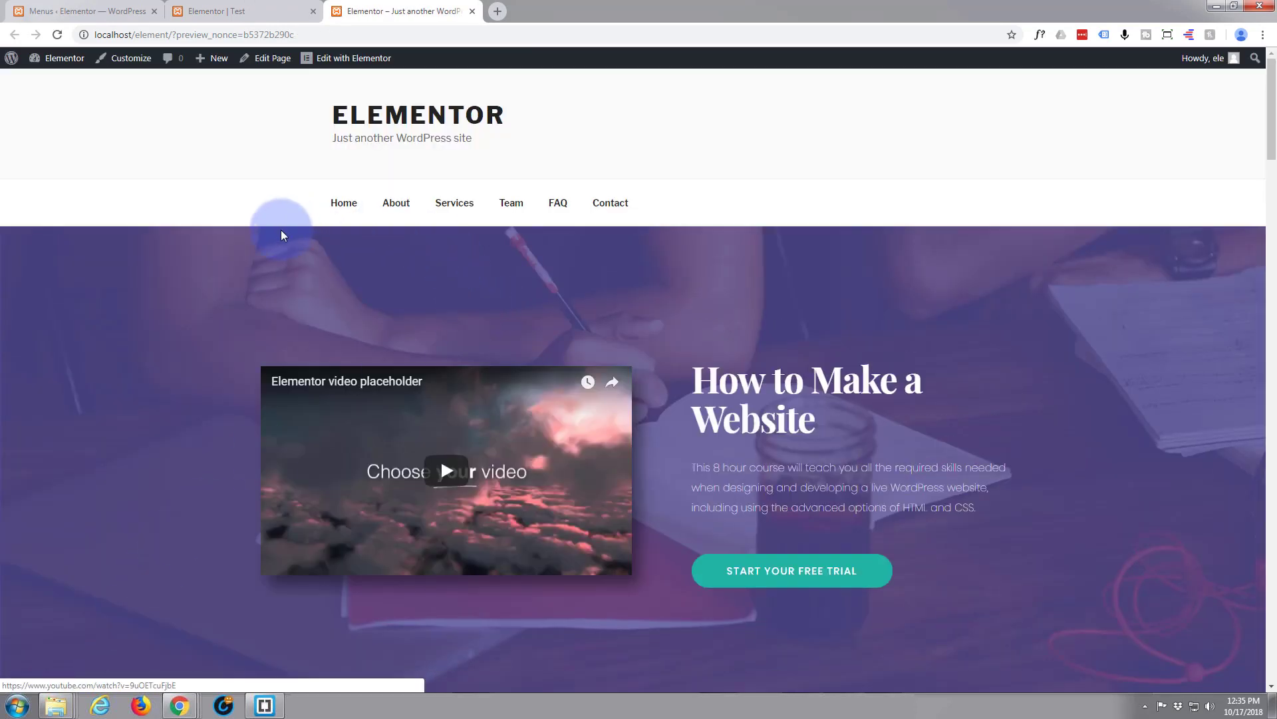
scroll(786, 122, "down", 1)
scroll(786, 121, "down", 3)
scroll(787, 121, "down", 1)
scroll(786, 122, "down", 3)
scroll(786, 124, "down", 2)
scroll(786, 123, "down", 2)
scroll(785, 123, "down", 2)
scroll(786, 123, "down", 3)
scroll(785, 125, "down", 2)
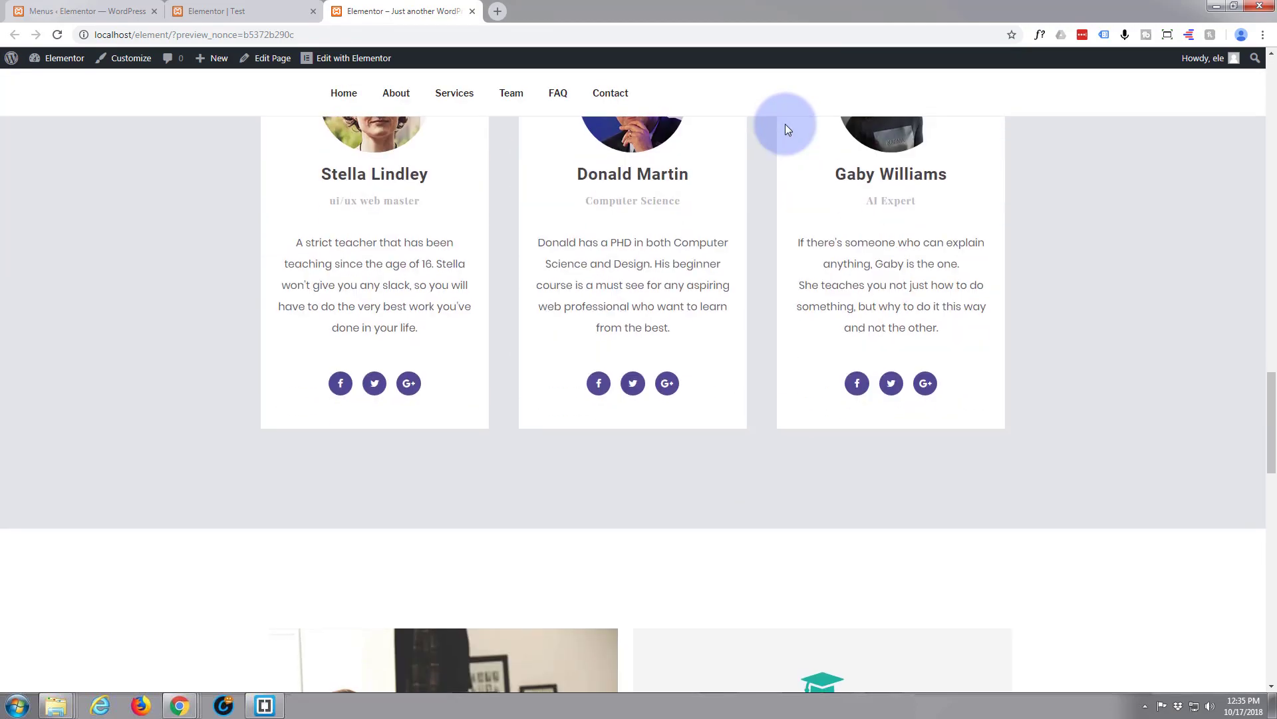
scroll(786, 124, "down", 3)
scroll(785, 124, "down", 2)
scroll(785, 124, "up", 2)
scroll(785, 125, "up", 3)
scroll(784, 124, "up", 3)
scroll(784, 124, "up", 2)
scroll(785, 125, "up", 2)
scroll(785, 124, "up", 3)
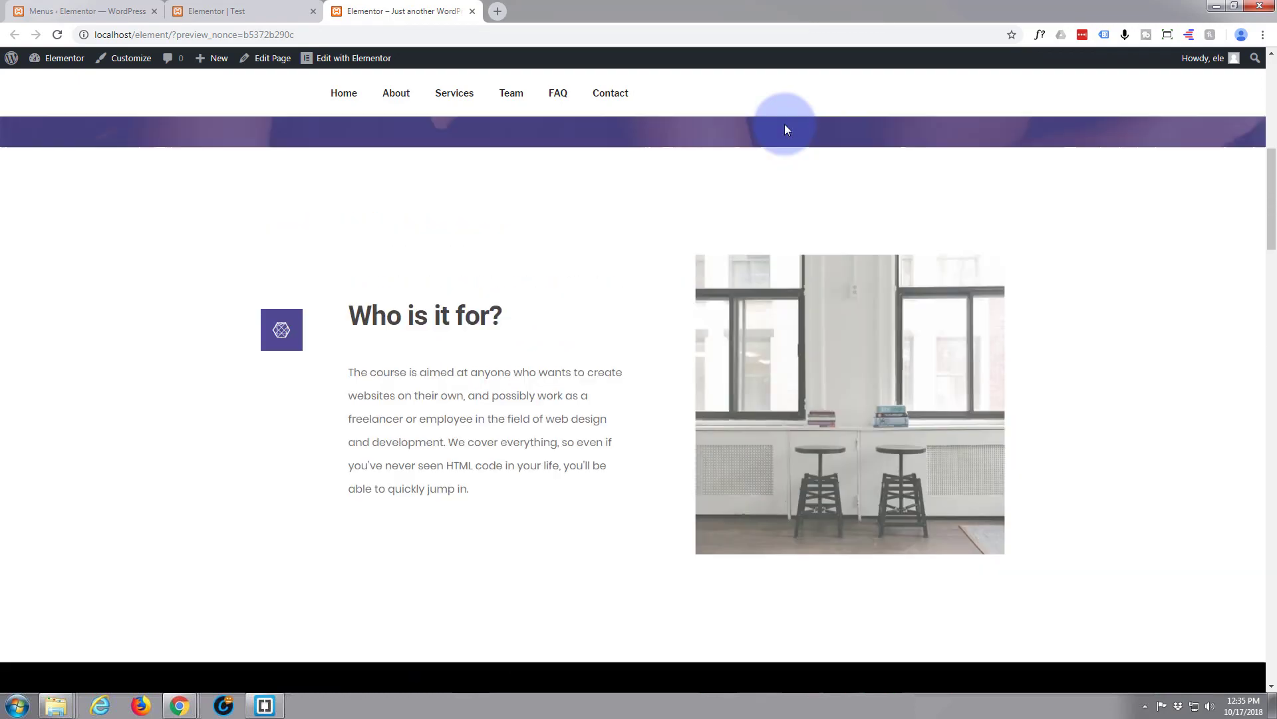
scroll(784, 123, "up", 3)
scroll(785, 123, "up", 2)
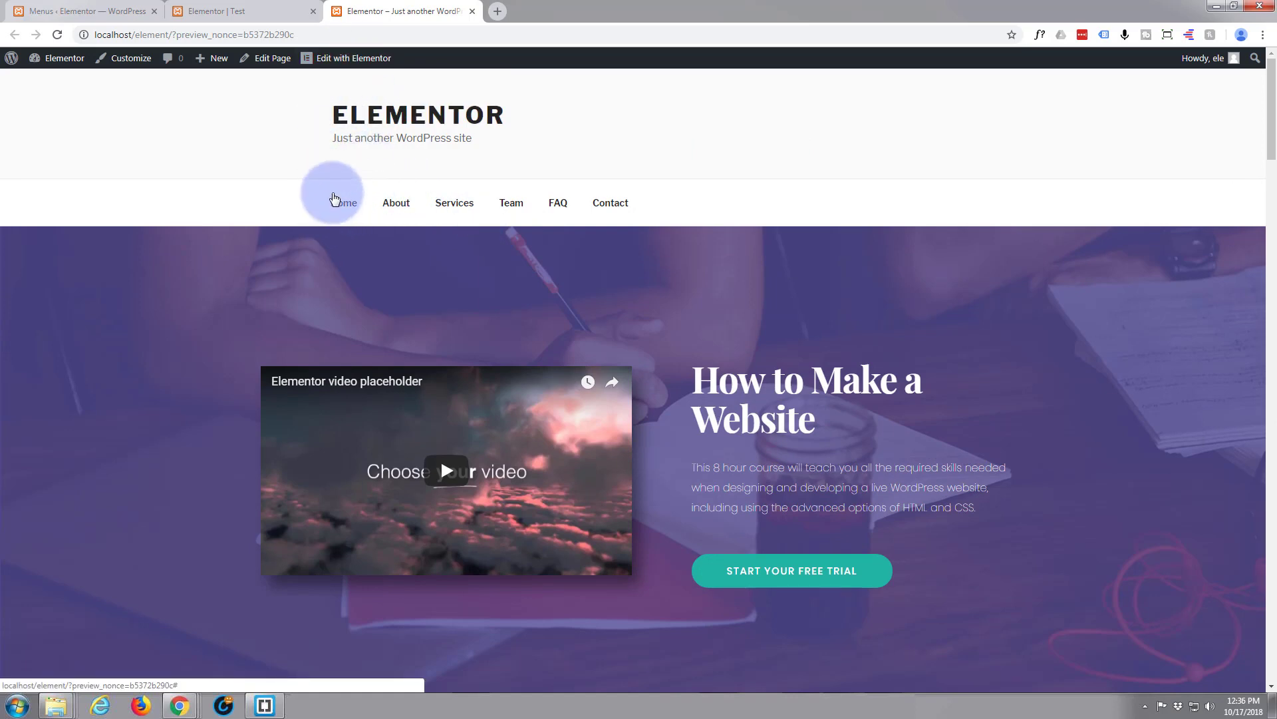
- Test the About, Services, Team, FAQ and Contact menu anchor links on the live preview
left_click(400, 209)
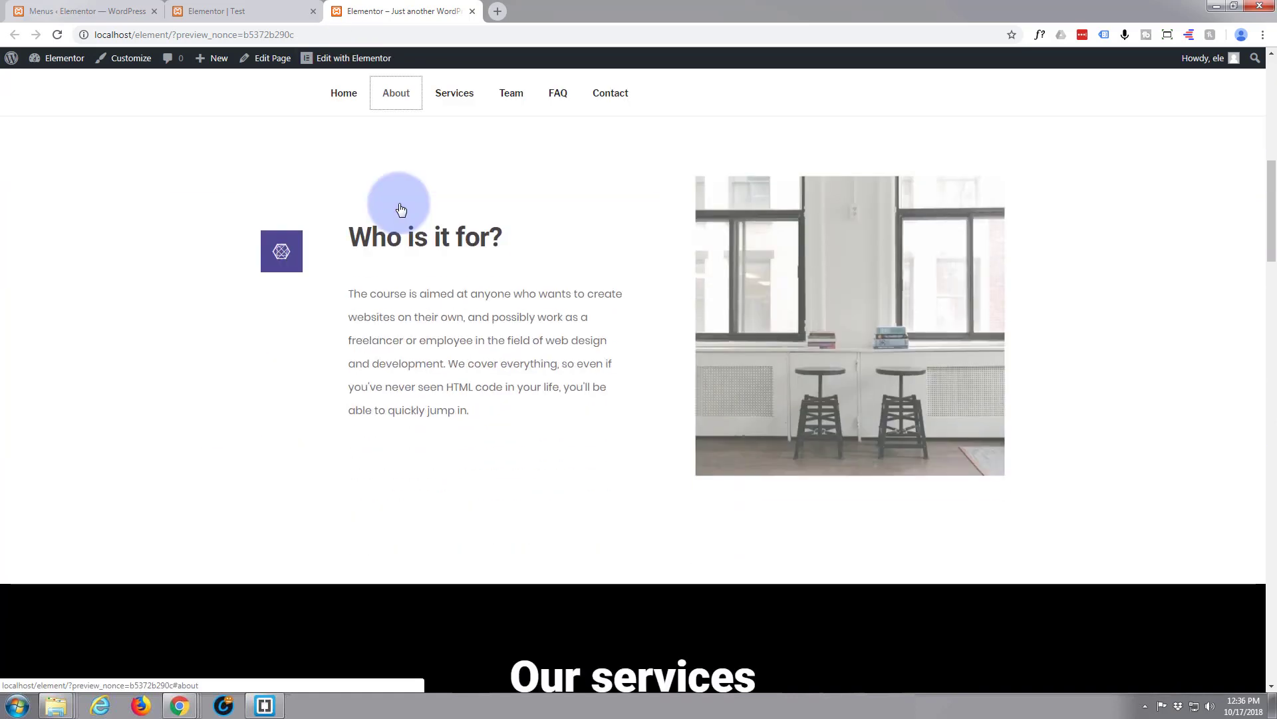
left_click(450, 94)
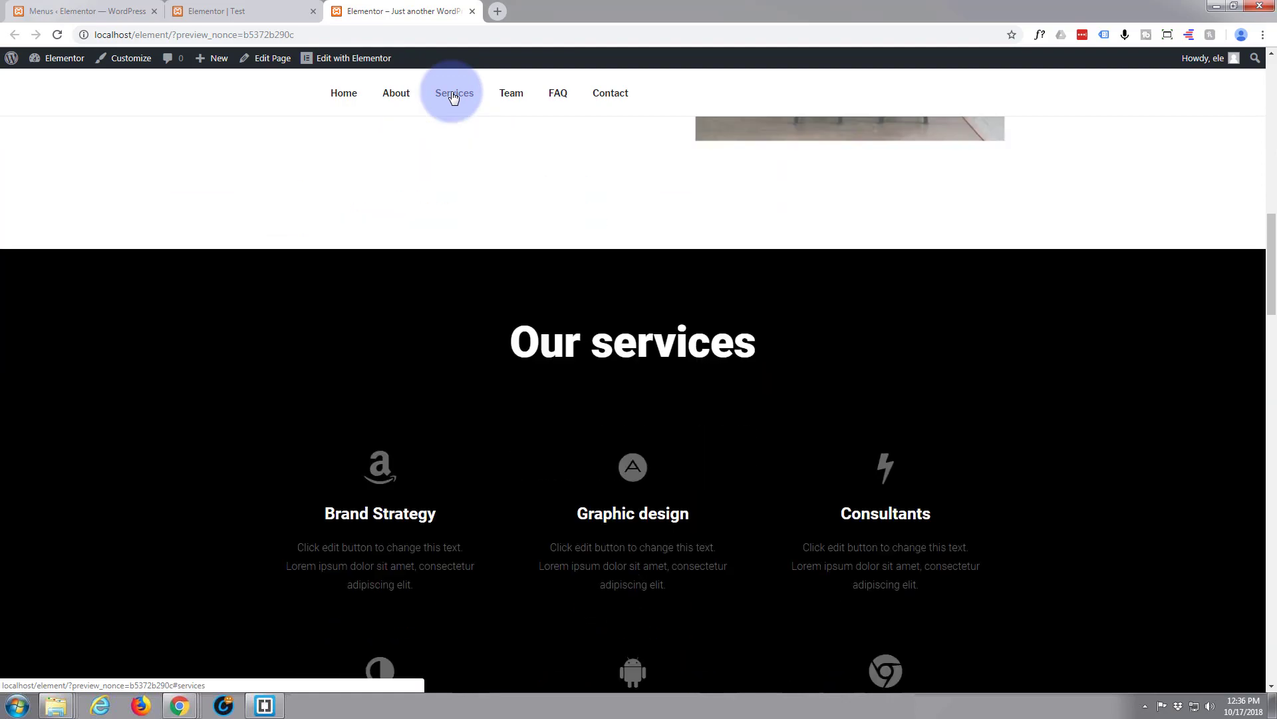
left_click(513, 97)
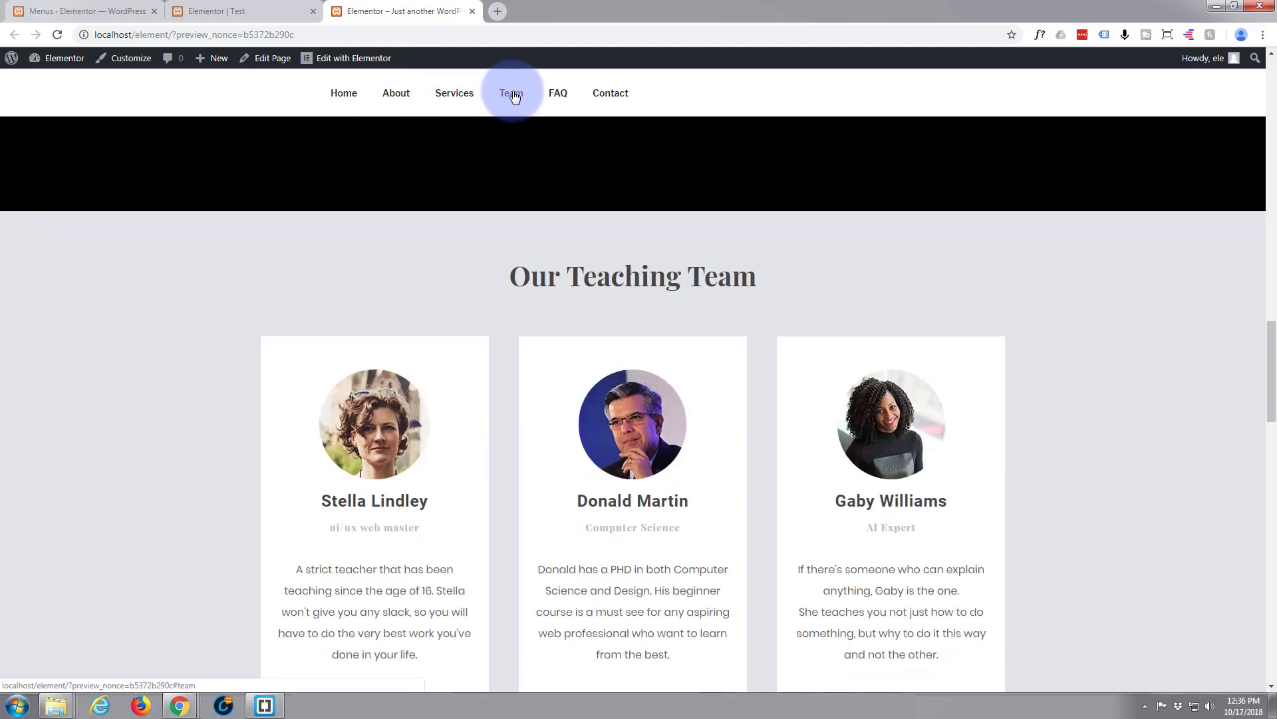
left_click(561, 95)
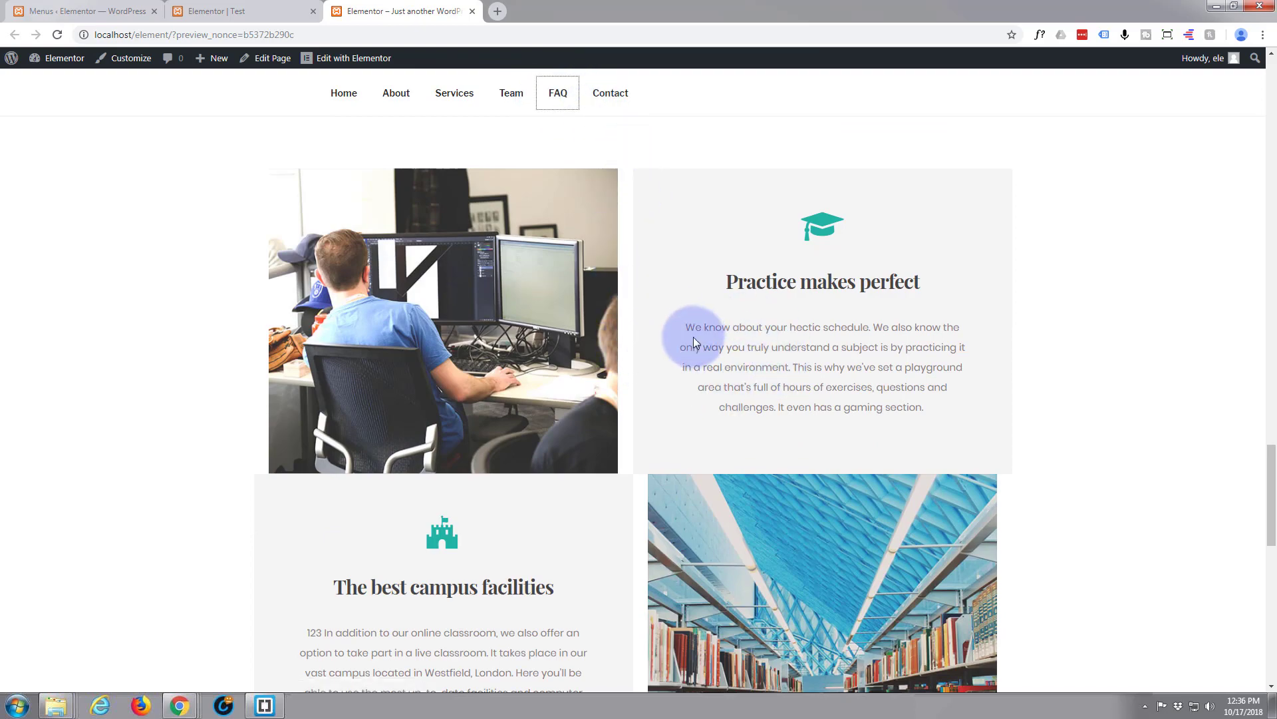
left_click(624, 98)
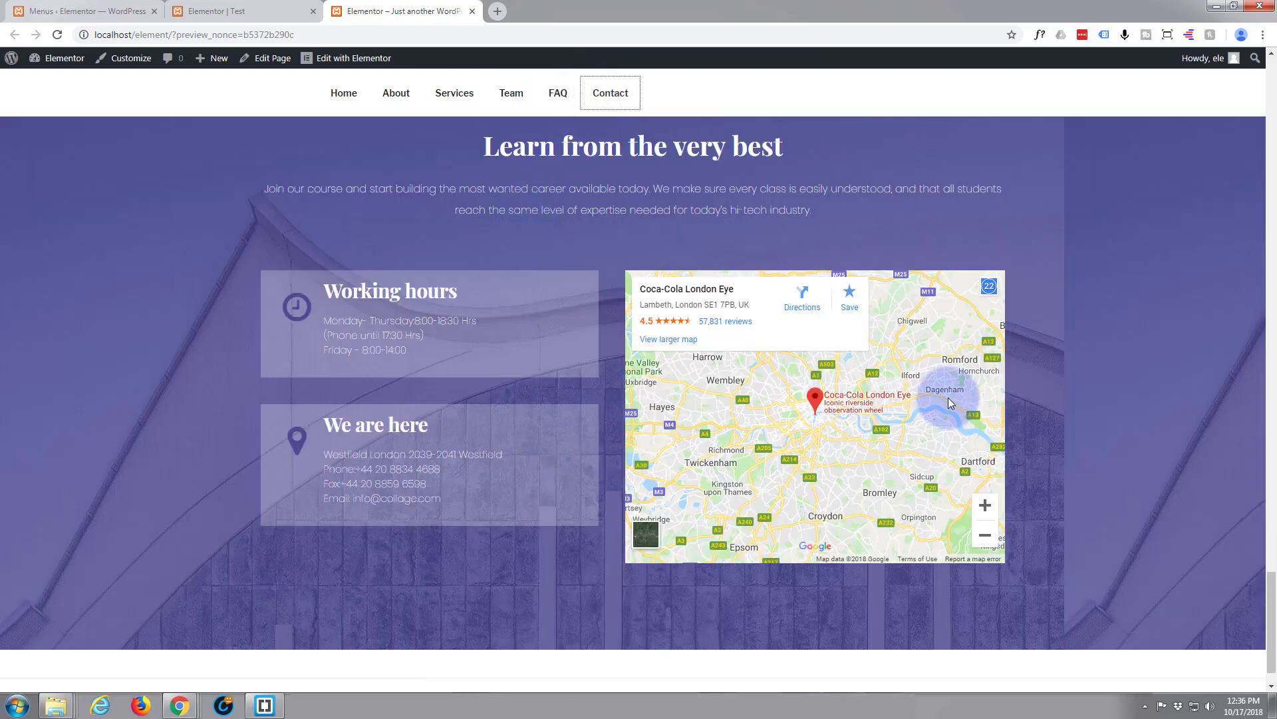
left_click_drag(1272, 639, 578, 95)
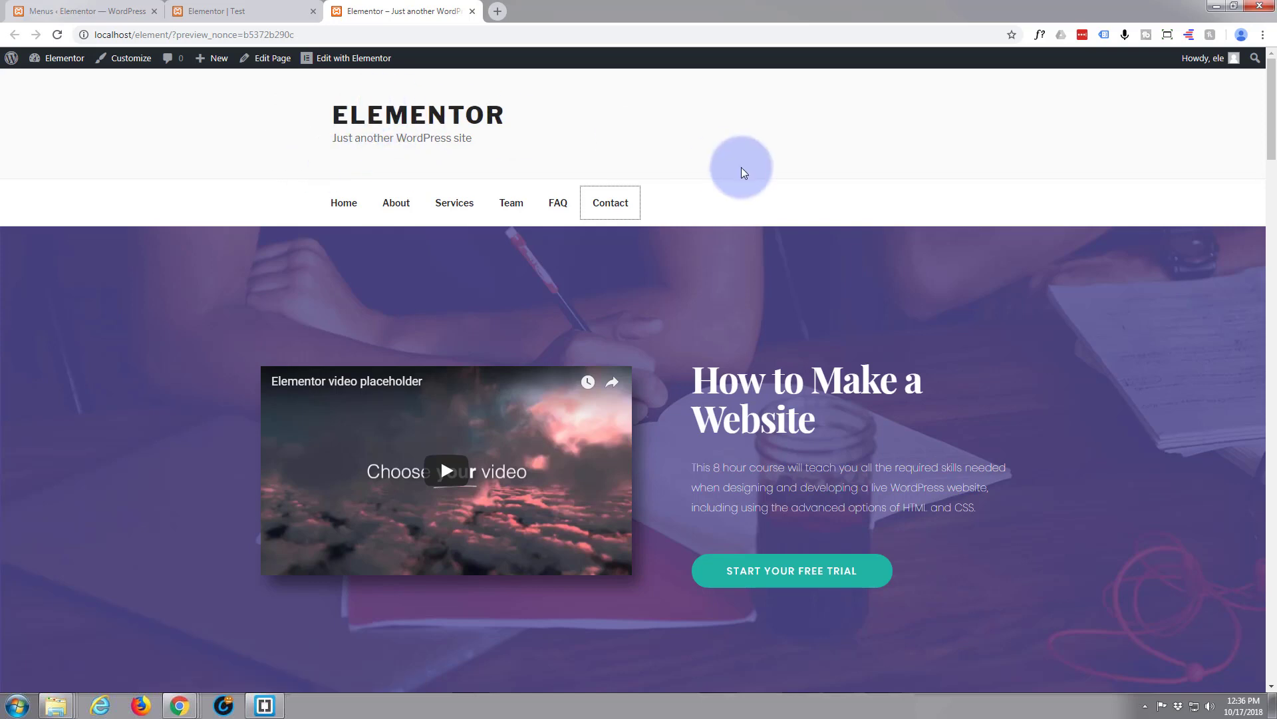
scroll(734, 166, "down", 3)
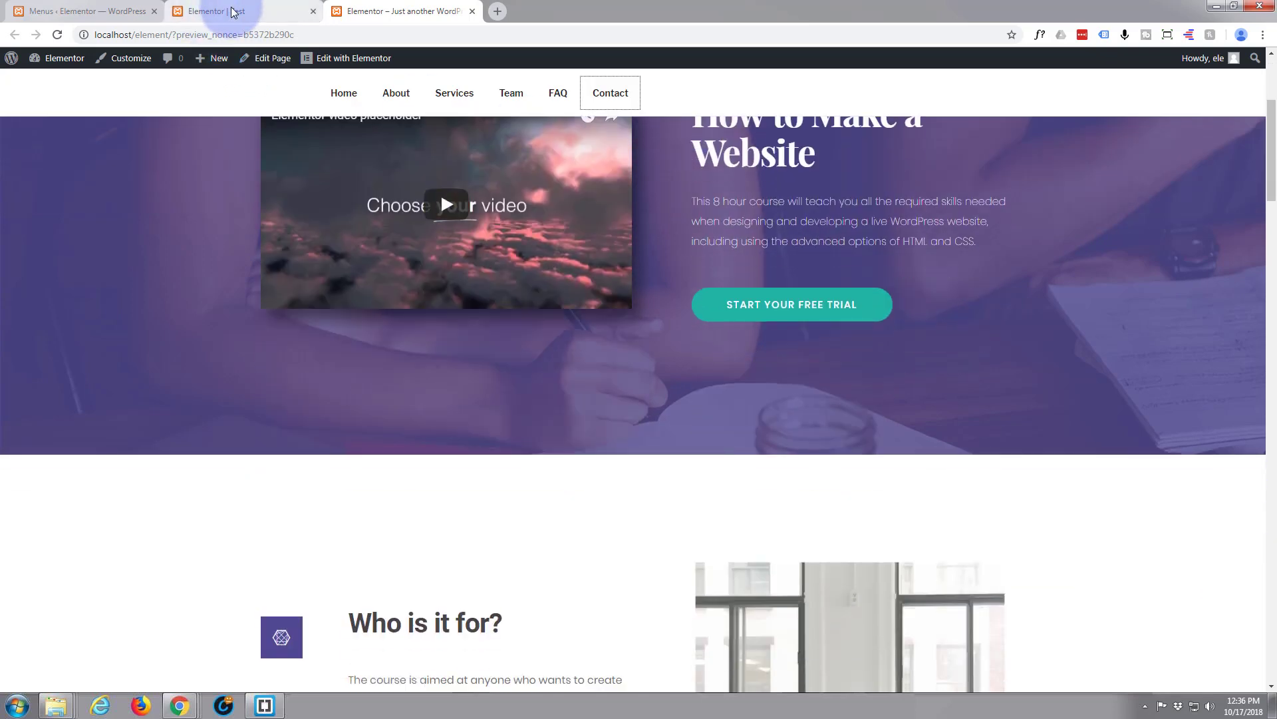
- Close the preview tab and reselect the Our services section in the 'Elementor | Test' editor
left_click(230, 6)
left_click(472, 12)
left_click(412, 371)
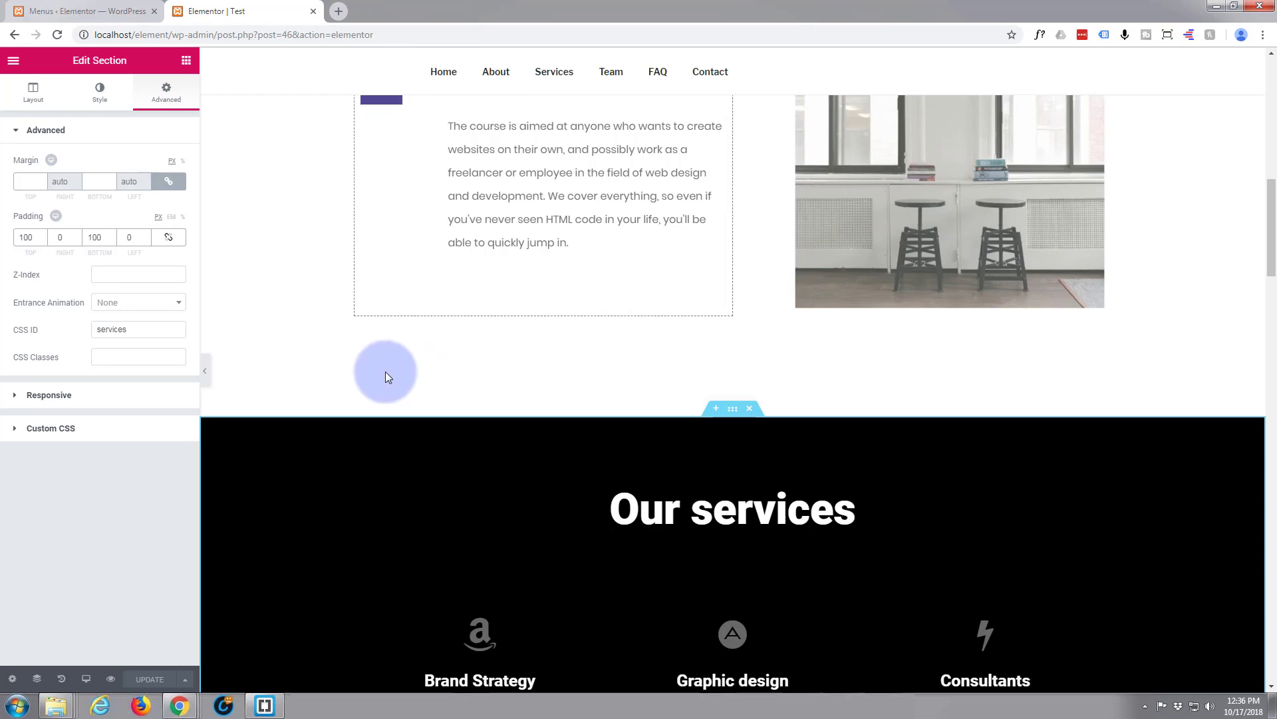
scroll(385, 378, "up", 1)
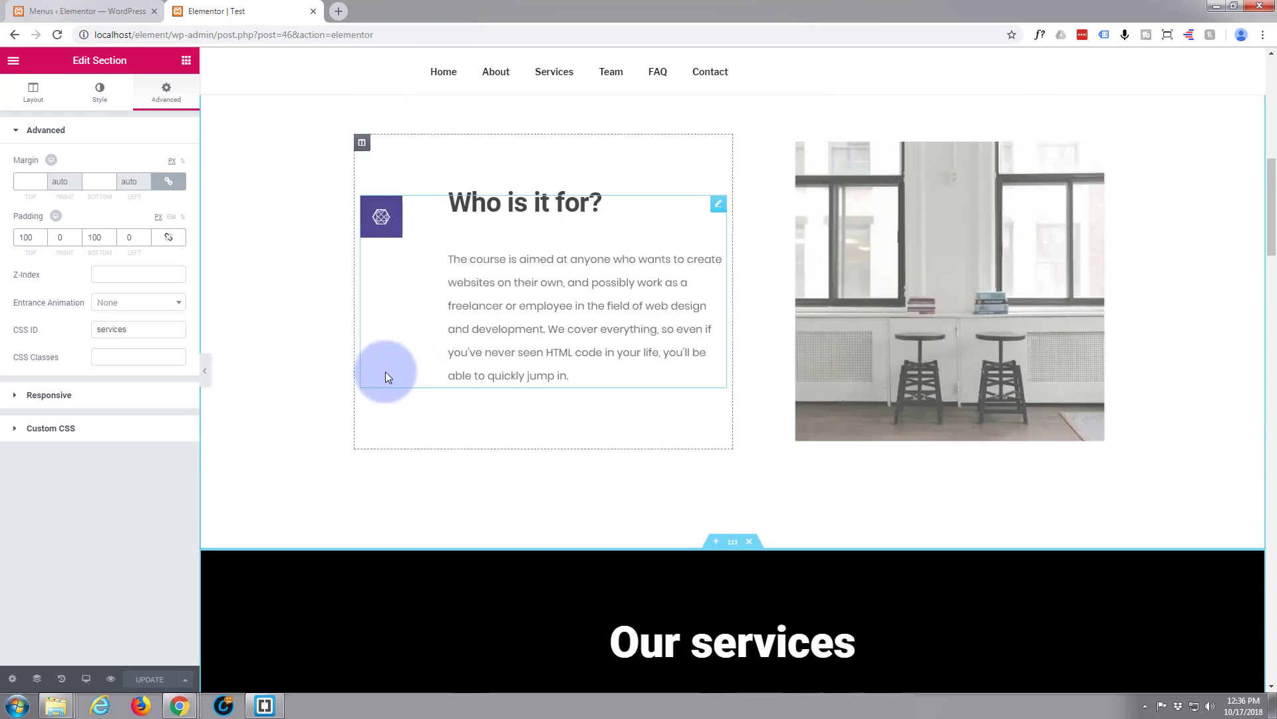
scroll(385, 375, "down", 1)
scroll(386, 376, "down", 1)
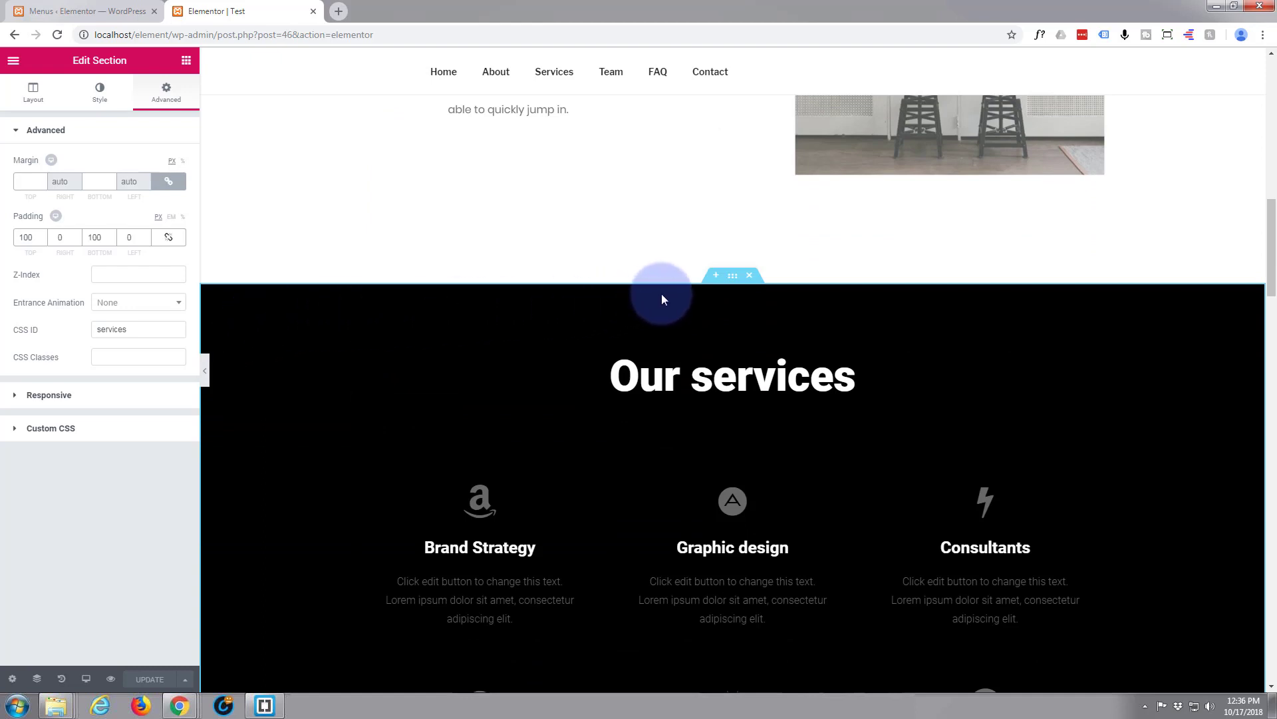
left_click(734, 275)
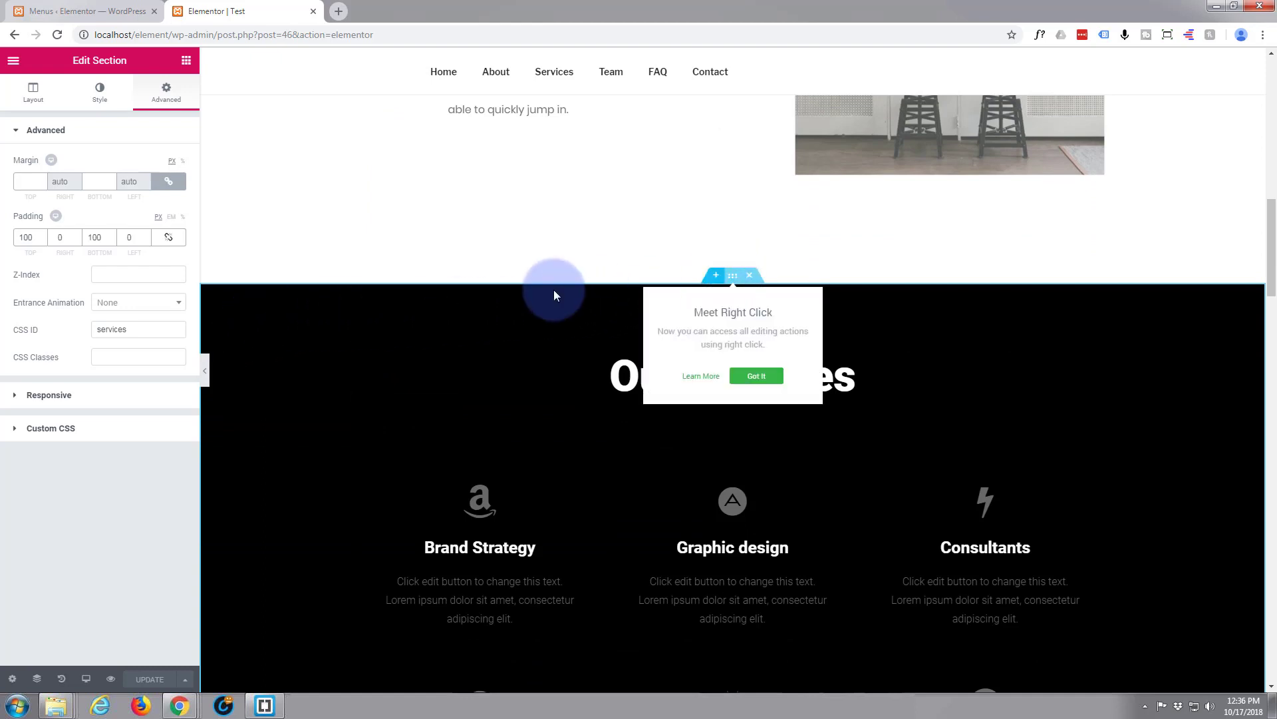
- Change the Our services background colour from black to medium purple #603087
left_click(101, 96)
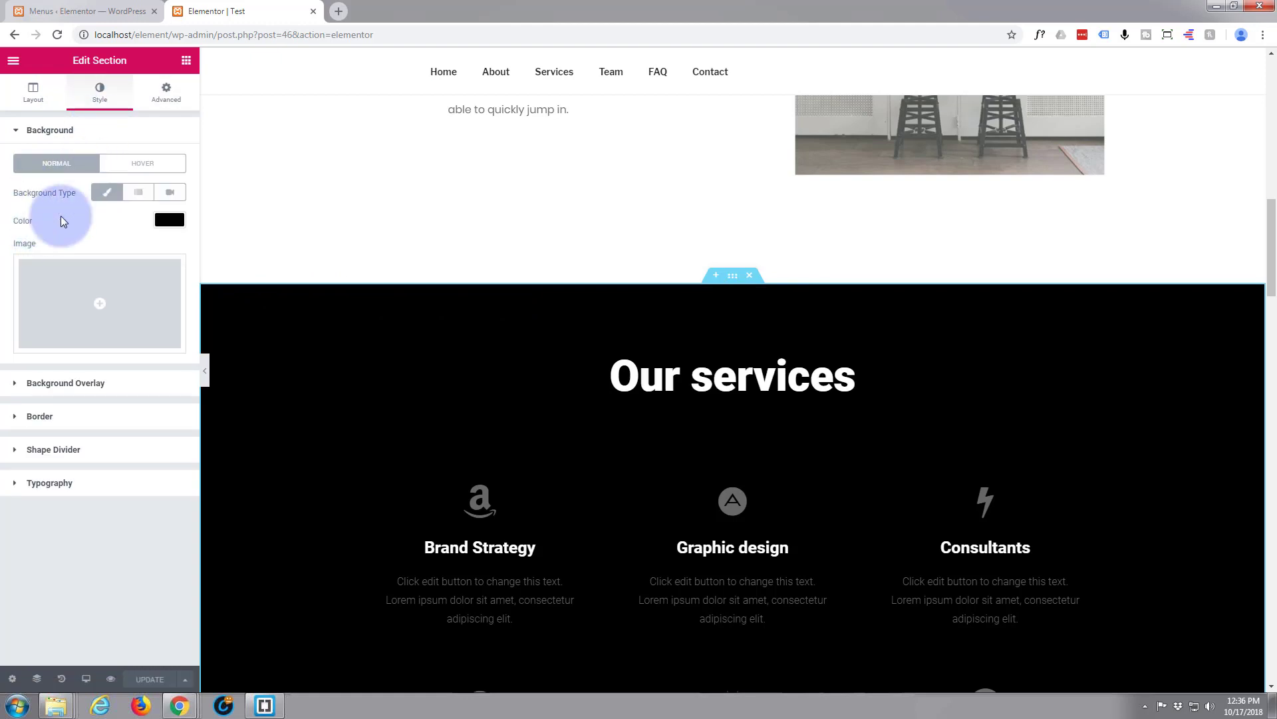
left_click(169, 219)
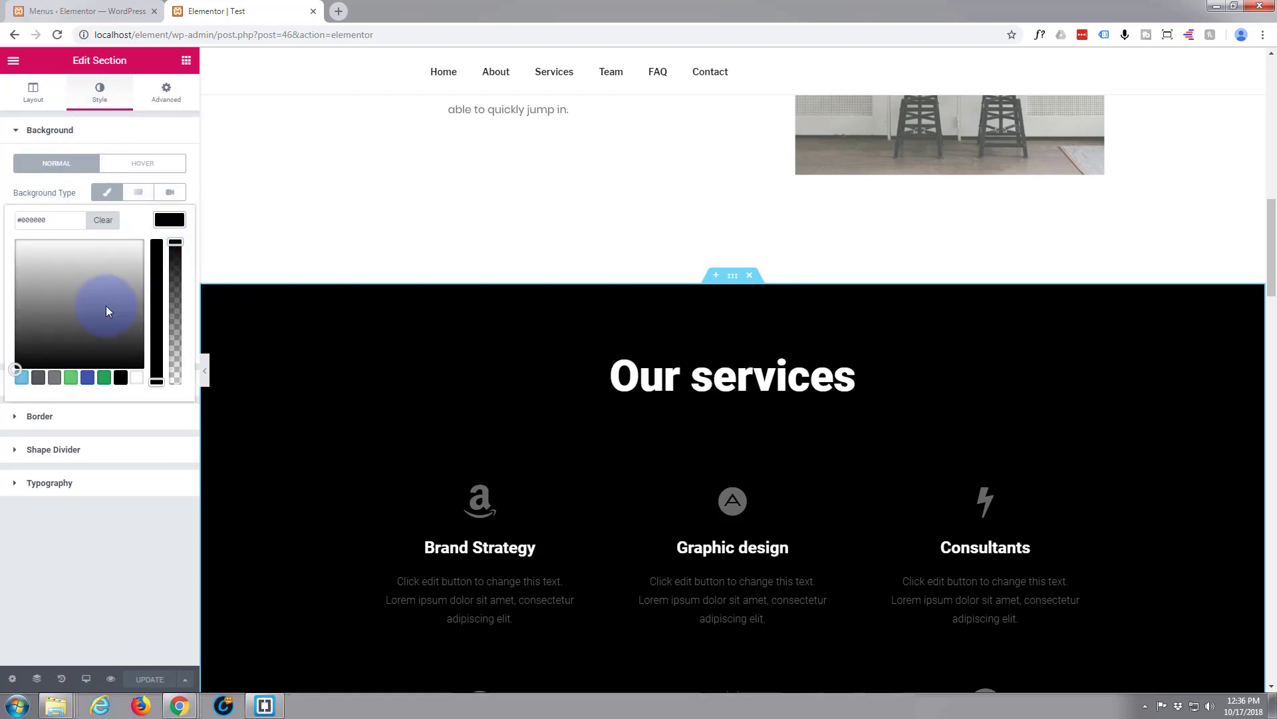
left_click(87, 376)
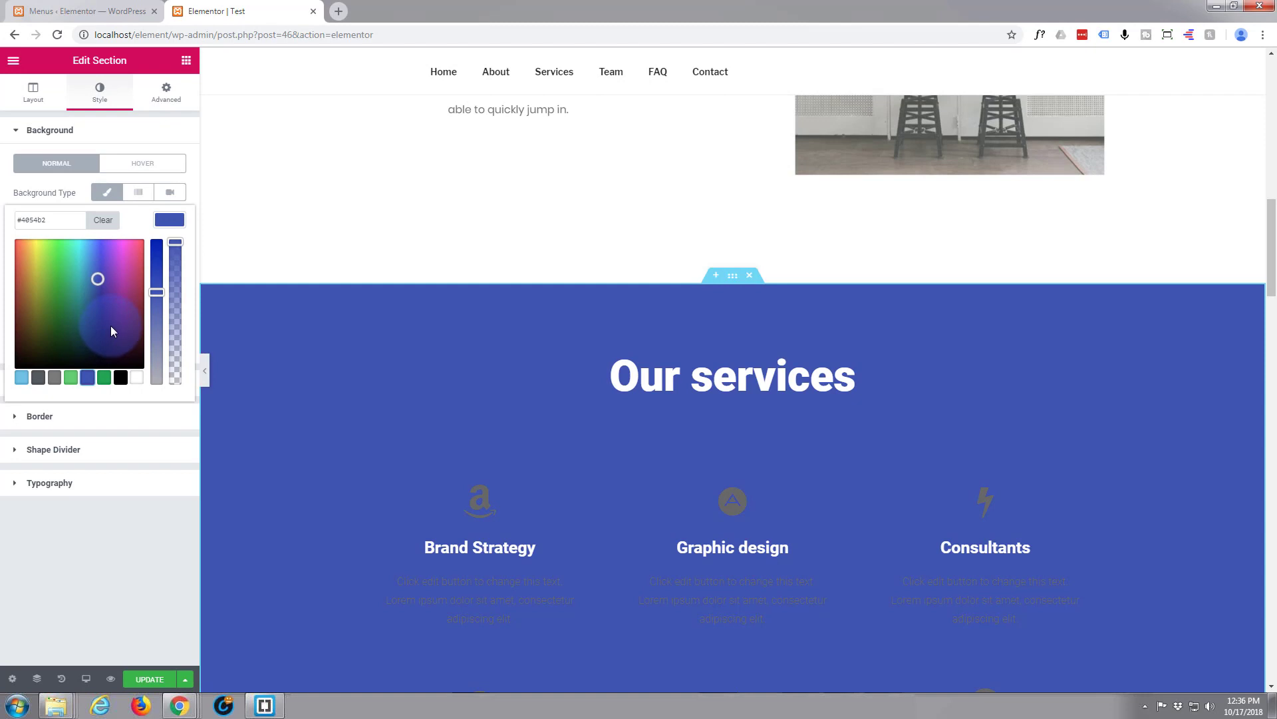
left_click(111, 326)
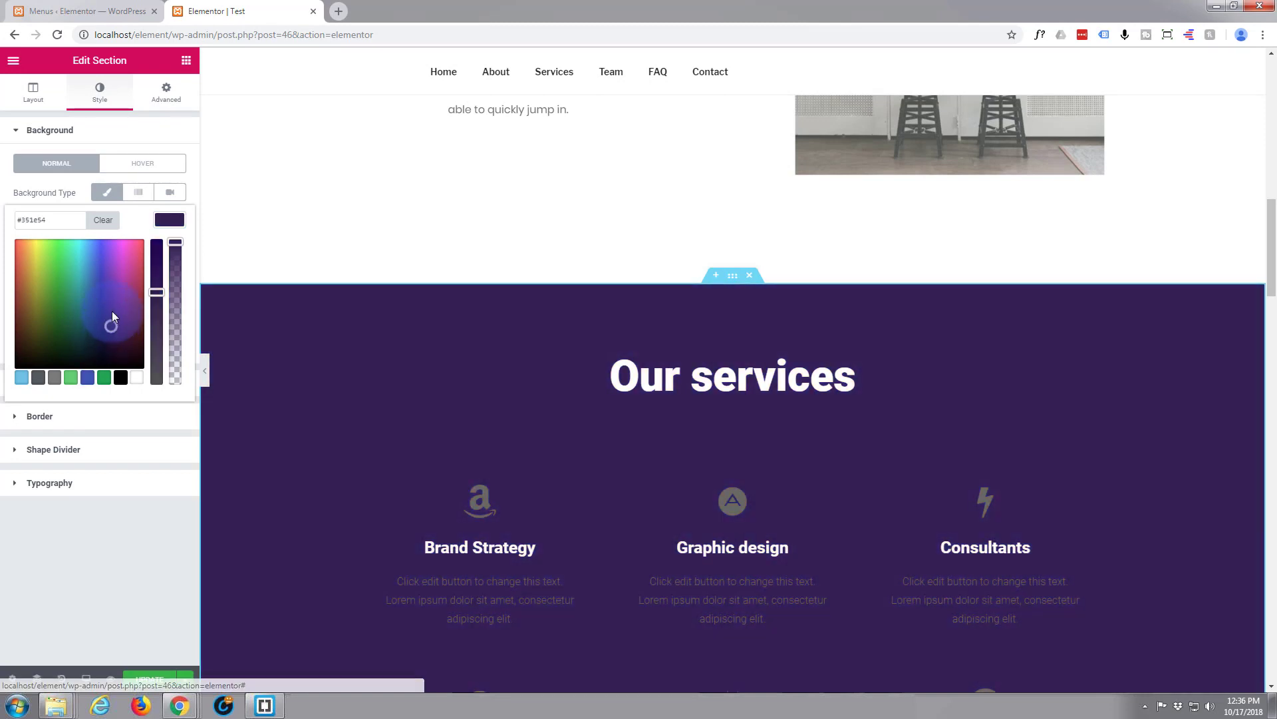
left_click(113, 300)
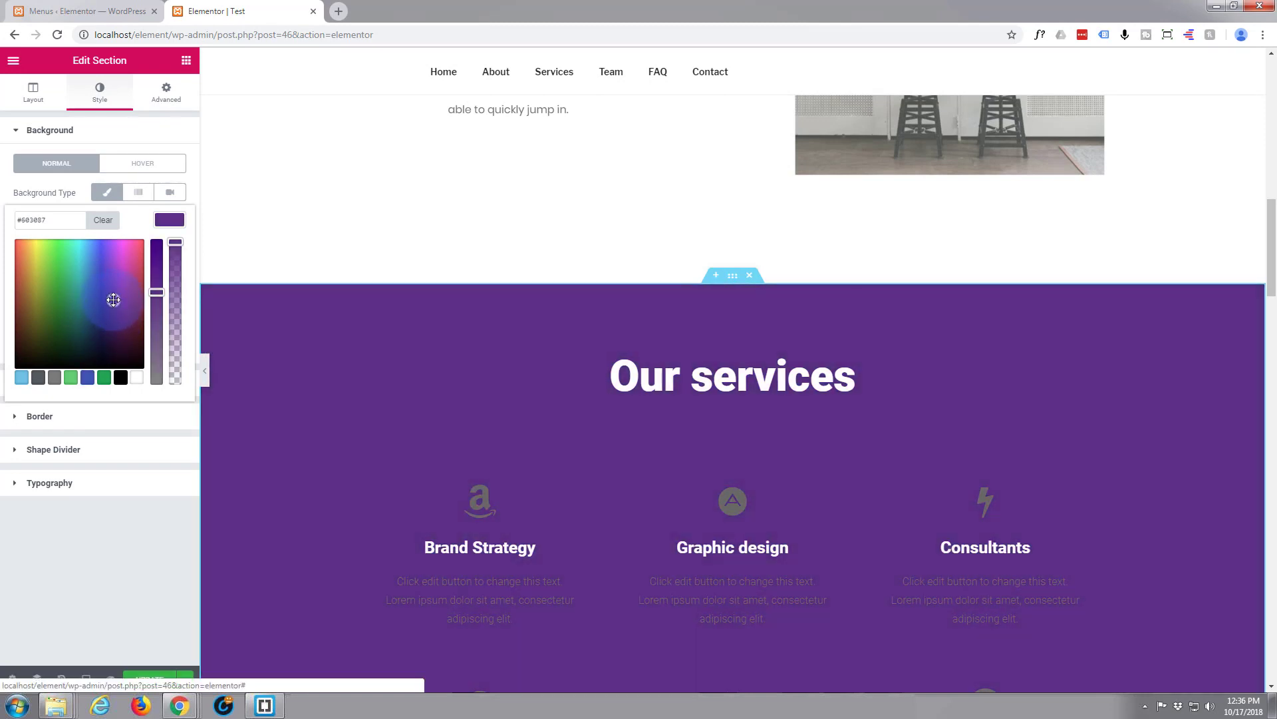
scroll(259, 221, "down", 2)
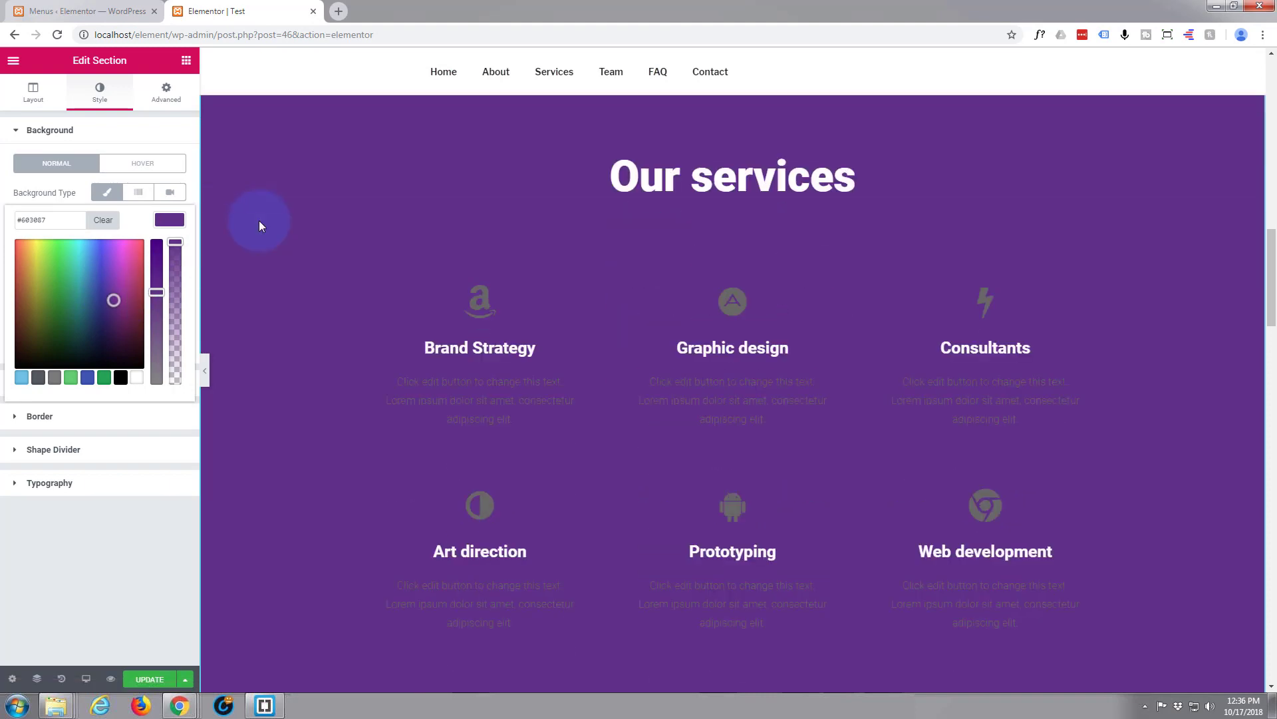
scroll(258, 221, "down", 2)
scroll(259, 221, "up", 3)
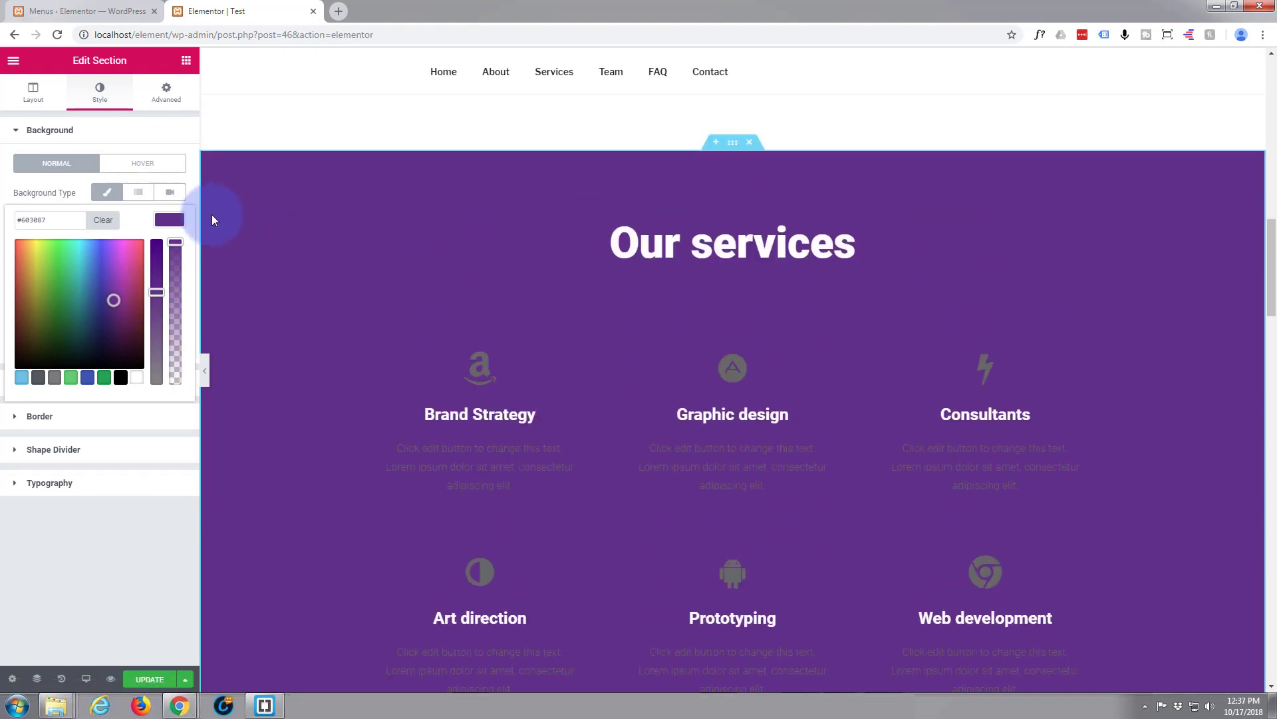
- Switch the Our services background to a gradient whose first colour is blue
left_click(140, 194)
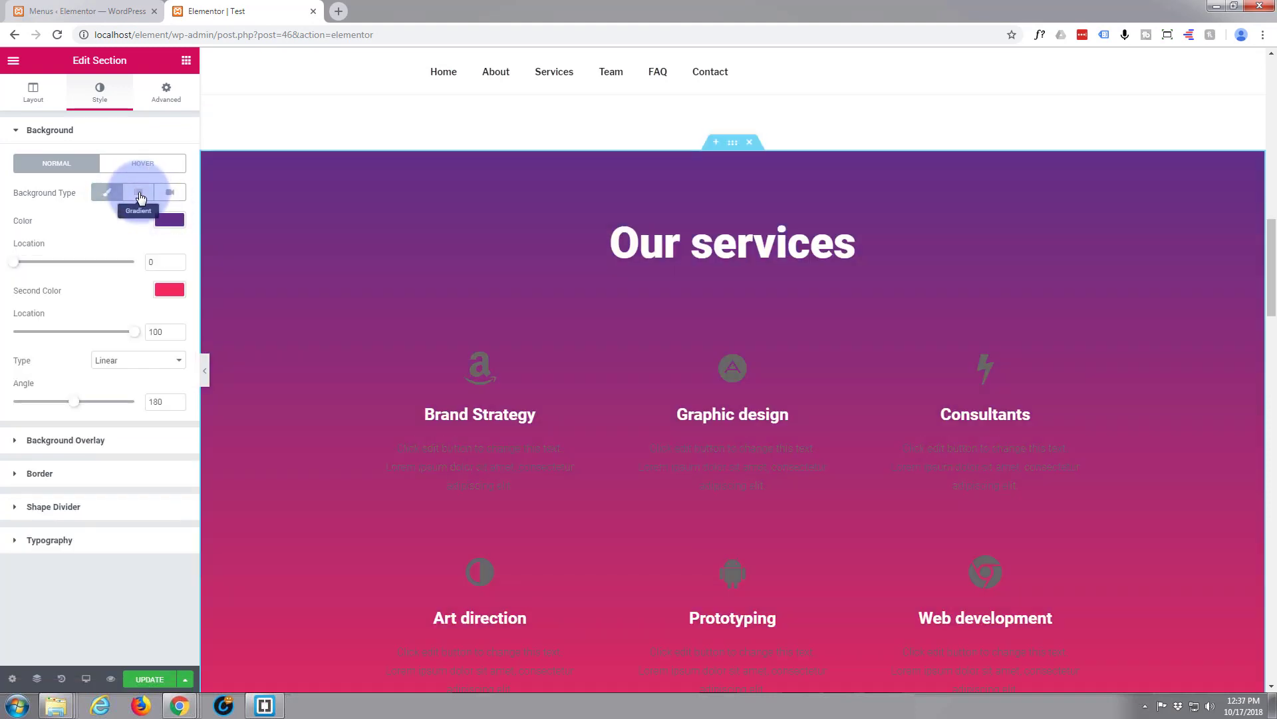
left_click(170, 222)
left_click(123, 290)
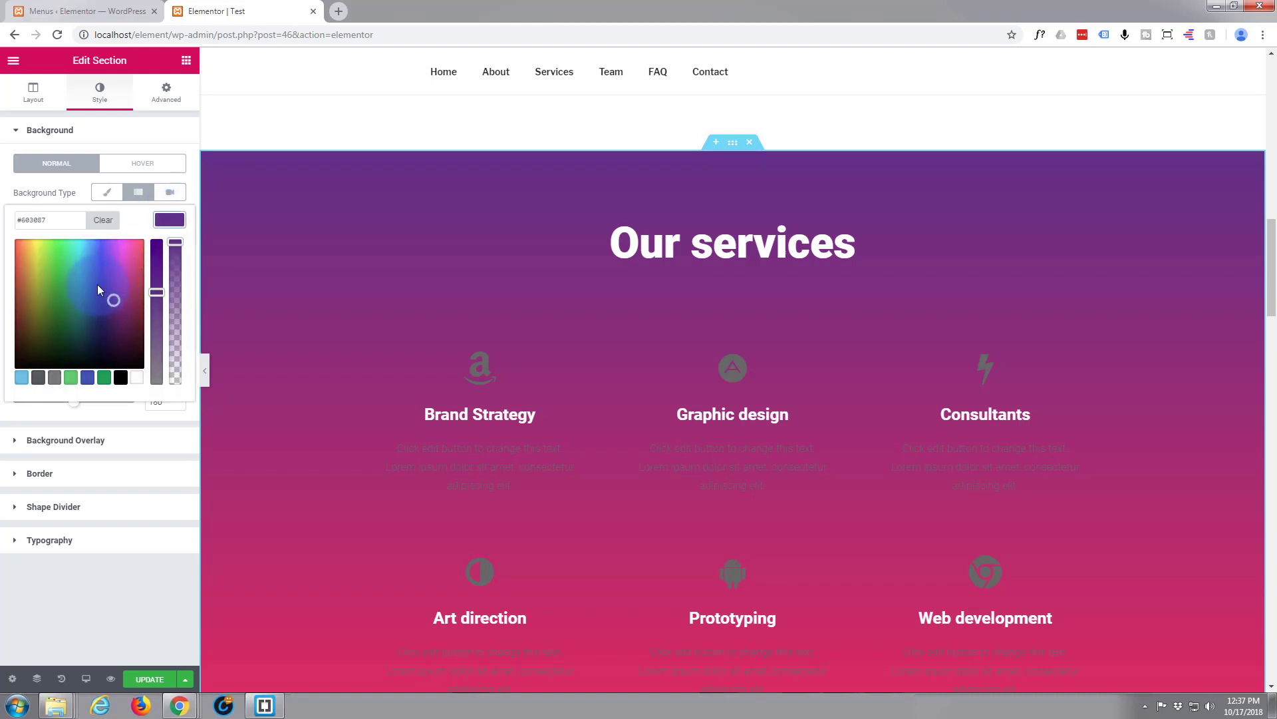
left_click(96, 284)
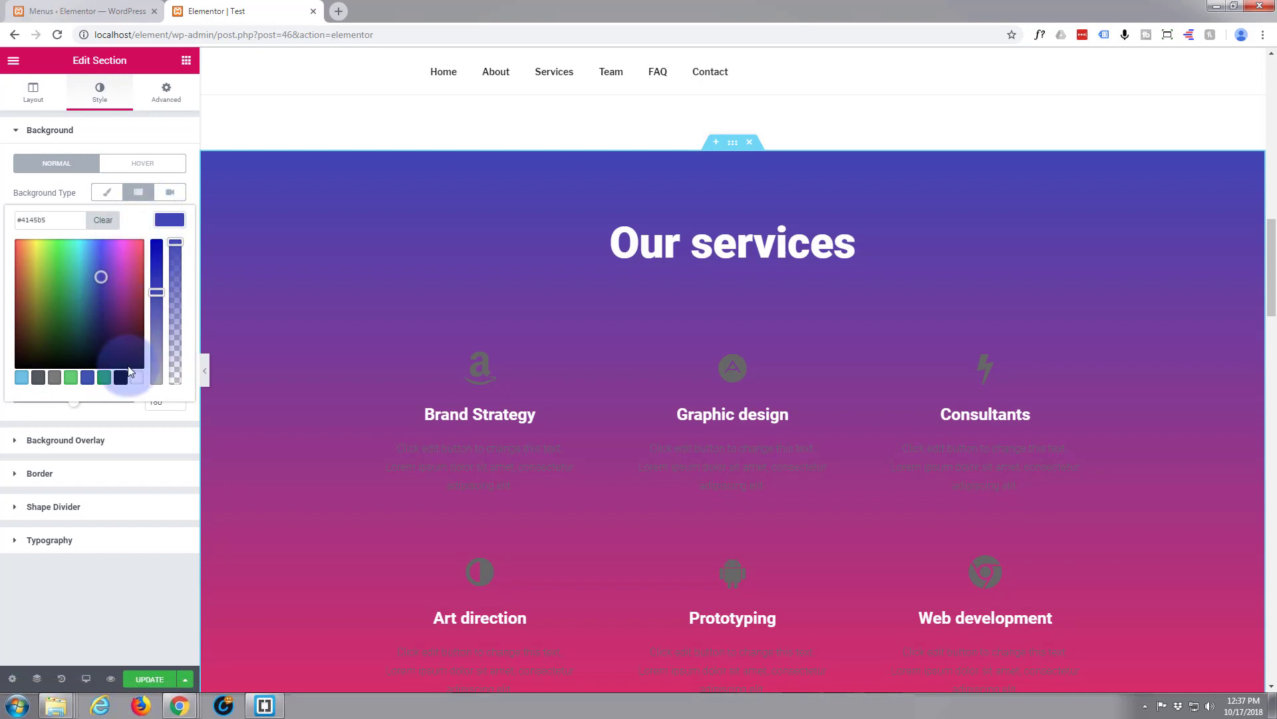
left_click(177, 219)
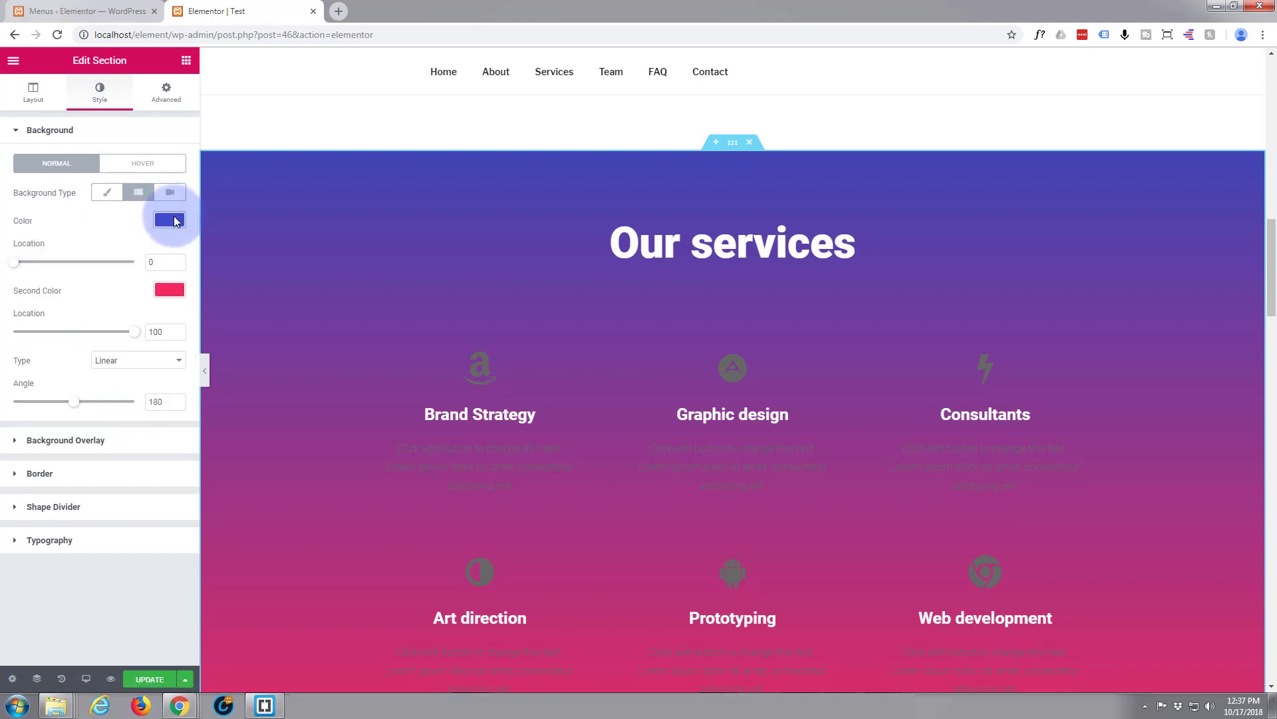
- Set the gradient's second colour to a near-black deep purple
left_click(165, 292)
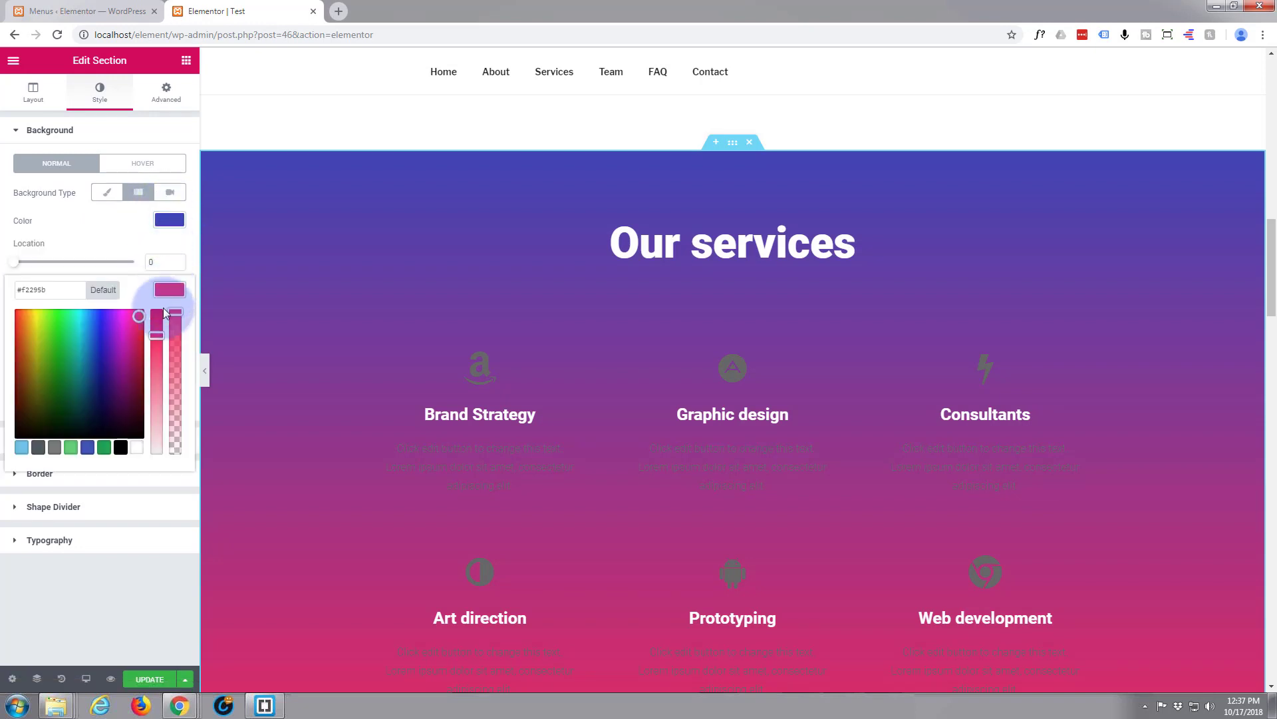
left_click(115, 399)
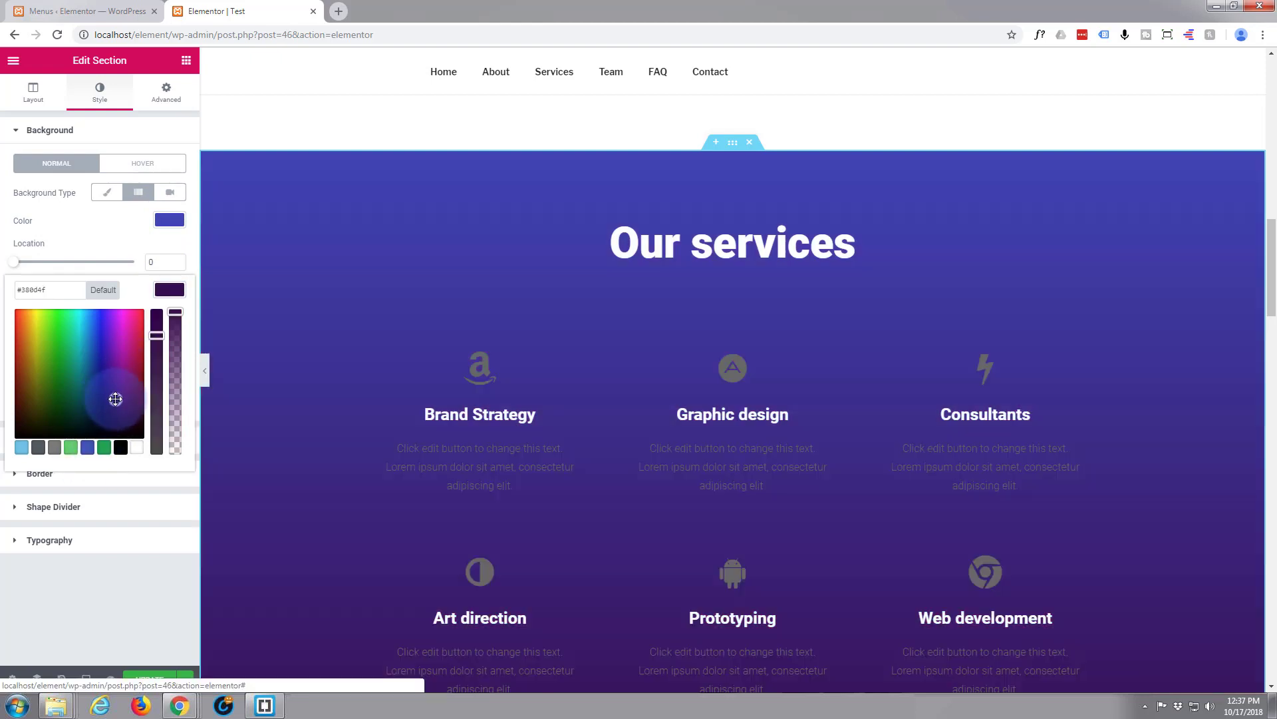
left_click(115, 409)
left_click(114, 417)
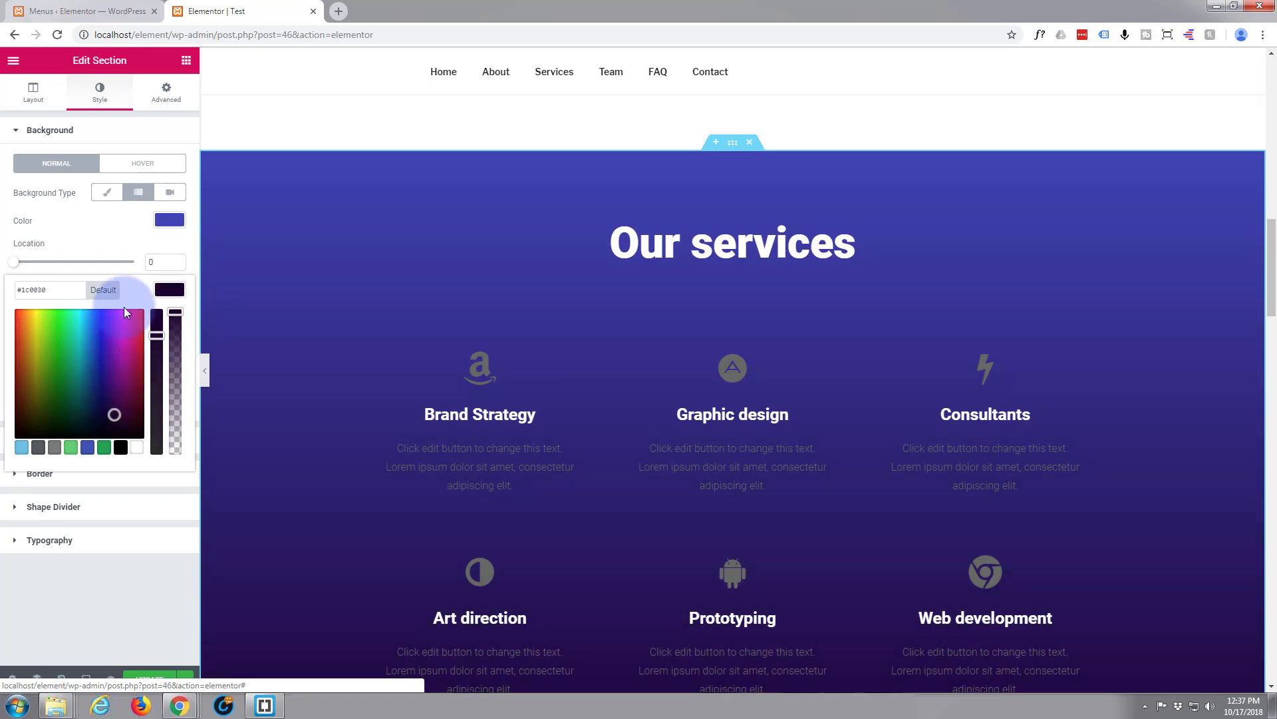
scroll(388, 263, "down", 1)
scroll(346, 263, "down", 2)
scroll(344, 262, "down", 2)
scroll(342, 264, "up", 2)
scroll(343, 265, "up", 3)
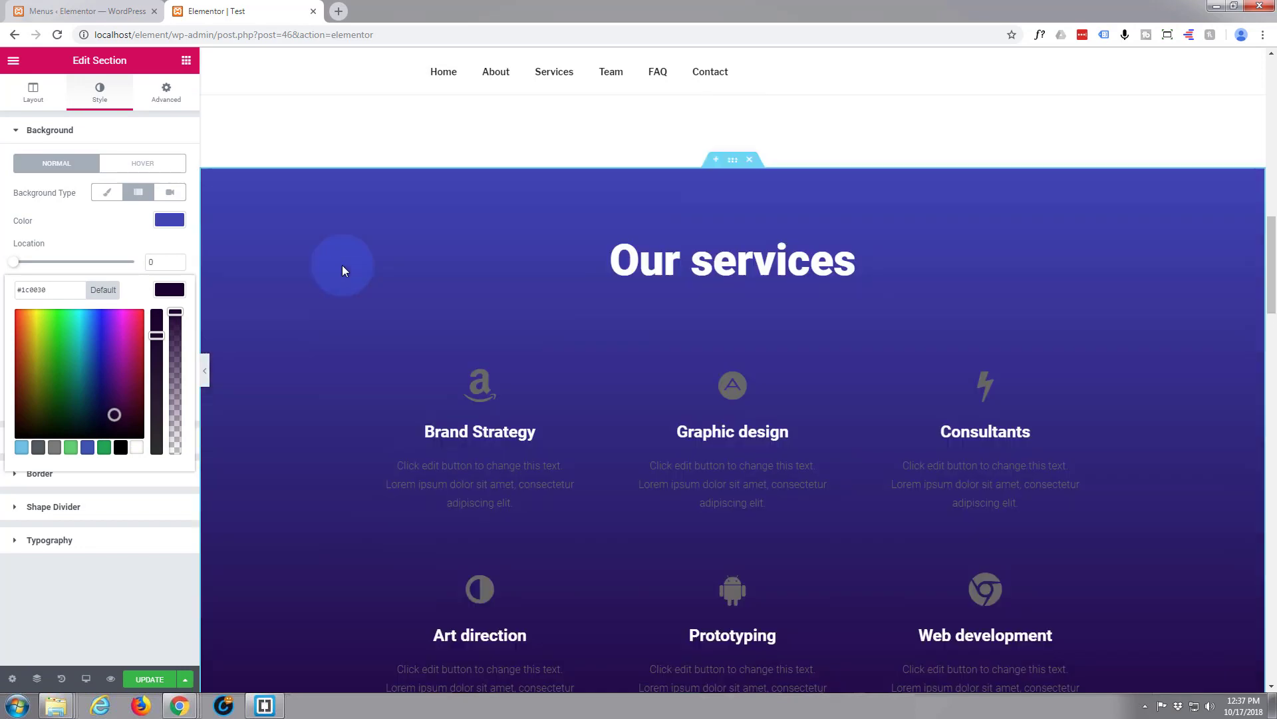
scroll(342, 265, "up", 3)
scroll(342, 264, "up", 2)
scroll(342, 264, "down", 1)
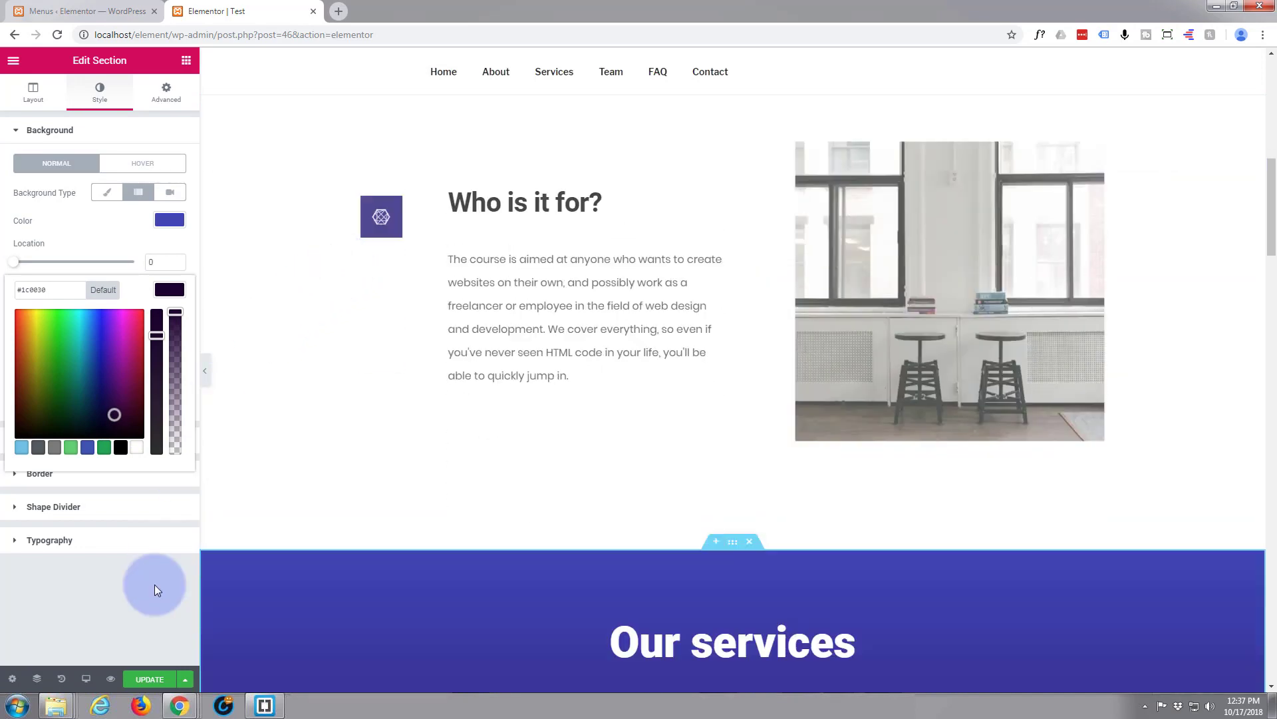
- Save the gradient background change to the page
left_click(150, 679)
scroll(379, 370, "up", 2)
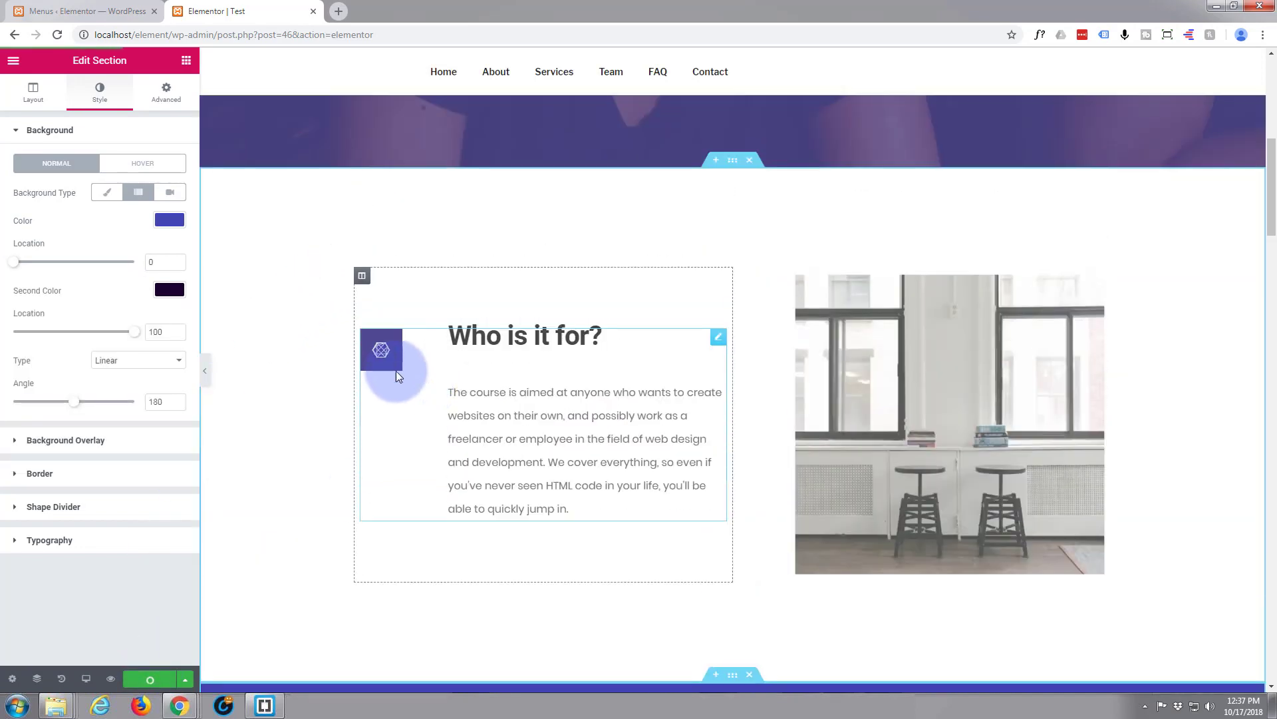
scroll(367, 370, "up", 3)
scroll(368, 373, "up", 3)
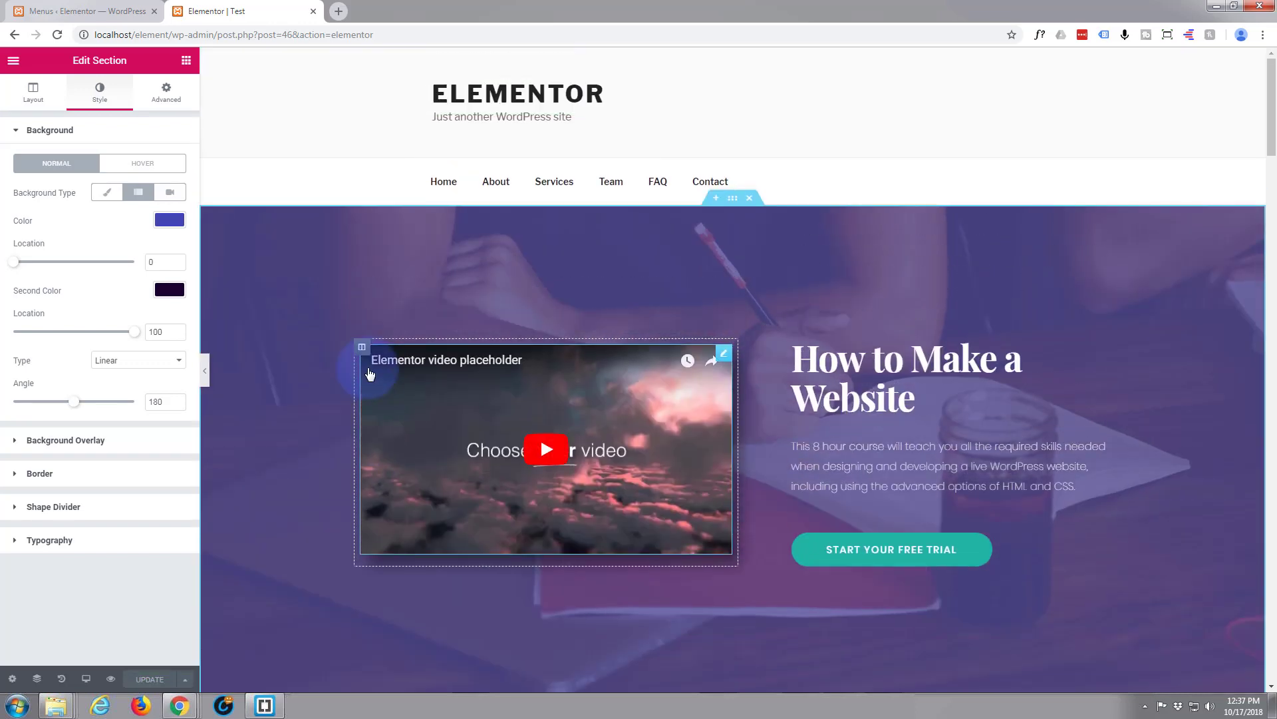
scroll(368, 373, "down", 1)
scroll(368, 374, "down", 2)
scroll(368, 373, "down", 2)
scroll(368, 373, "down", 4)
scroll(368, 369, "up", 2)
scroll(368, 369, "up", 2)
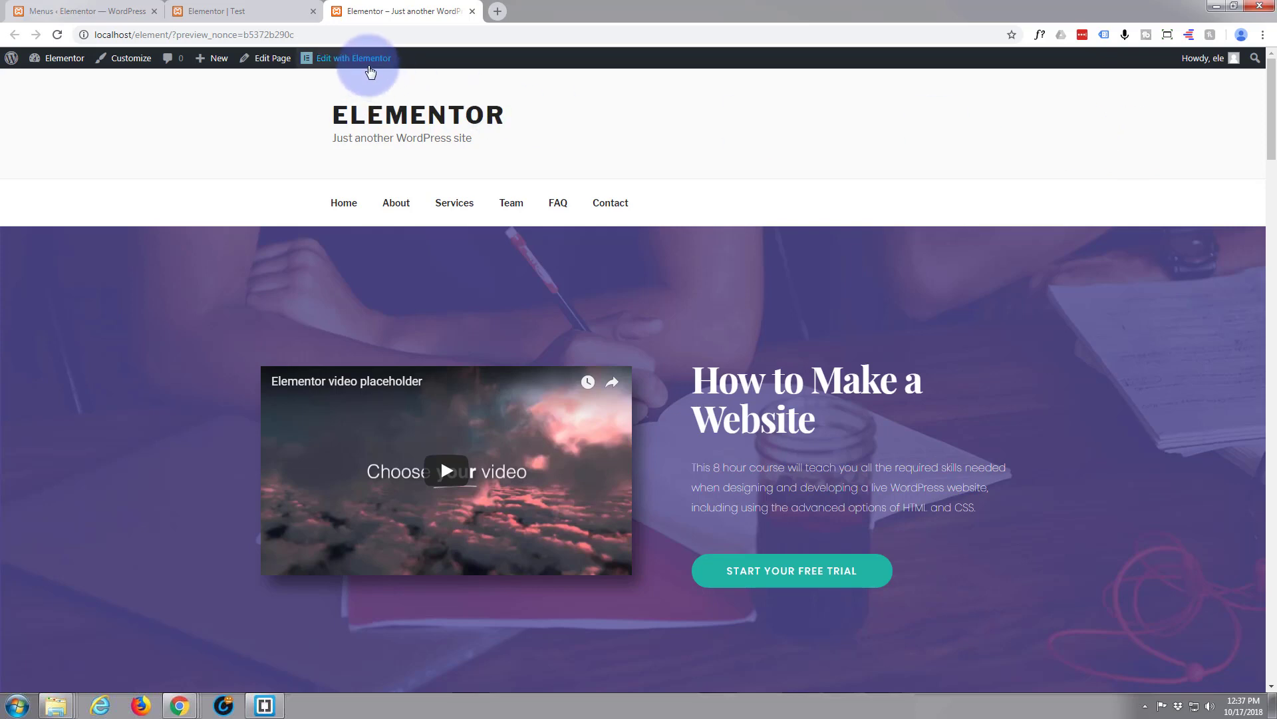
scroll(672, 199, "down", 3)
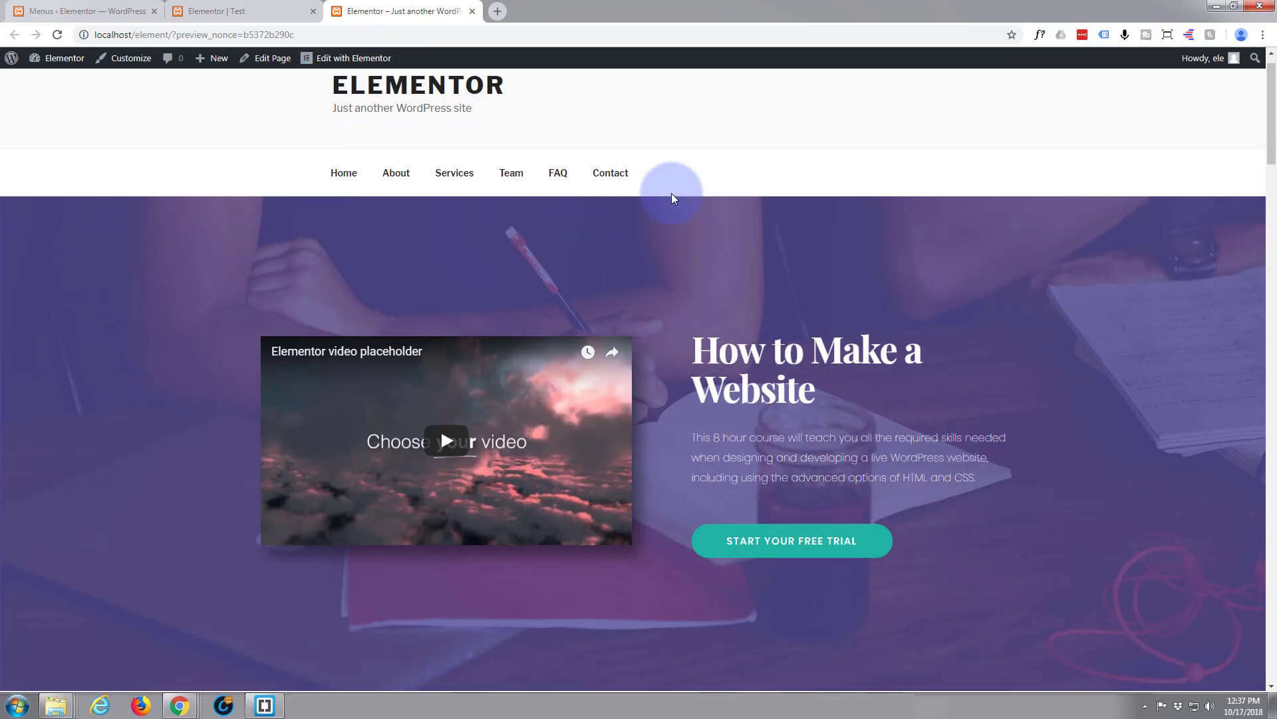
scroll(671, 198, "down", 1)
scroll(672, 199, "down", 1)
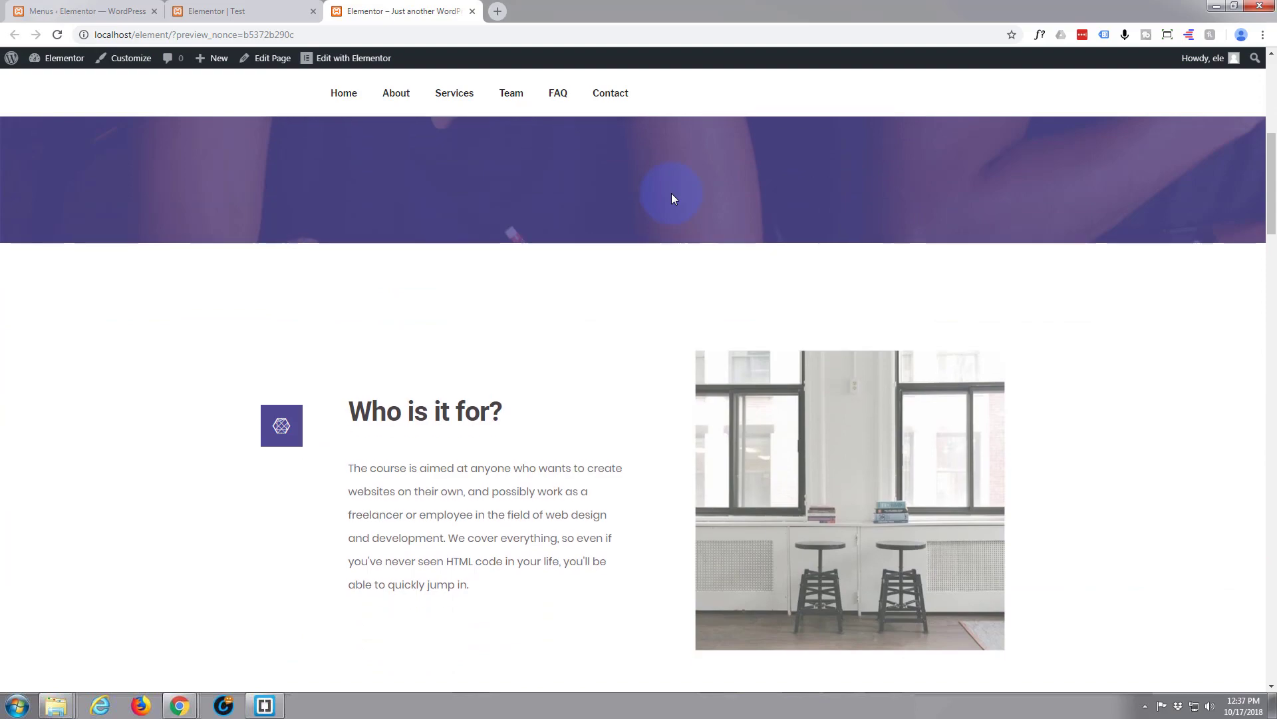
scroll(672, 199, "down", 2)
scroll(672, 199, "down", 2)
scroll(672, 198, "down", 2)
scroll(672, 199, "down", 3)
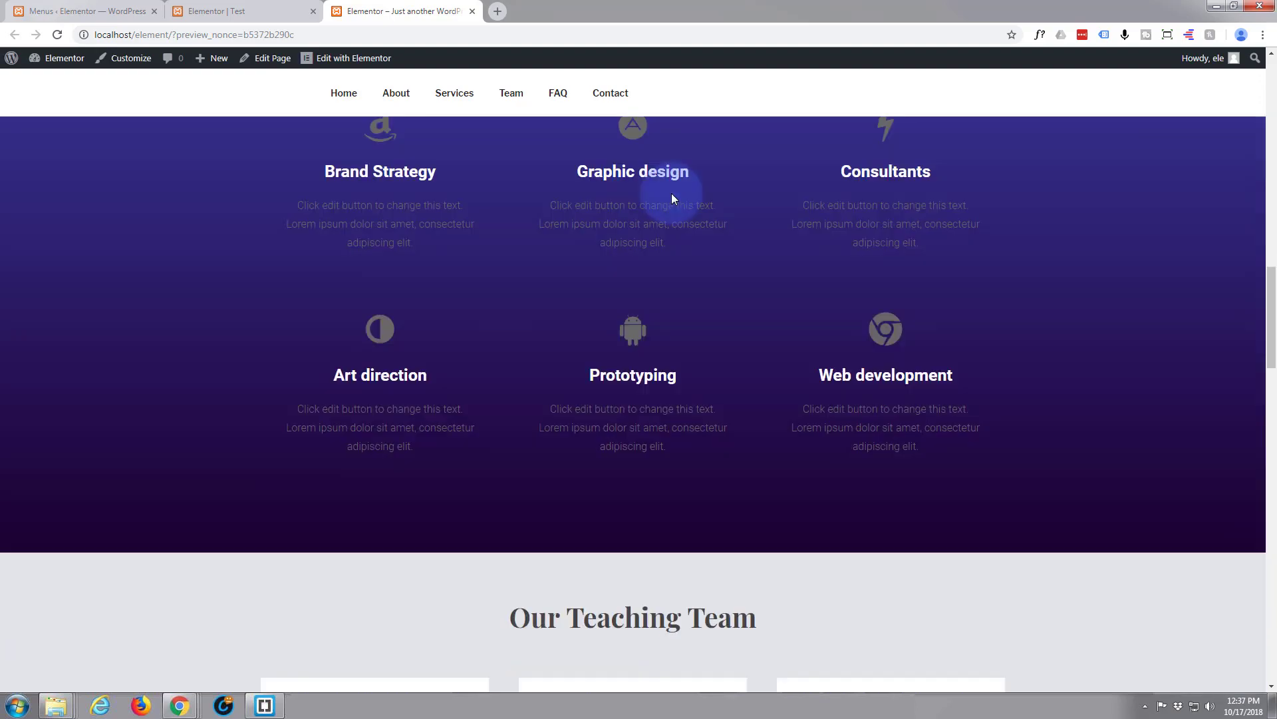
scroll(672, 198, "down", 3)
scroll(671, 199, "down", 2)
scroll(648, 190, "down", 4)
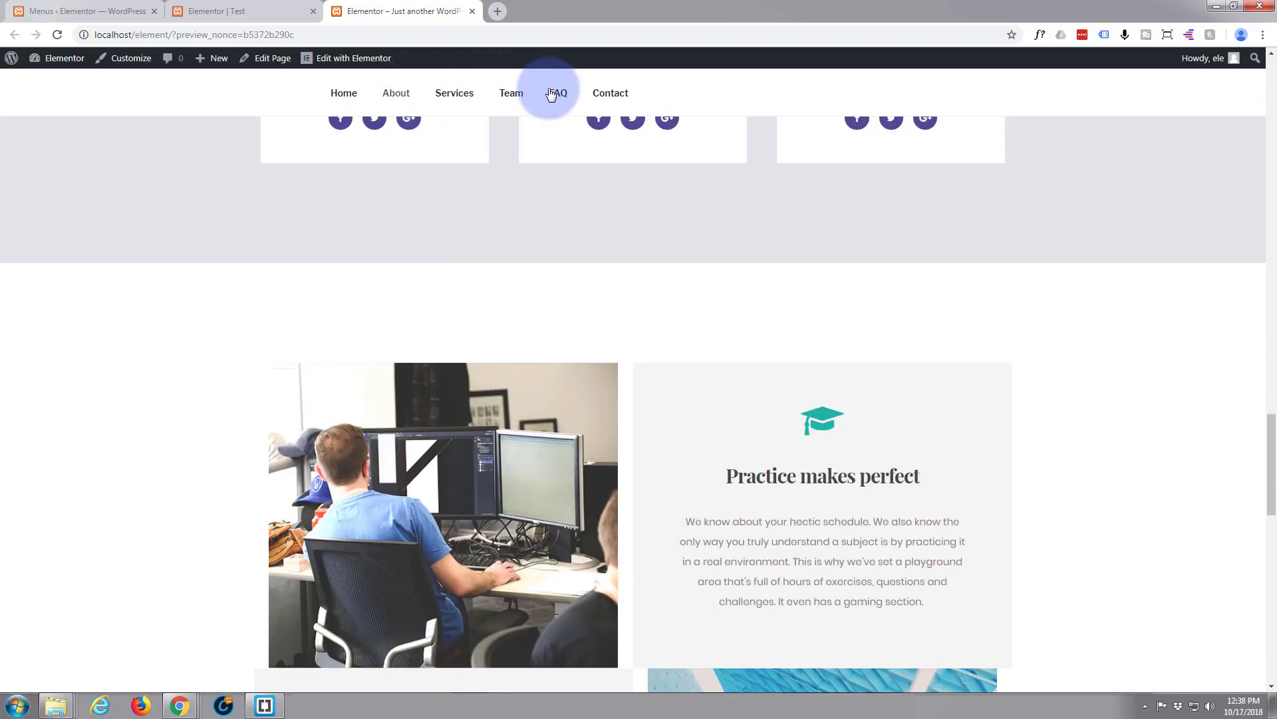
left_click(603, 100)
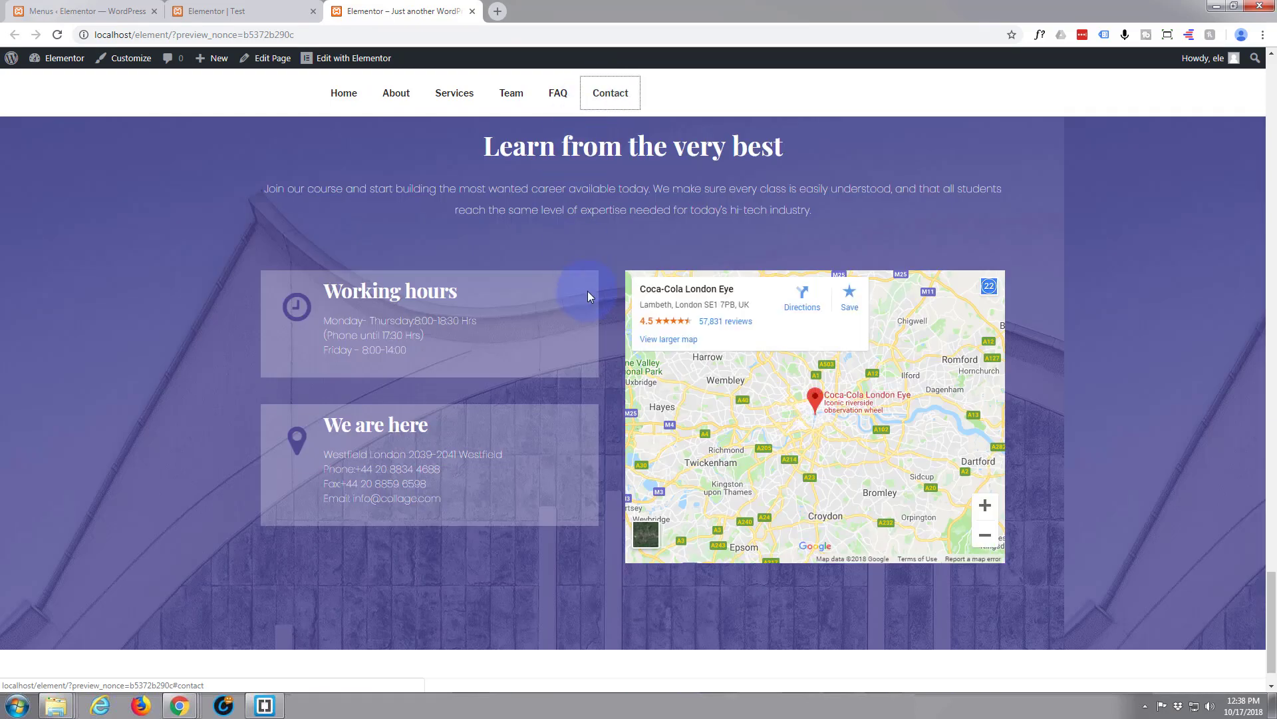
scroll(419, 280, "up", 1)
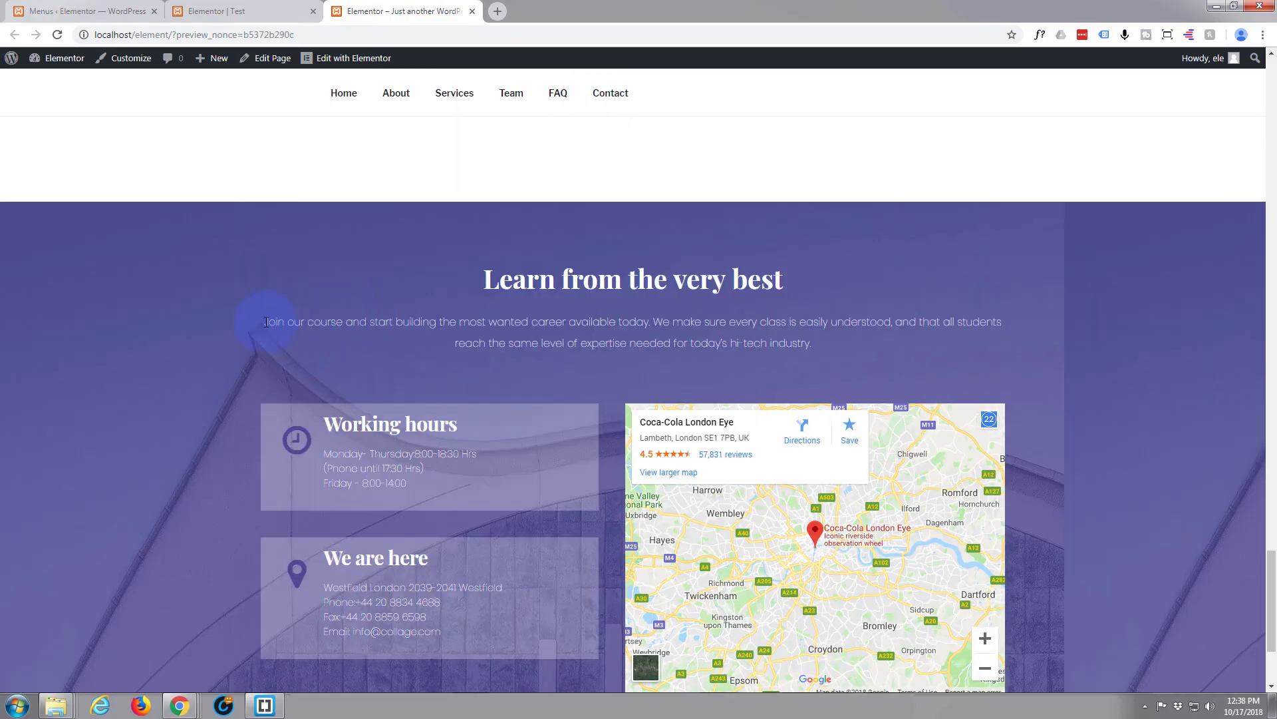
scroll(511, 420, "up", 3)
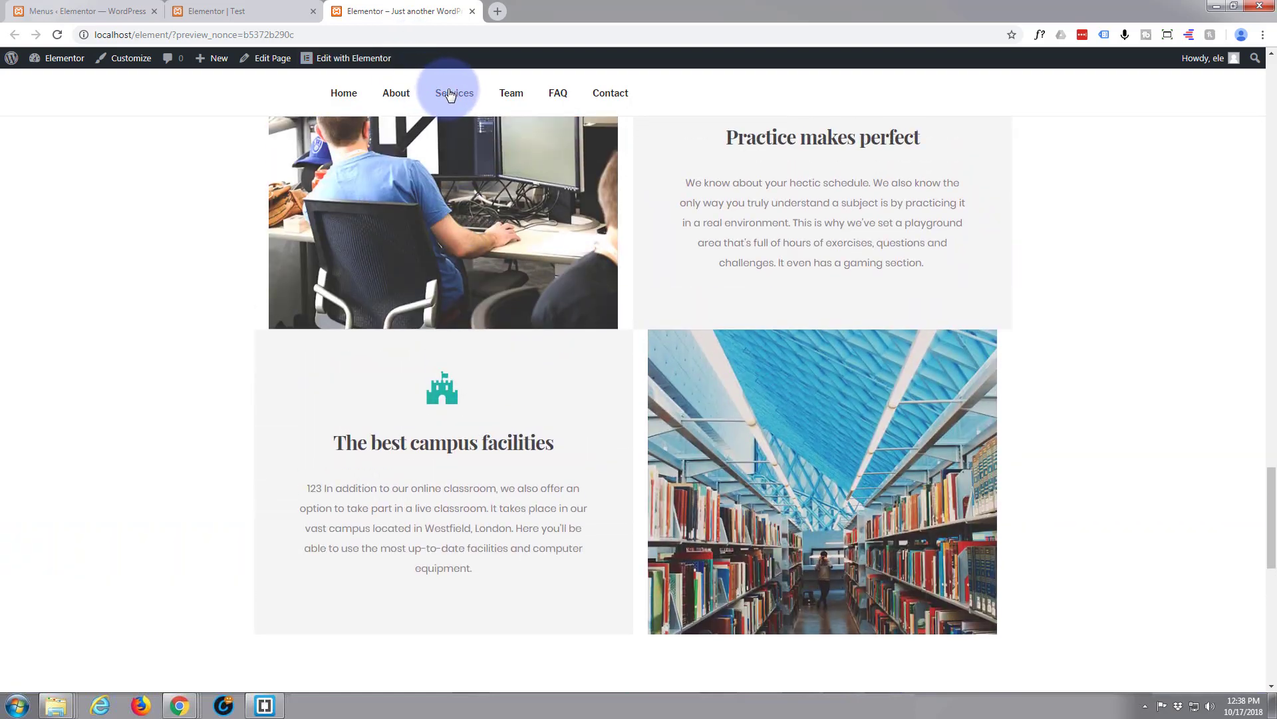
left_click(450, 97)
left_click(513, 96)
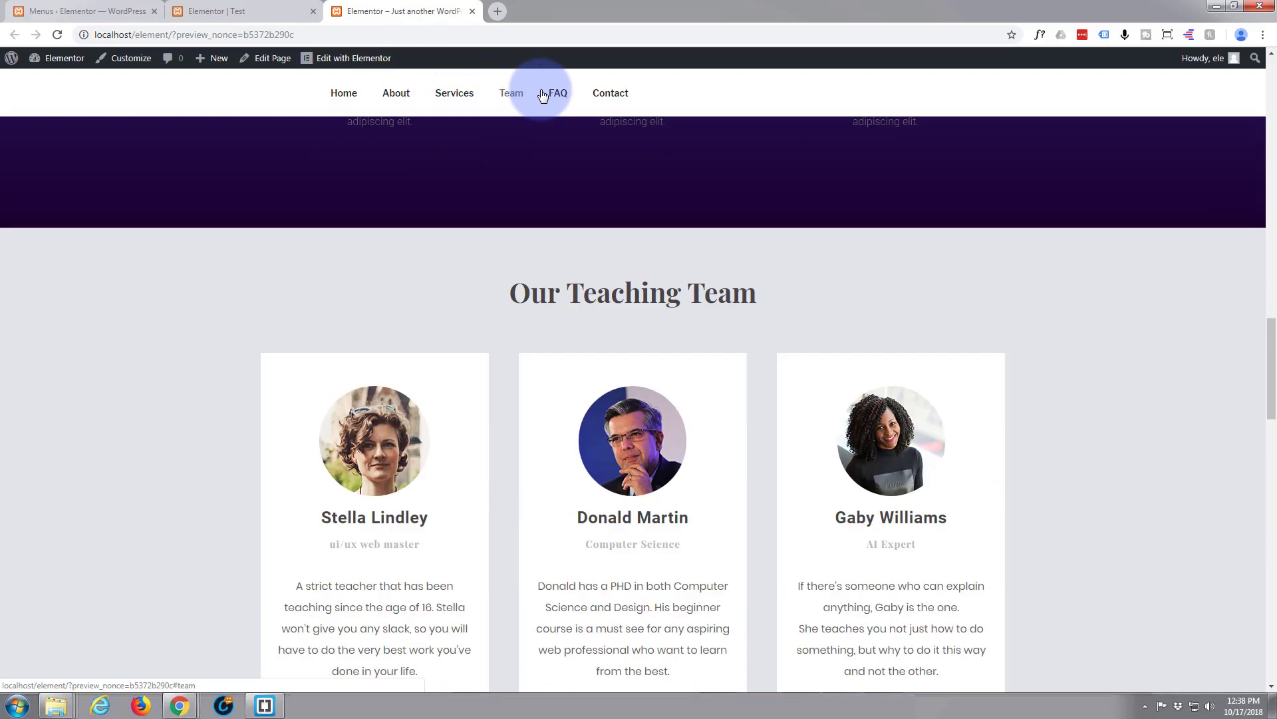
left_click(344, 99)
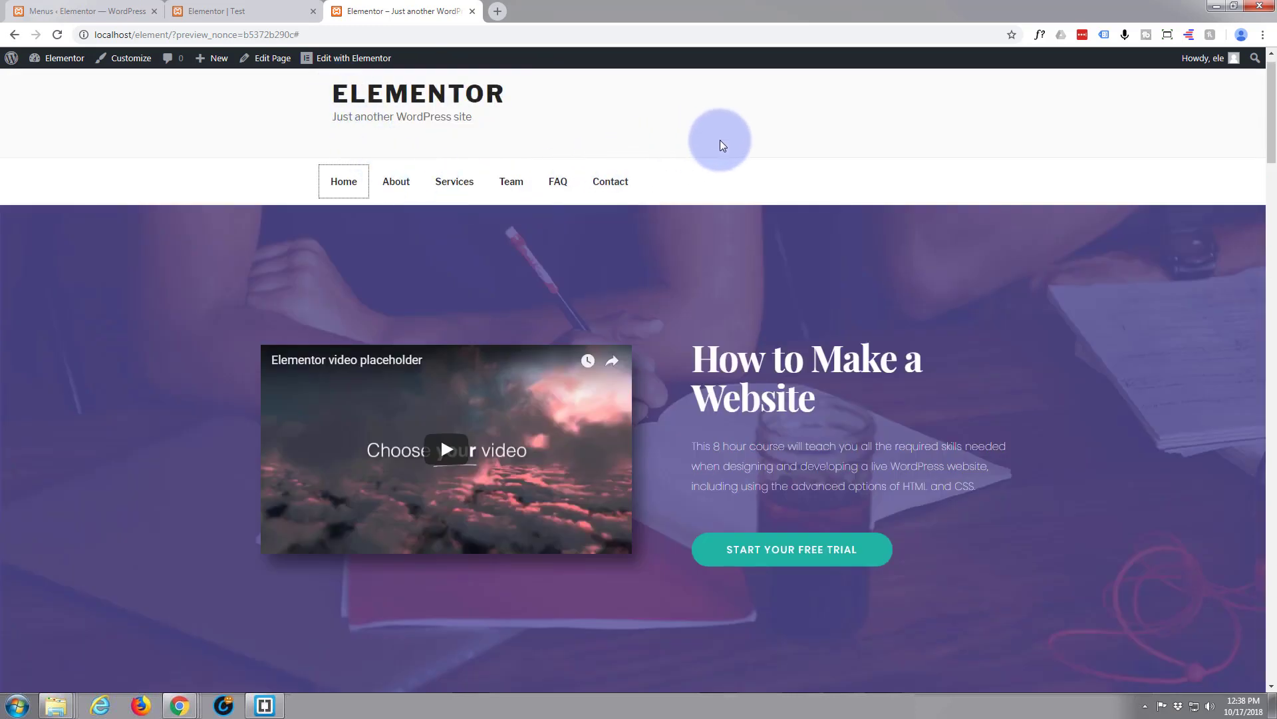
scroll(726, 155, "up", 1)
scroll(726, 150, "down", 1)
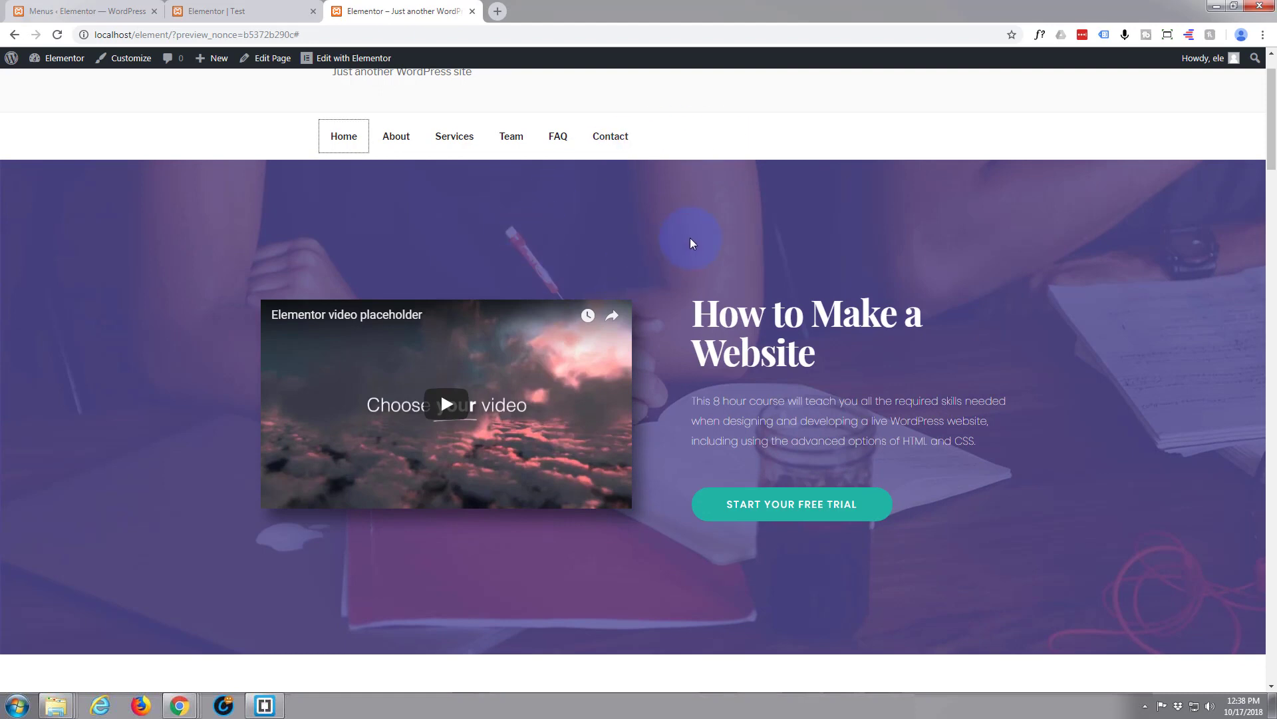
scroll(217, 254, "up", 1)
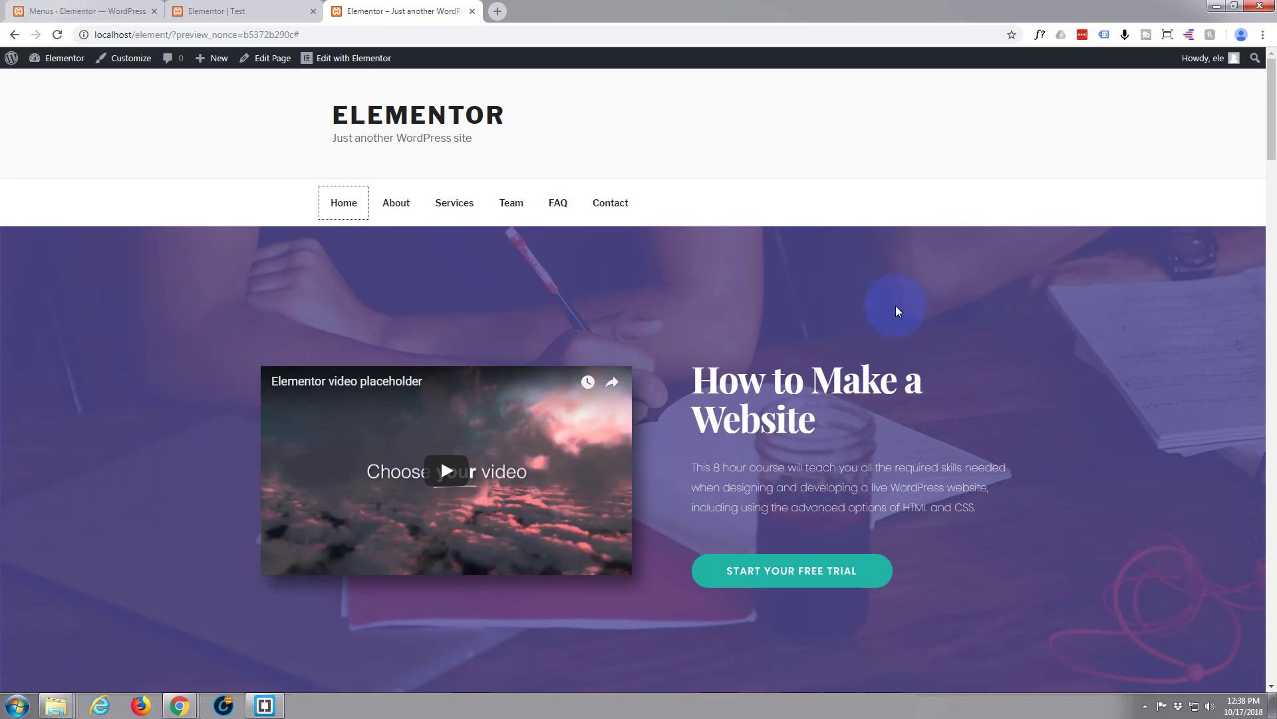
scroll(895, 332, "down", 2)
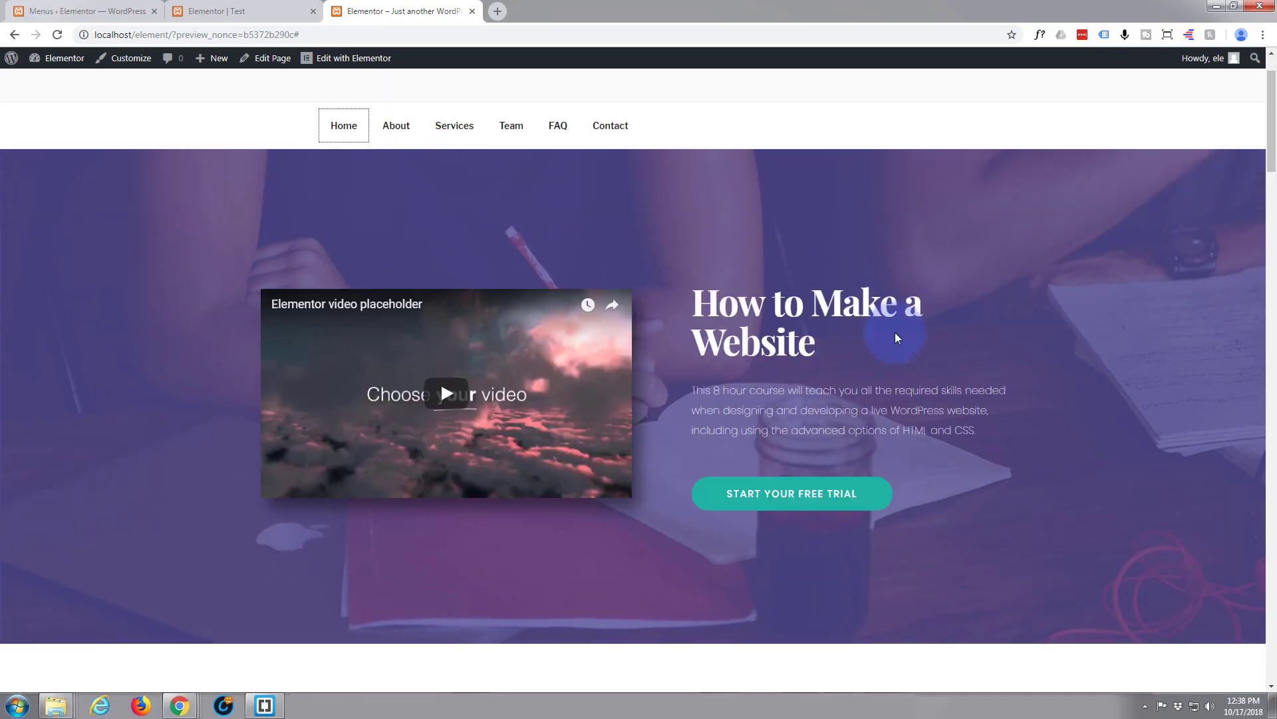
scroll(895, 332, "up", 2)
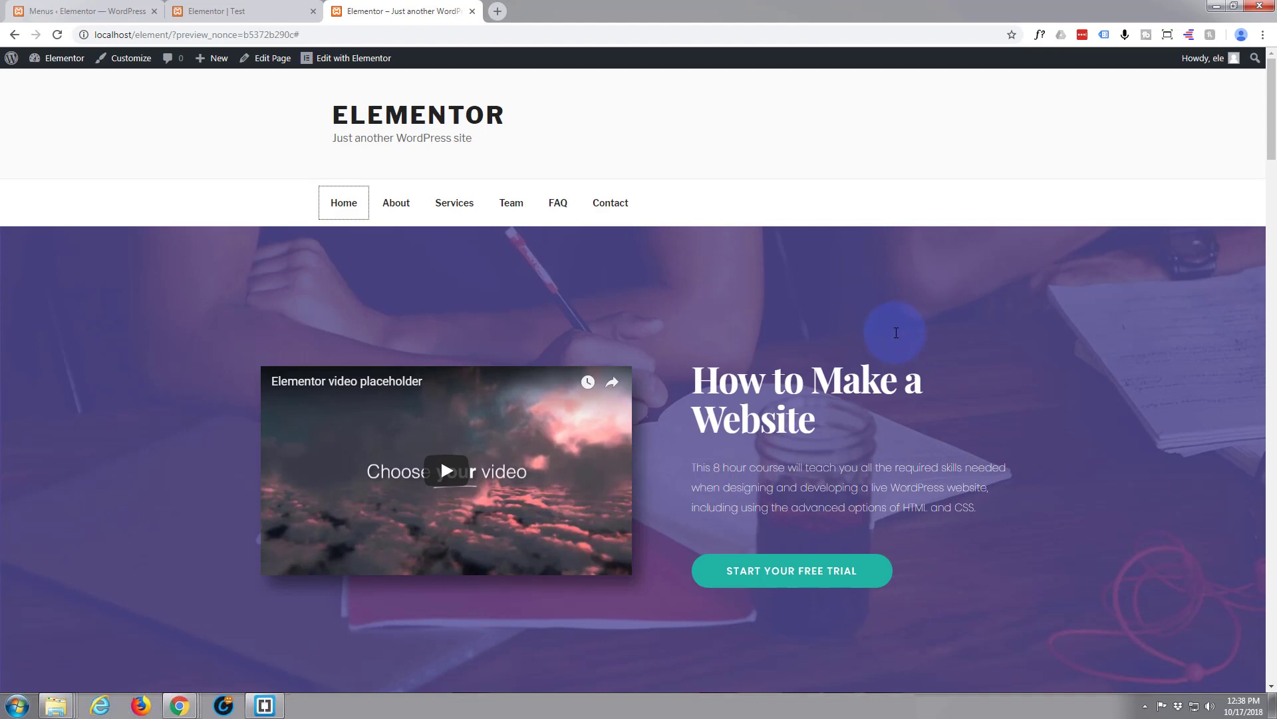